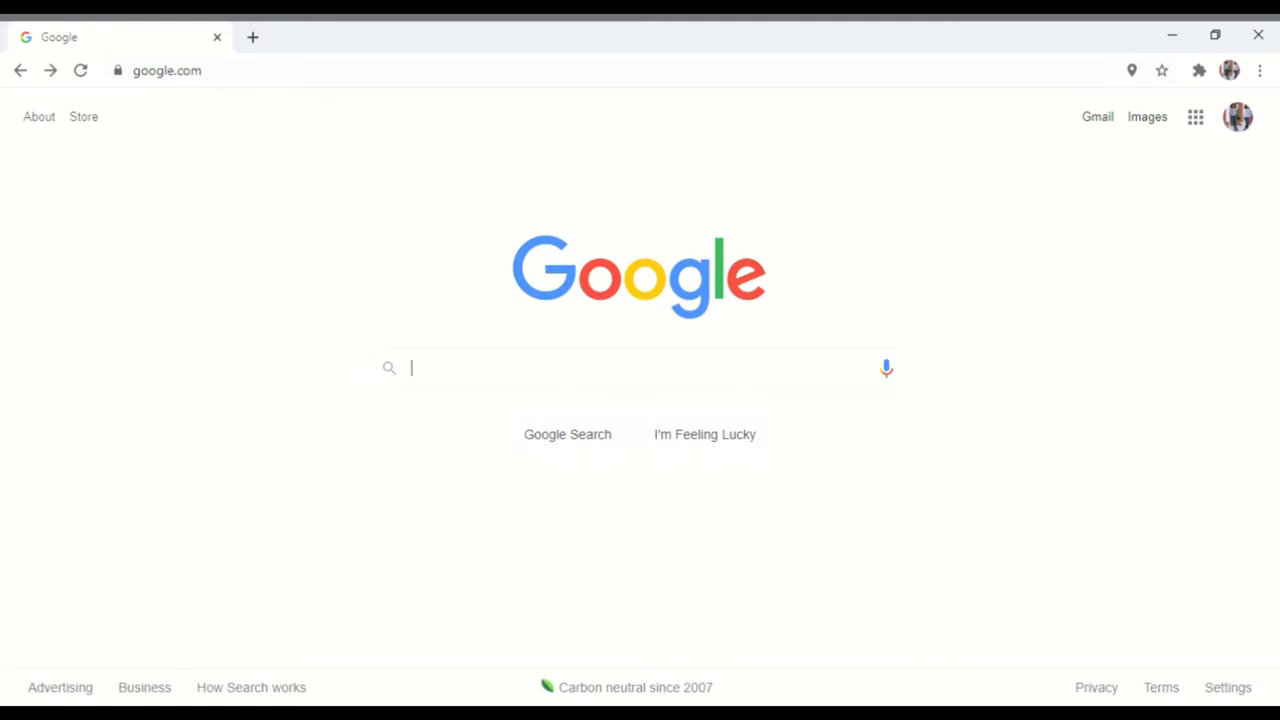
Step: Search Google for 'embrilliance' and open the embrilliance.com Downloads page
text(emb)
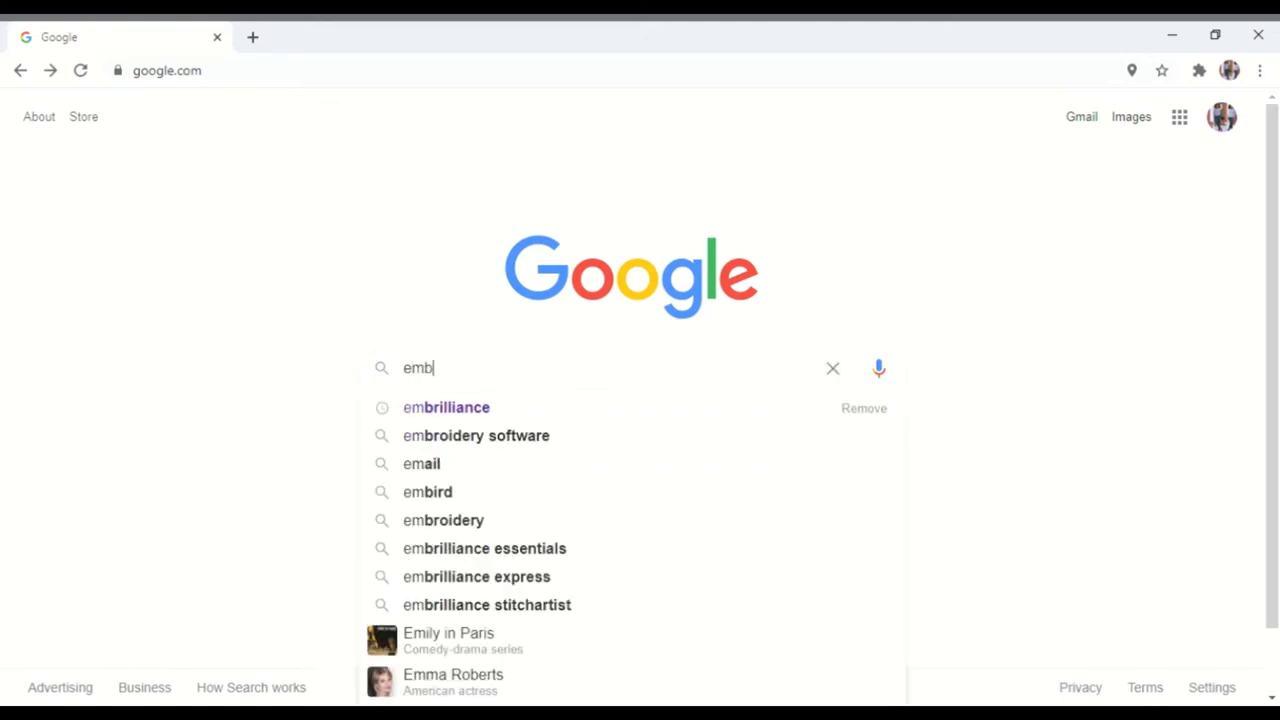
text(rill)
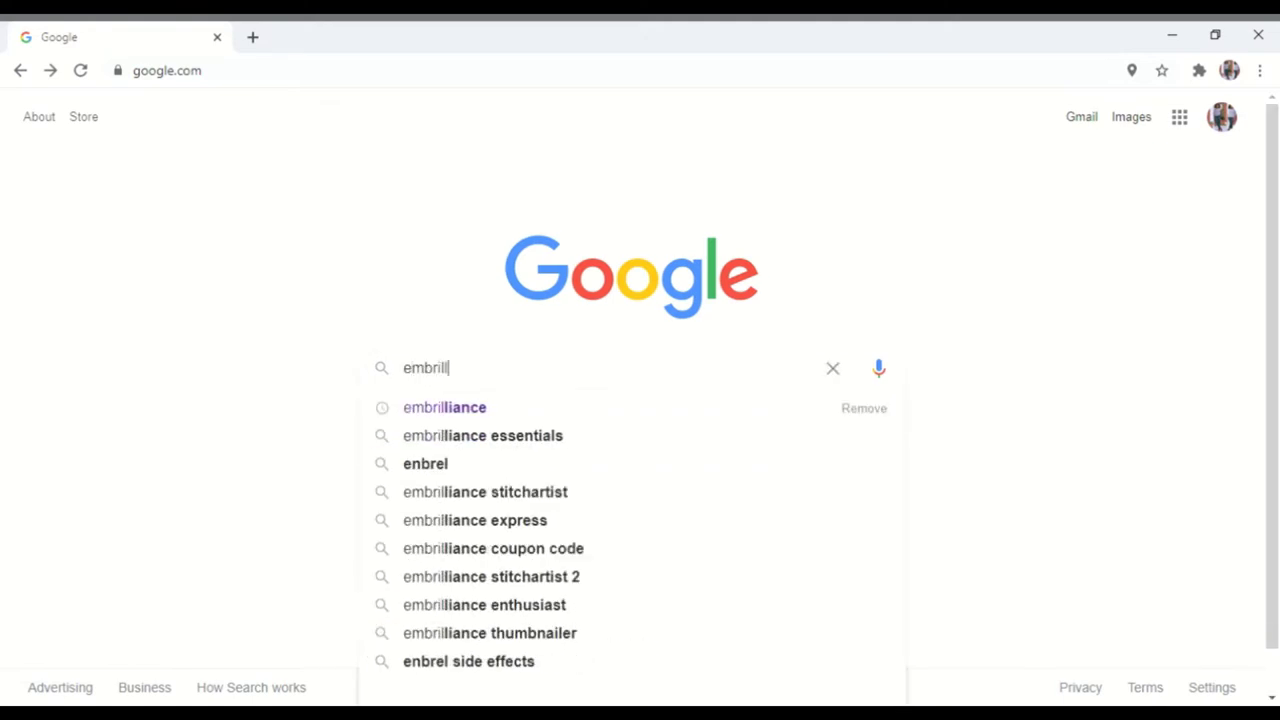
text(iance)
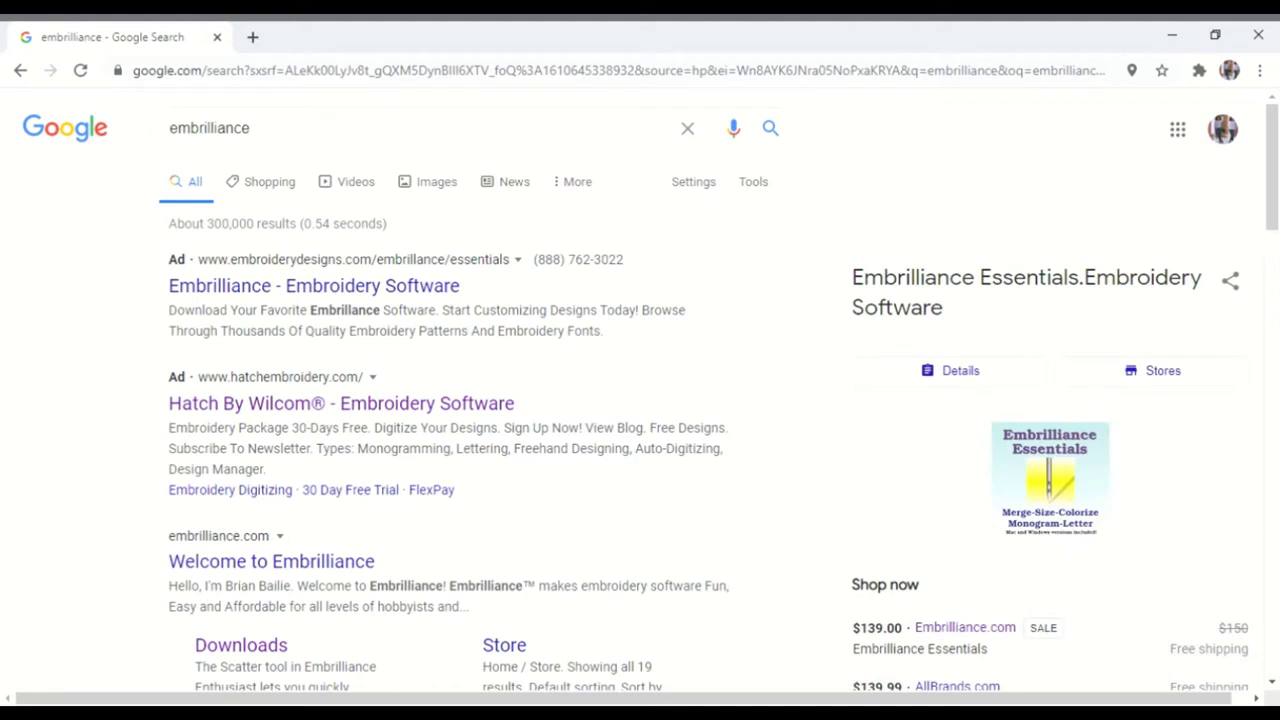
click(262, 648)
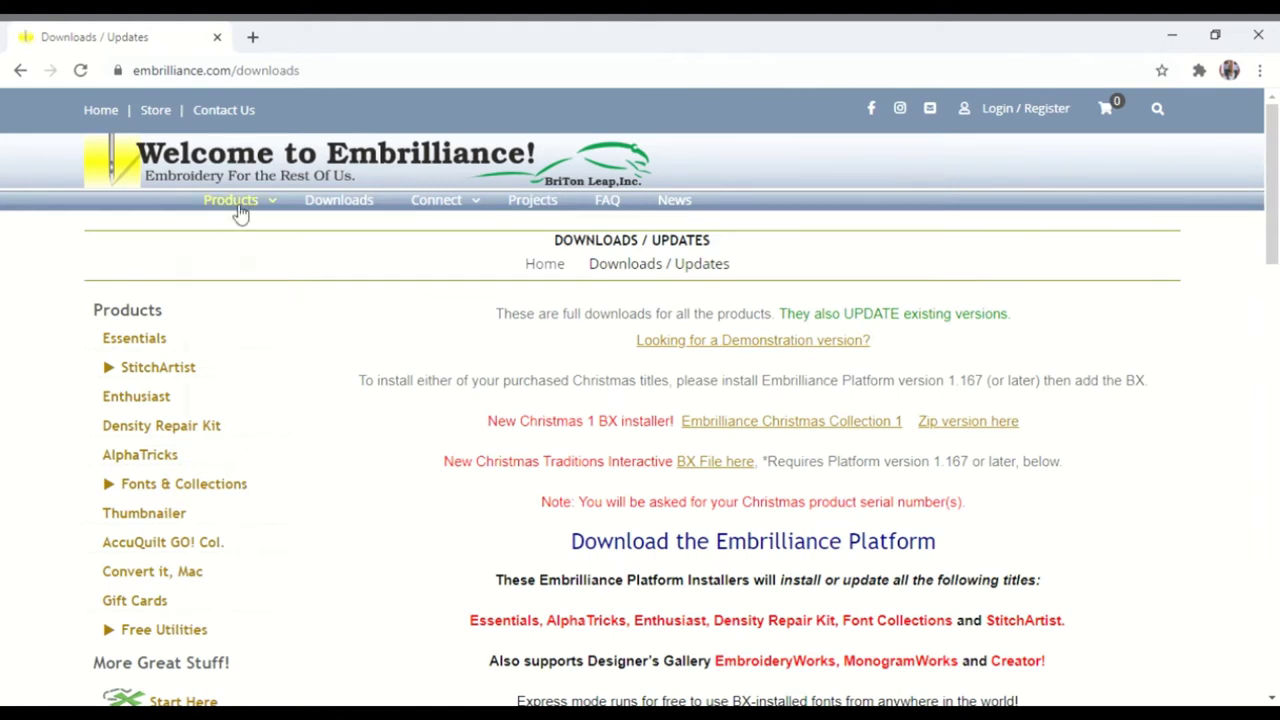
Step: Browse from the StitchArtist Level 1 product page through Free Utilities to the software catalogue
mouse_move(240, 210)
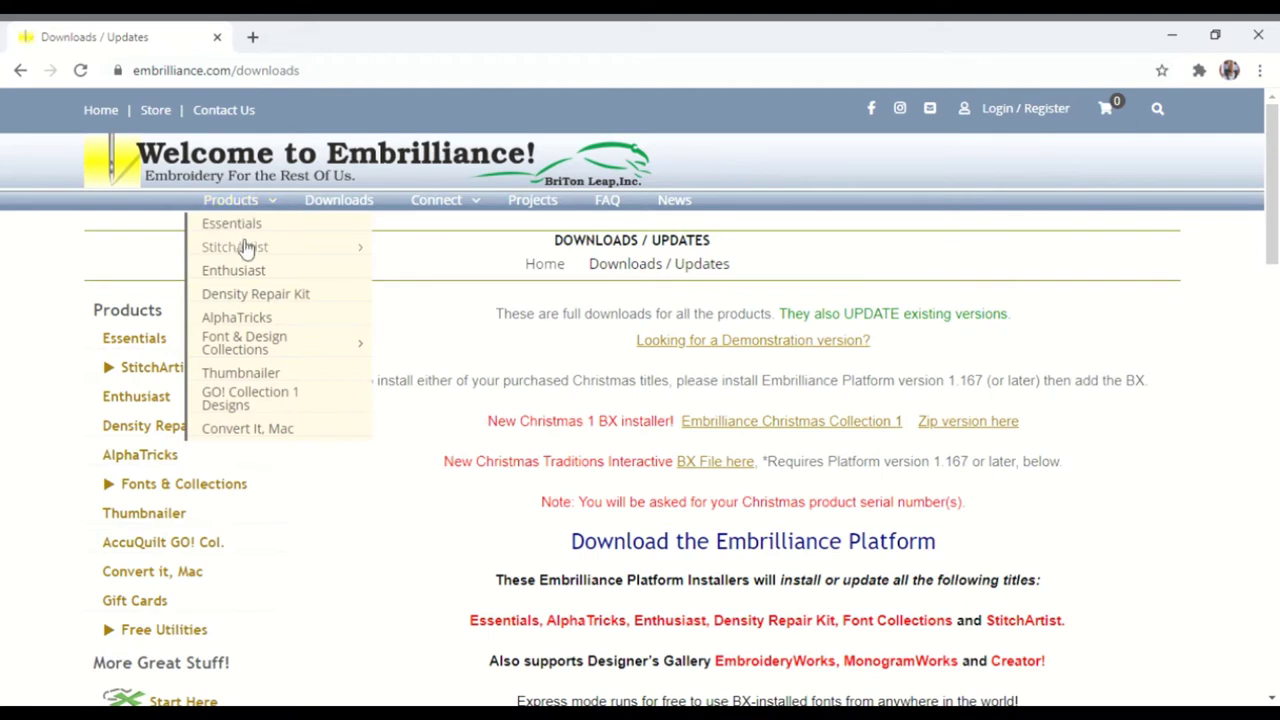
mouse_move(249, 249)
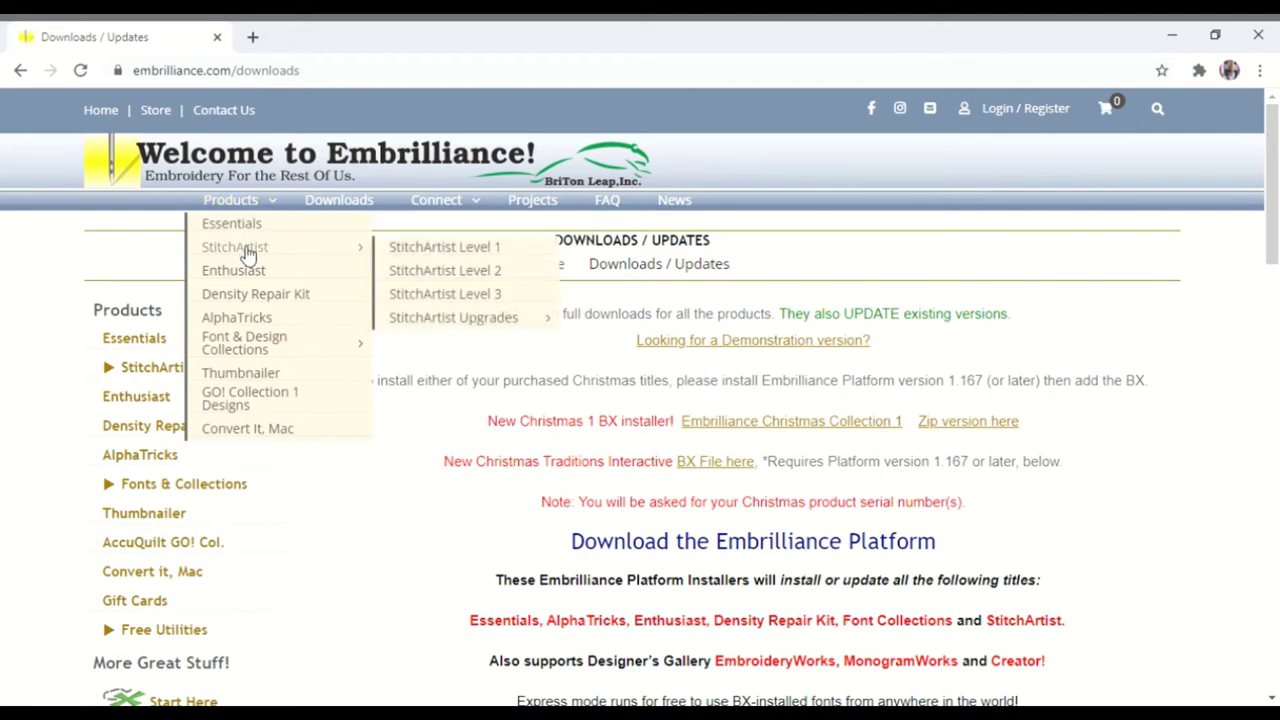
click(399, 253)
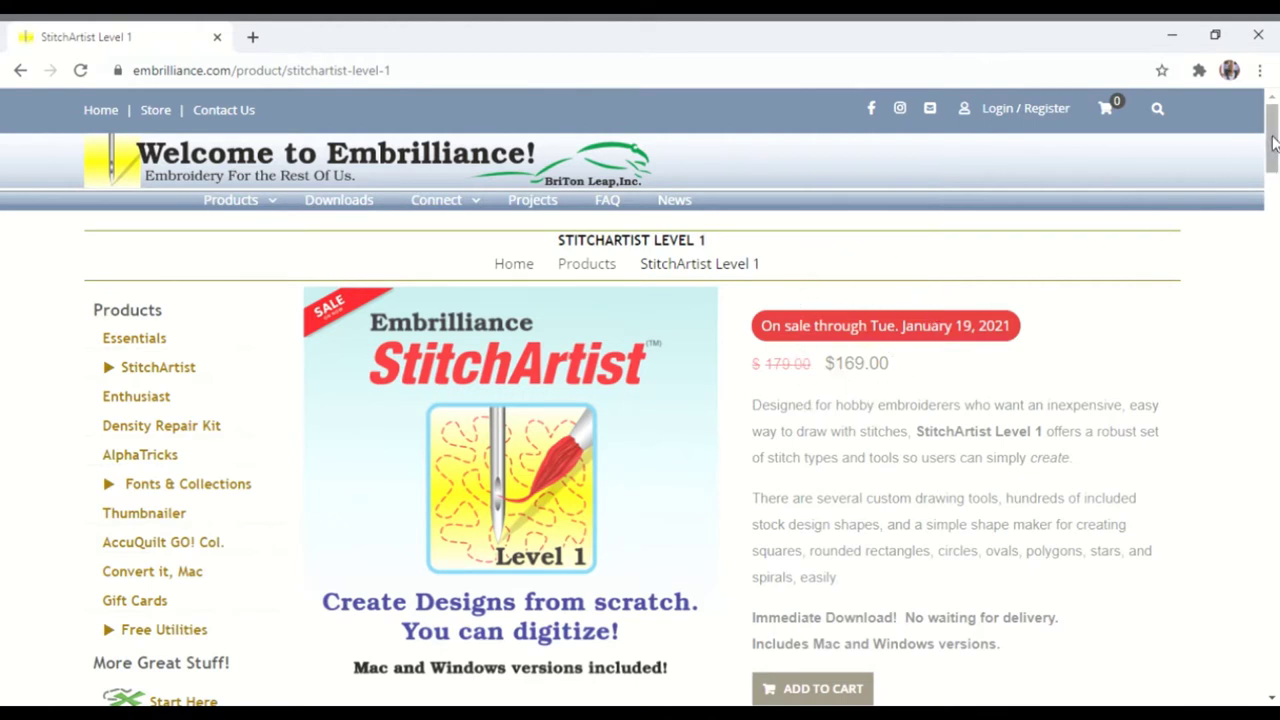
drag(1273, 143, 1240, 520)
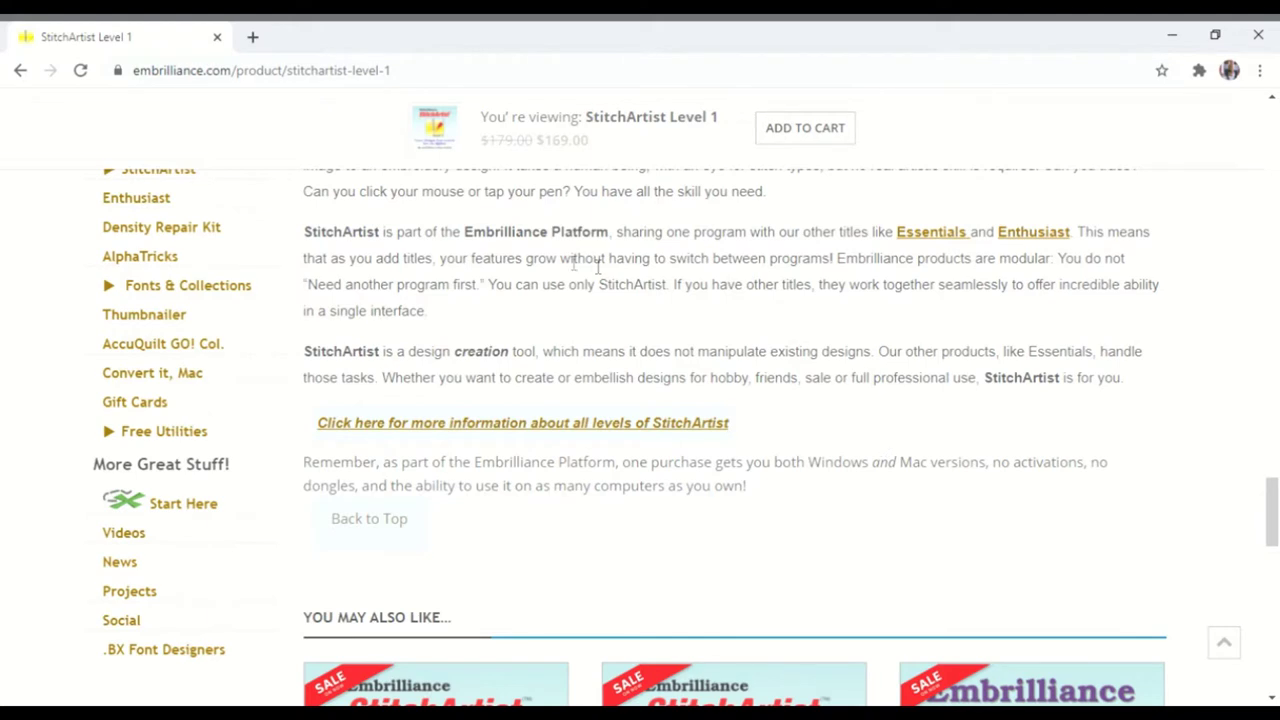
click(188, 440)
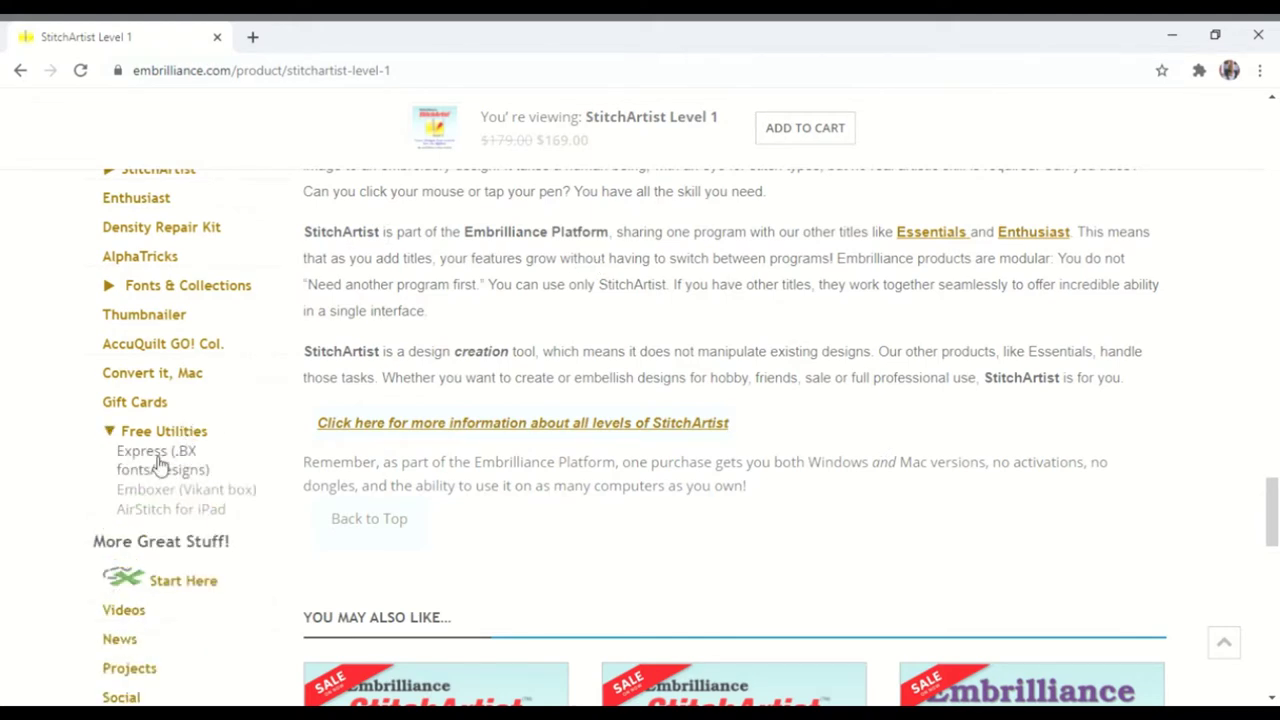
click(158, 460)
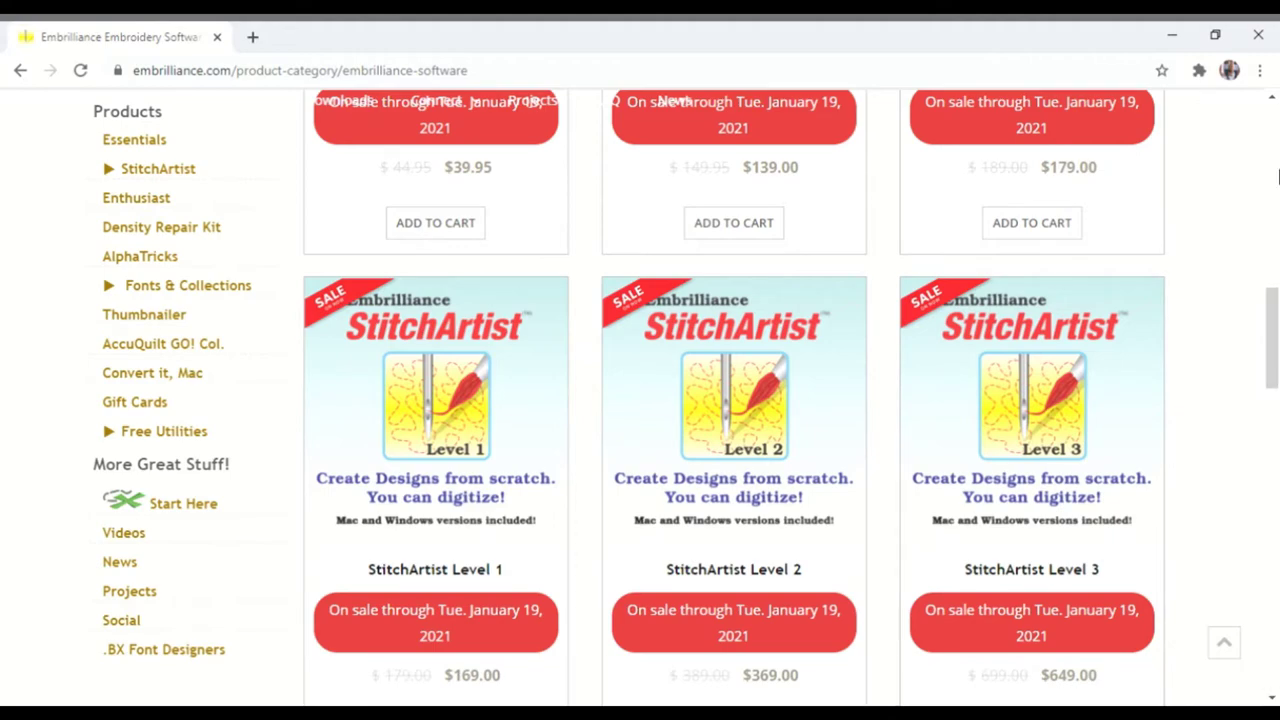
Step: Scroll down the software category page to review every product card
click(1272, 98)
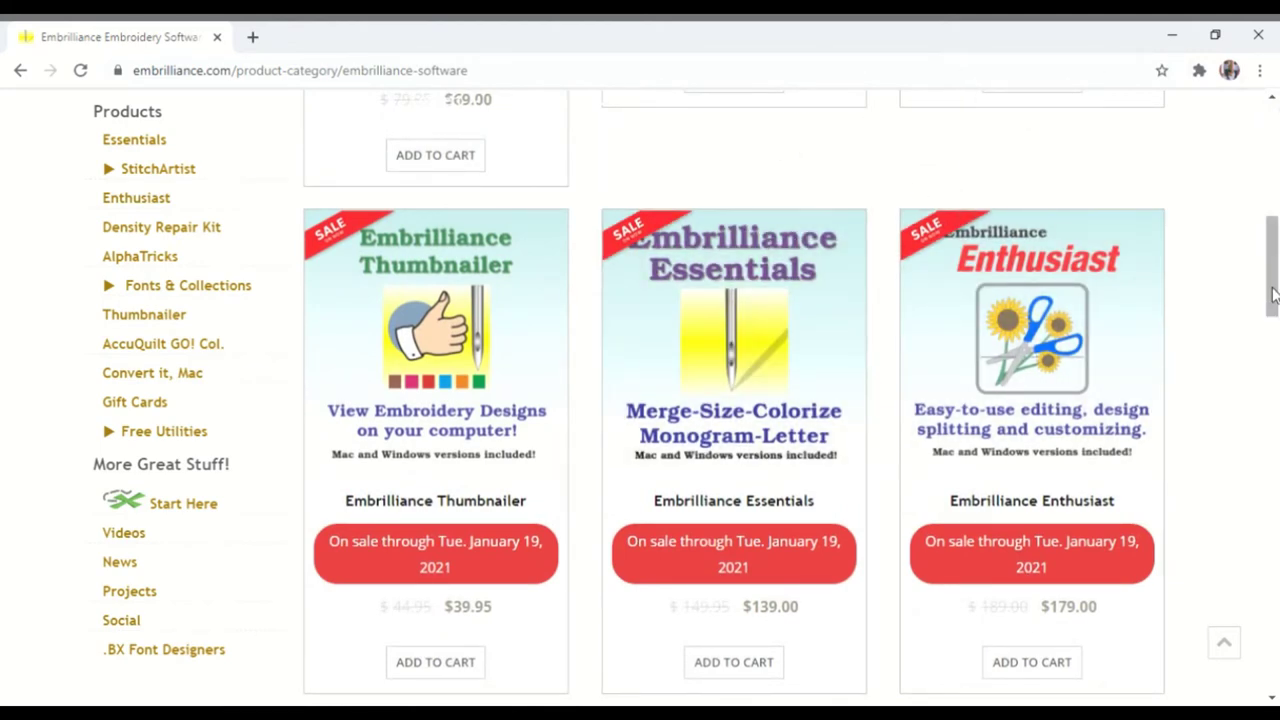
click(1274, 293)
drag(1274, 293, 1237, 391)
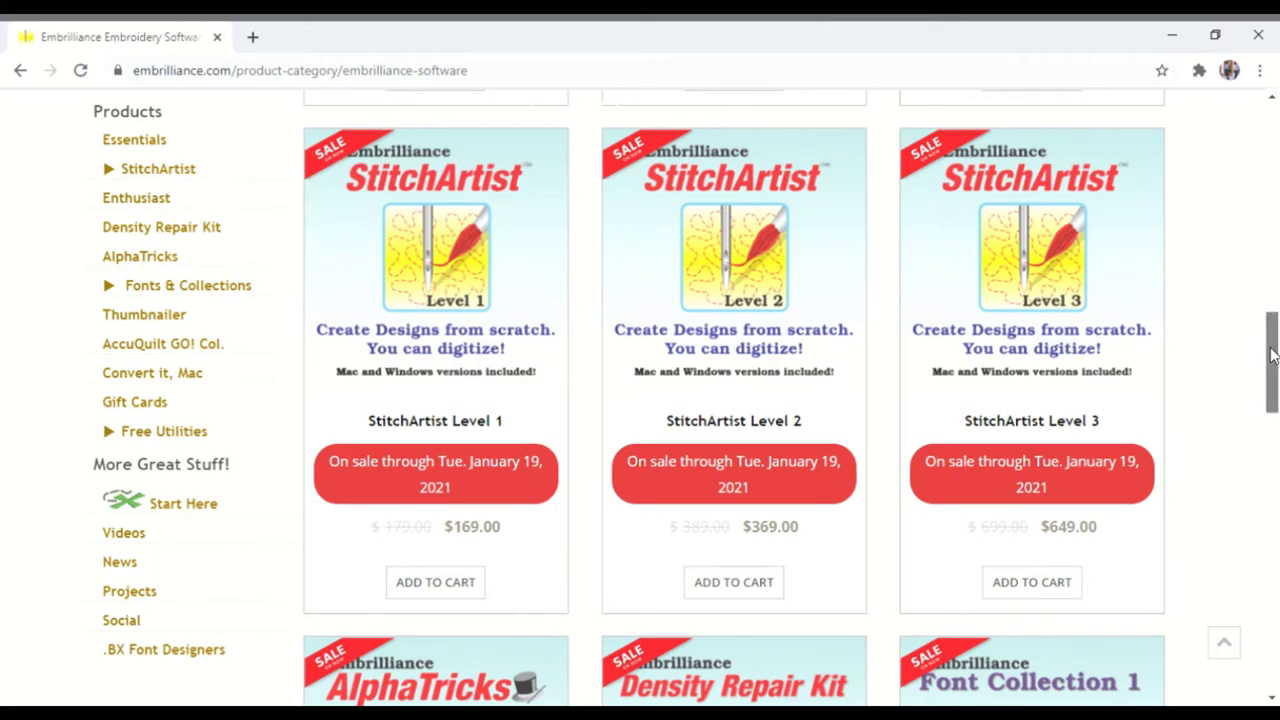
scroll(1265, 383, down, 2)
scroll(1255, 400, down, 3)
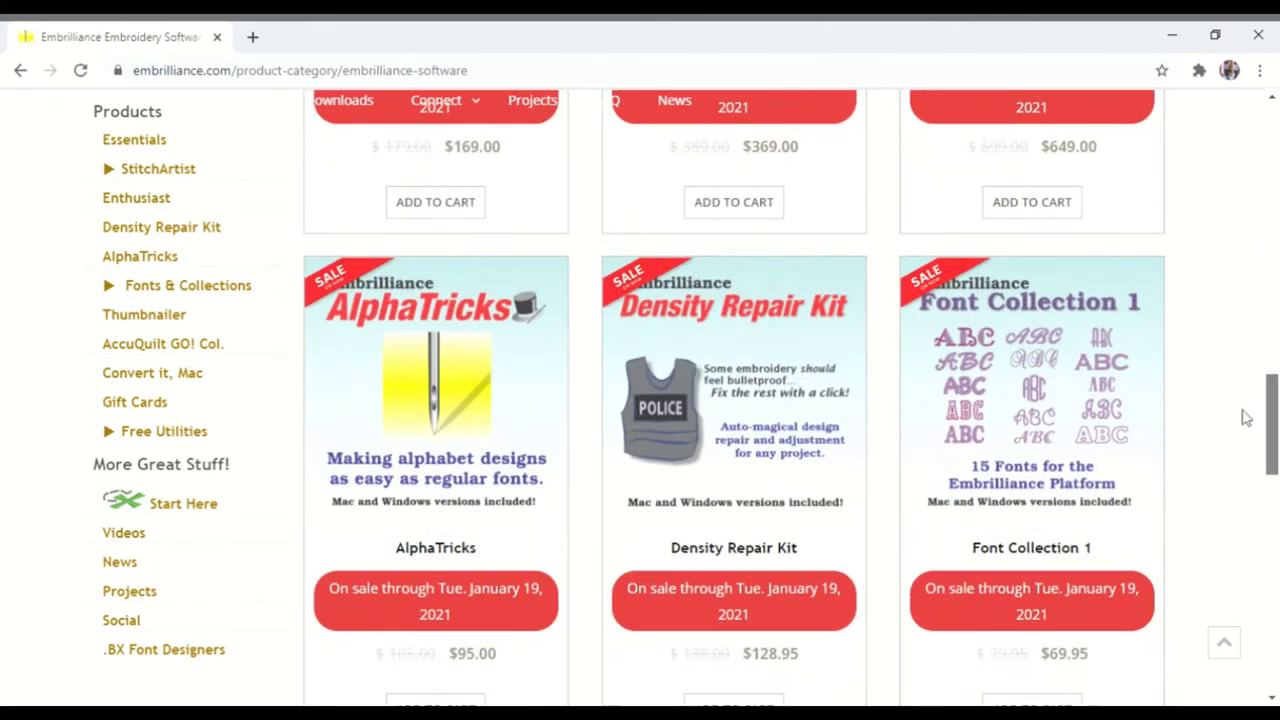
scroll(1225, 455, down, 2)
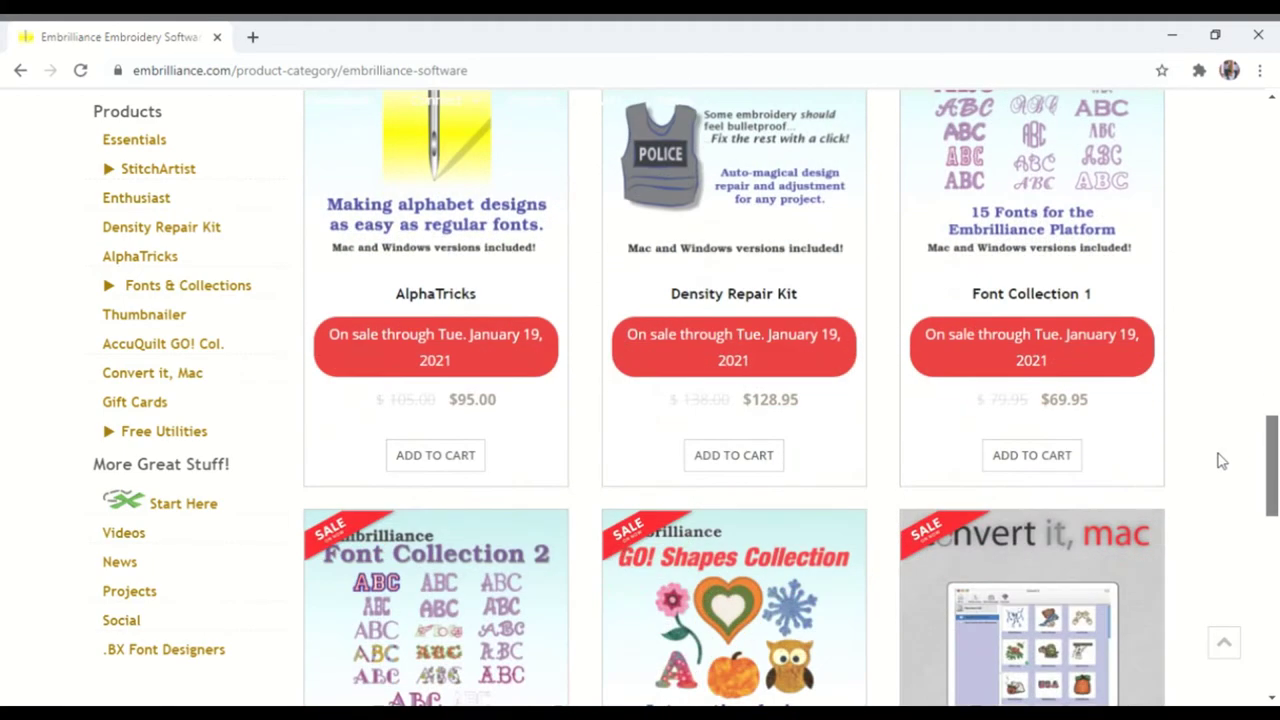
scroll(1210, 475, down, 2)
scroll(1201, 495, down, 1)
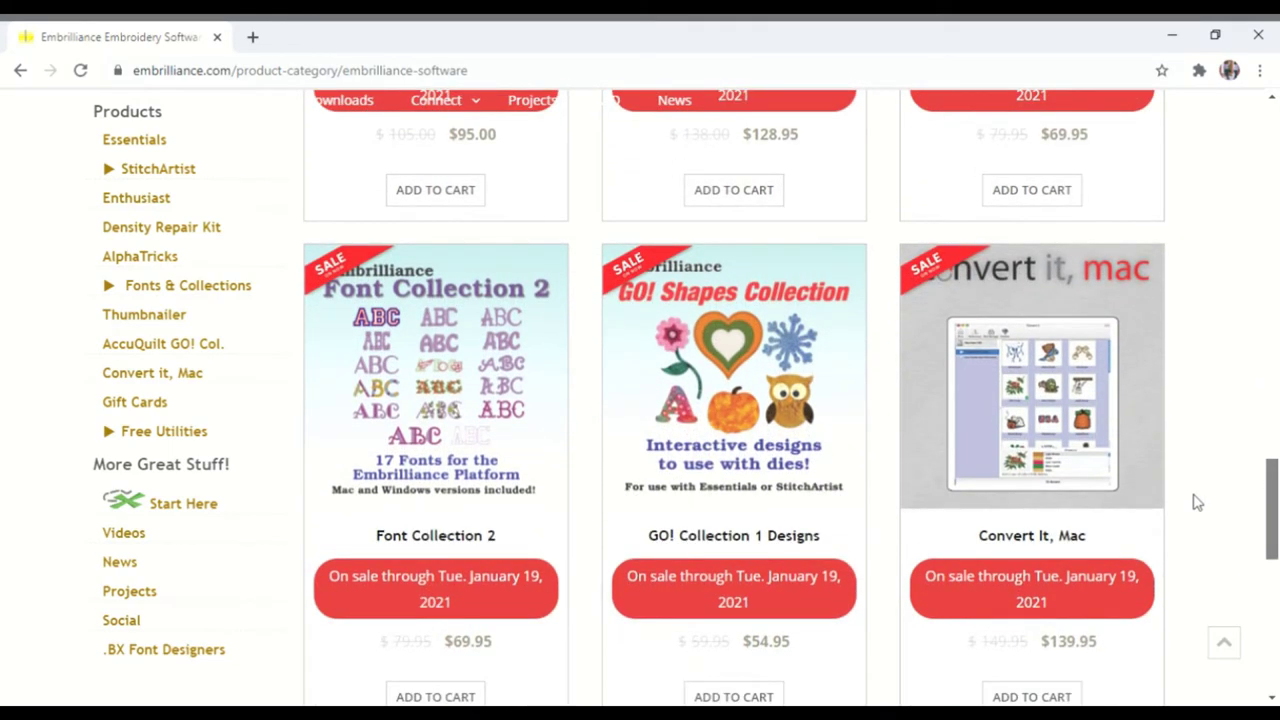
scroll(1197, 502, down, 1)
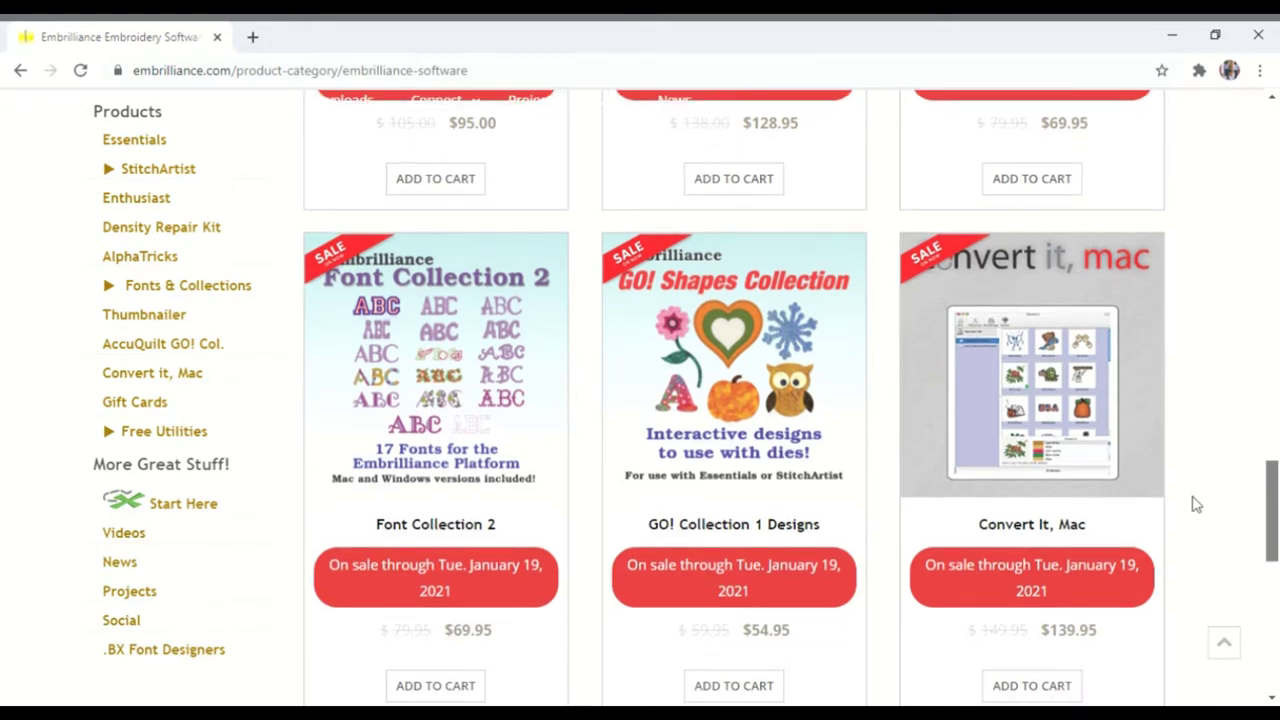
scroll(1197, 505, down, 3)
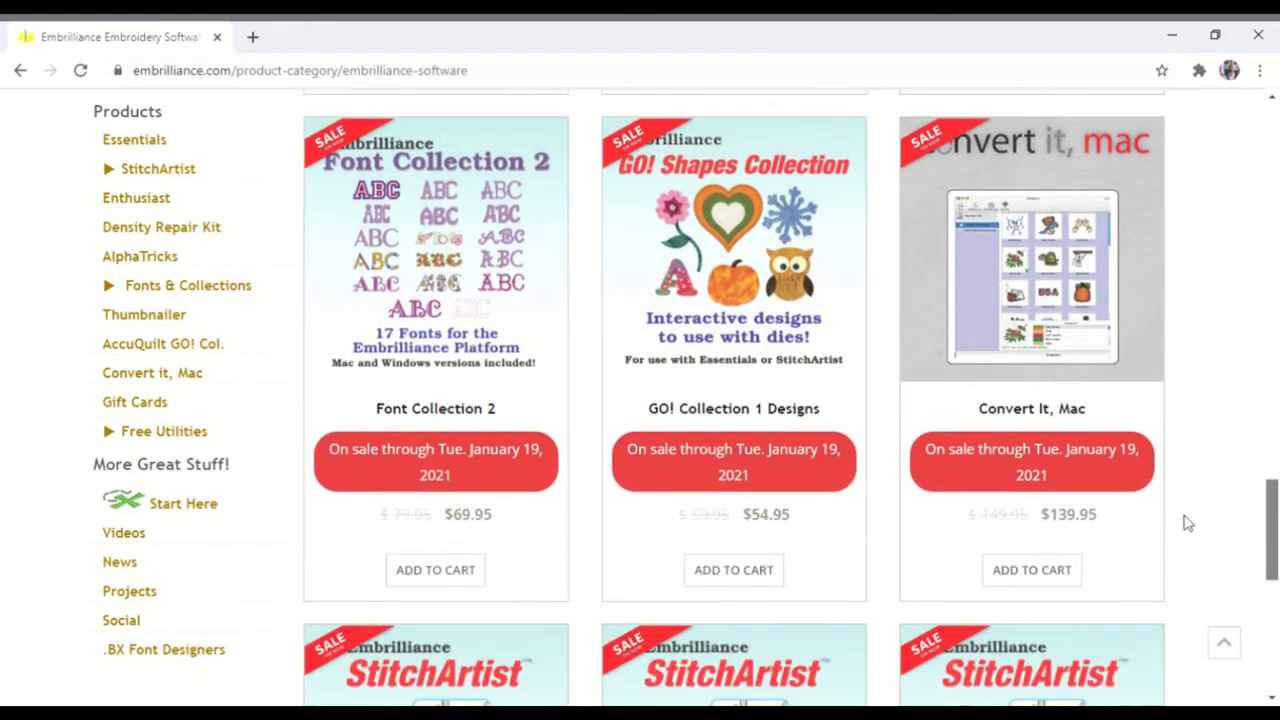
scroll(1173, 548, down, 4)
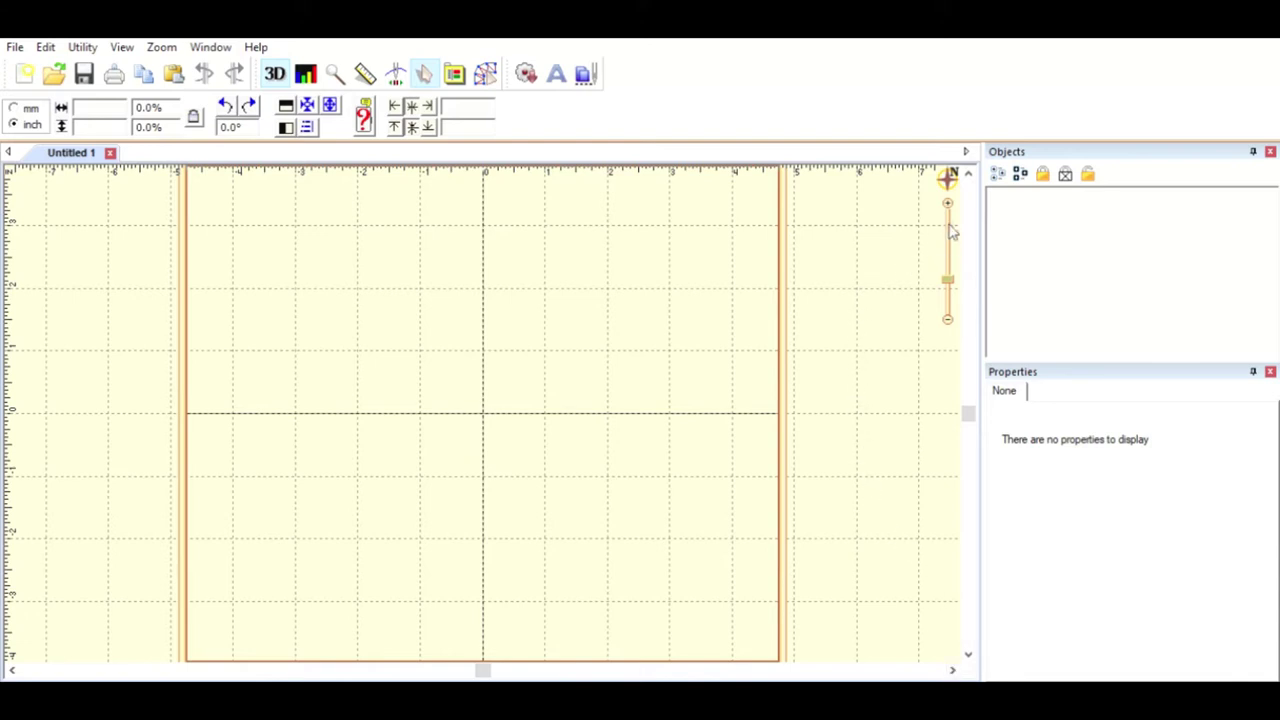
Step: Scroll around the empty Untitled 1 hoop to inspect it
click(968, 170)
click(968, 170)
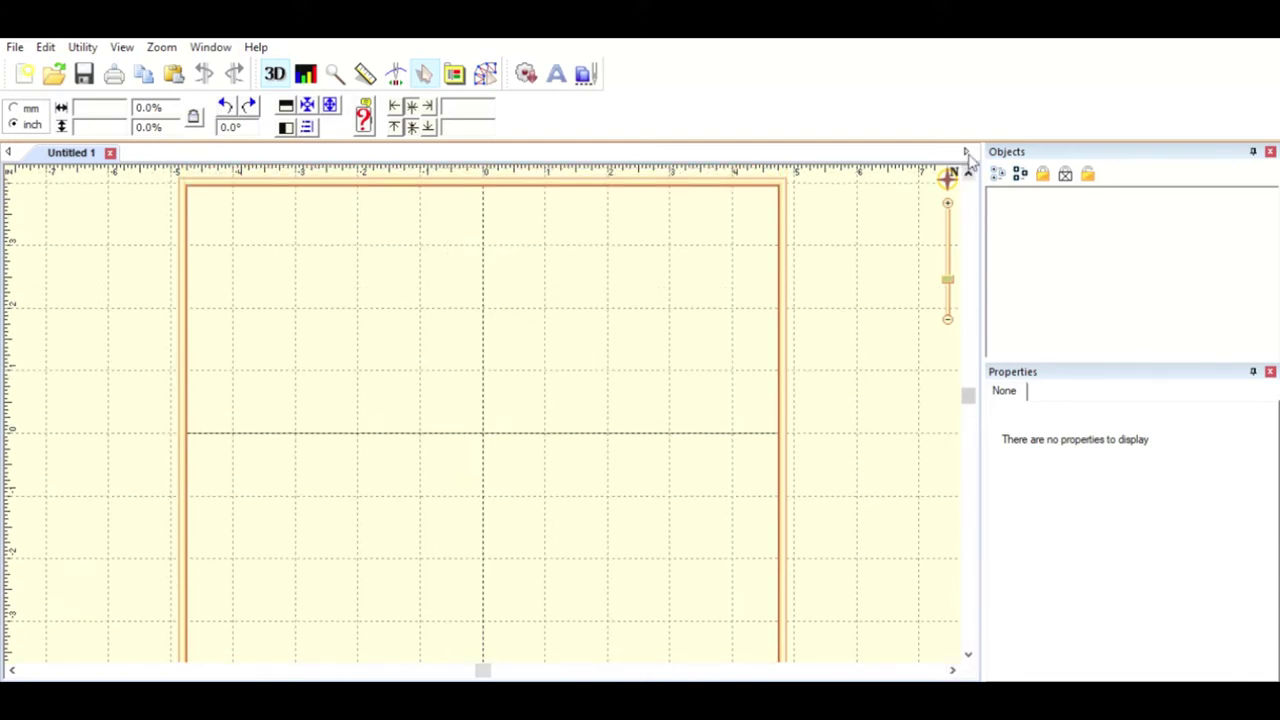
click(968, 170)
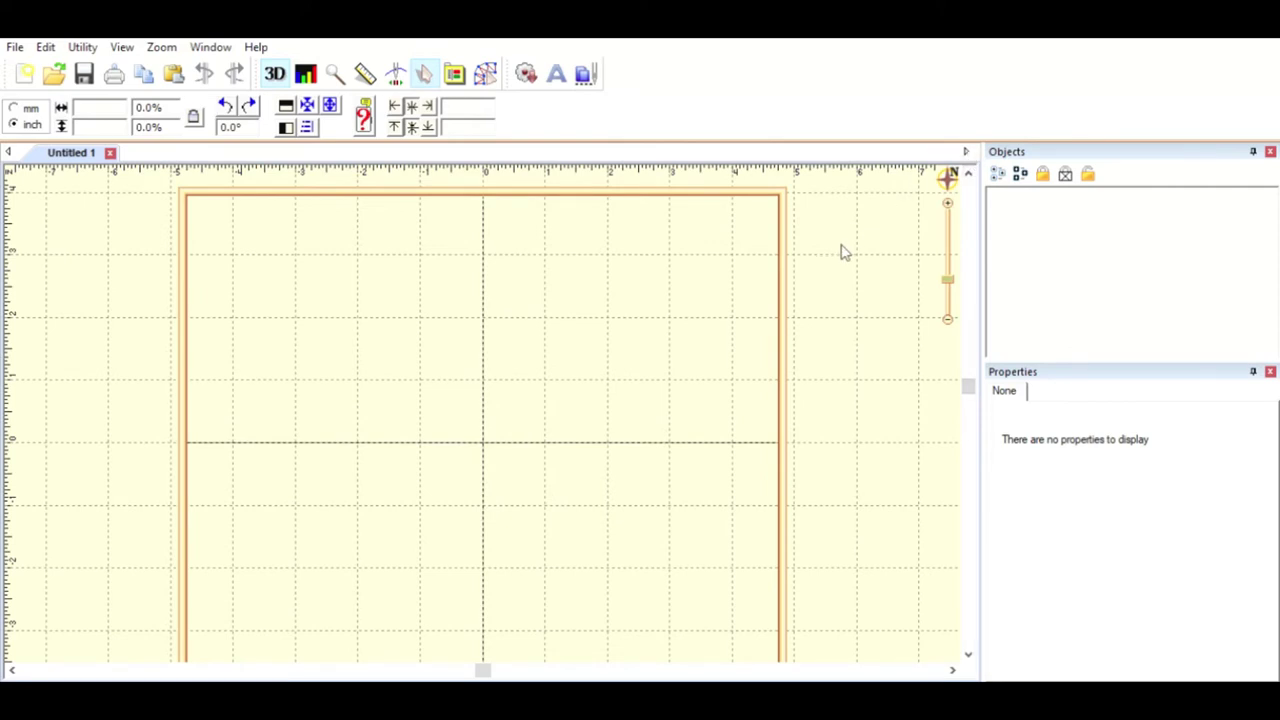
scroll(1188, 130, down, 1)
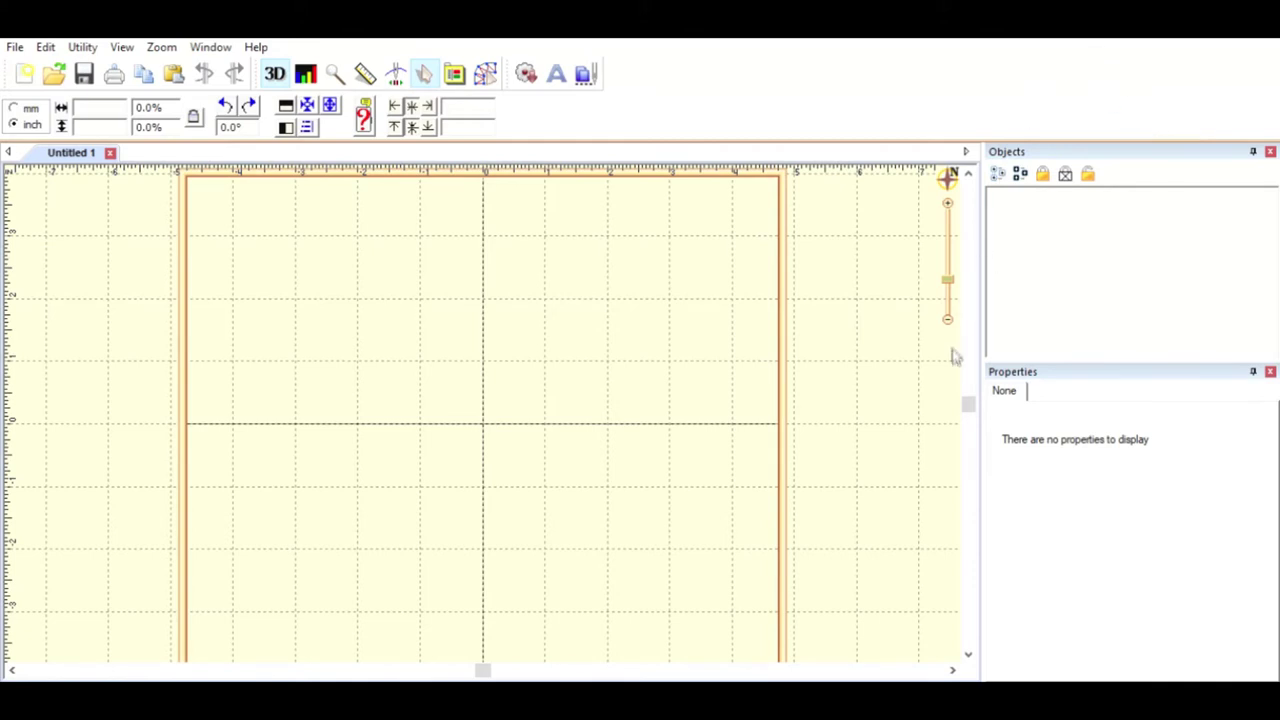
drag(968, 392, 955, 348)
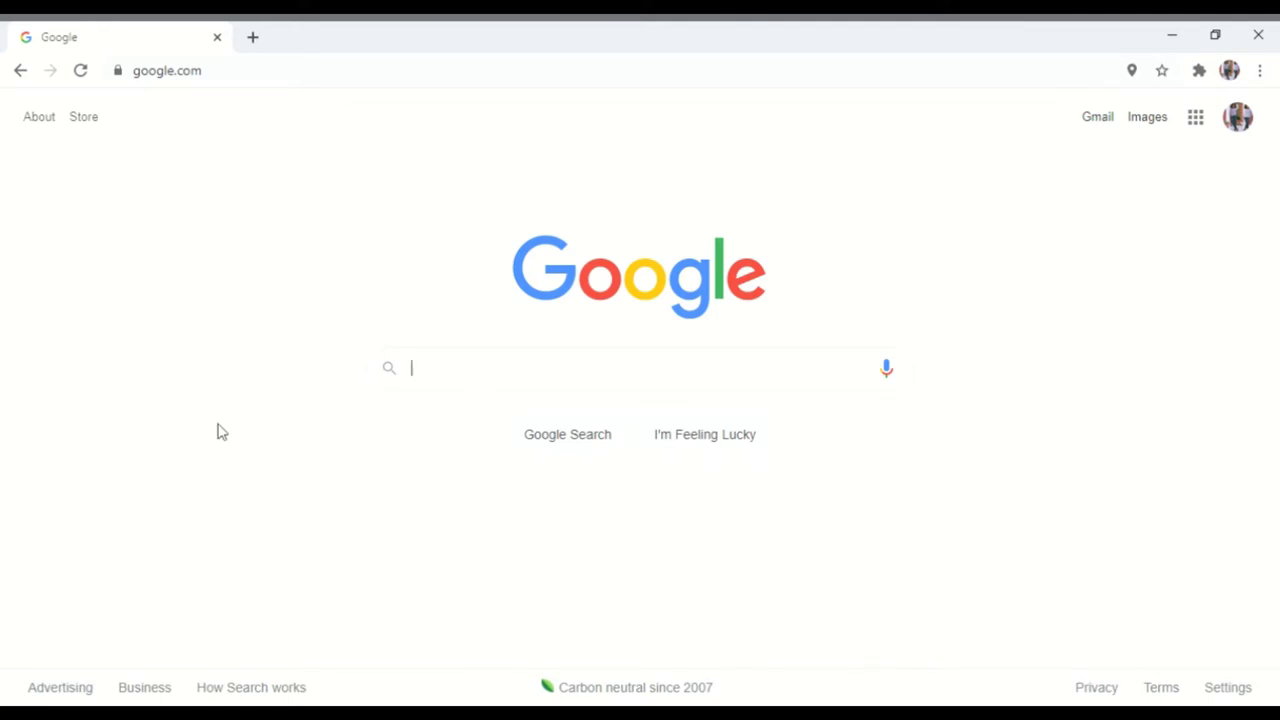
Step: Search Google Images for 'heart outline' and scroll through the results
text(hear)
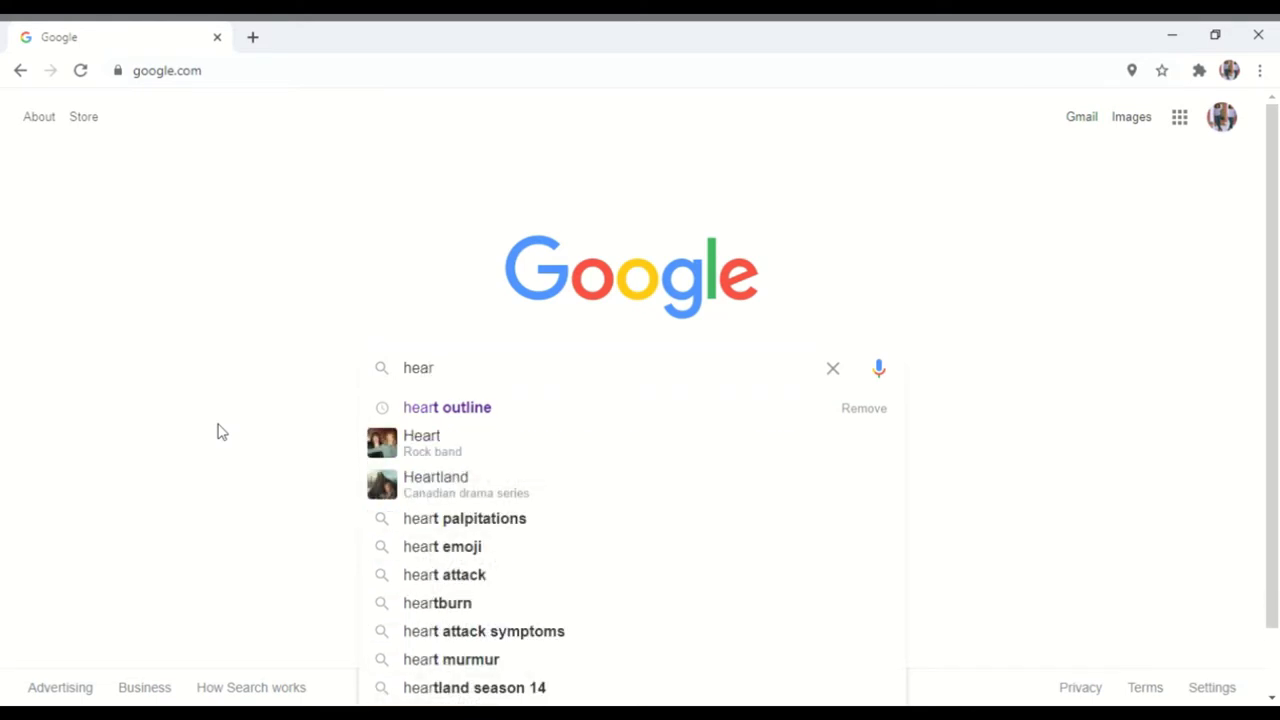
text(t o)
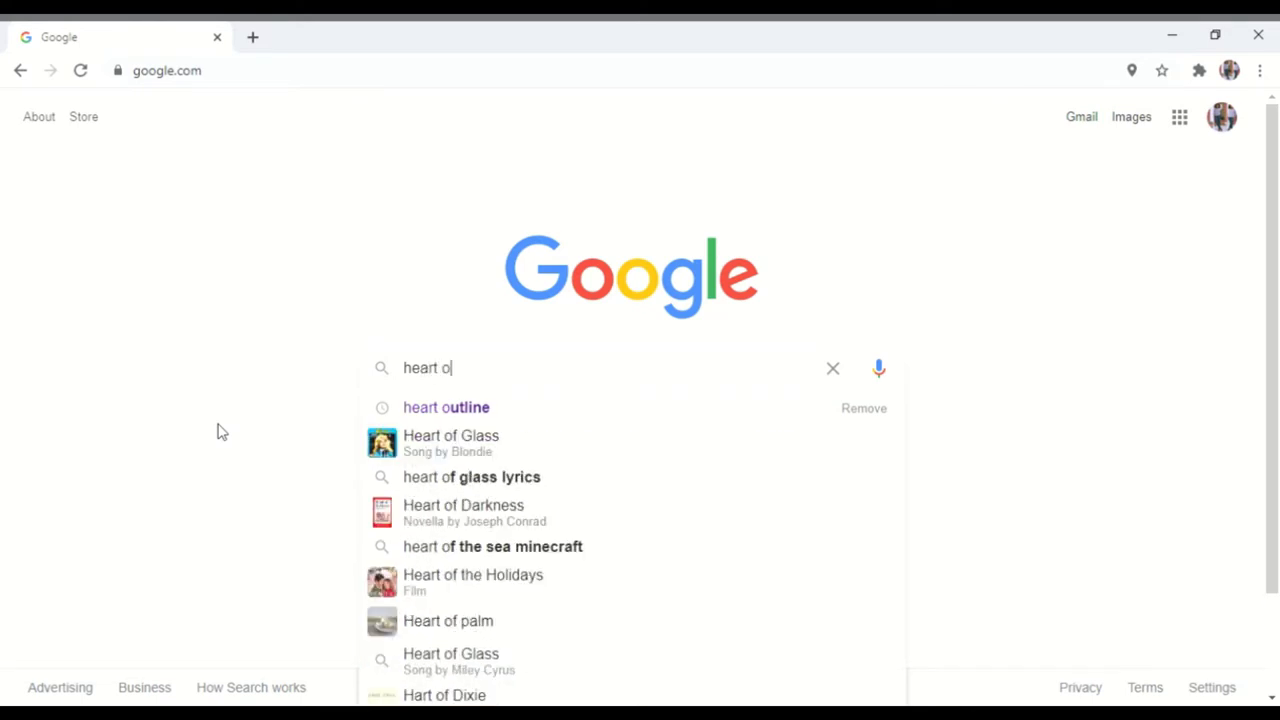
text(utline)
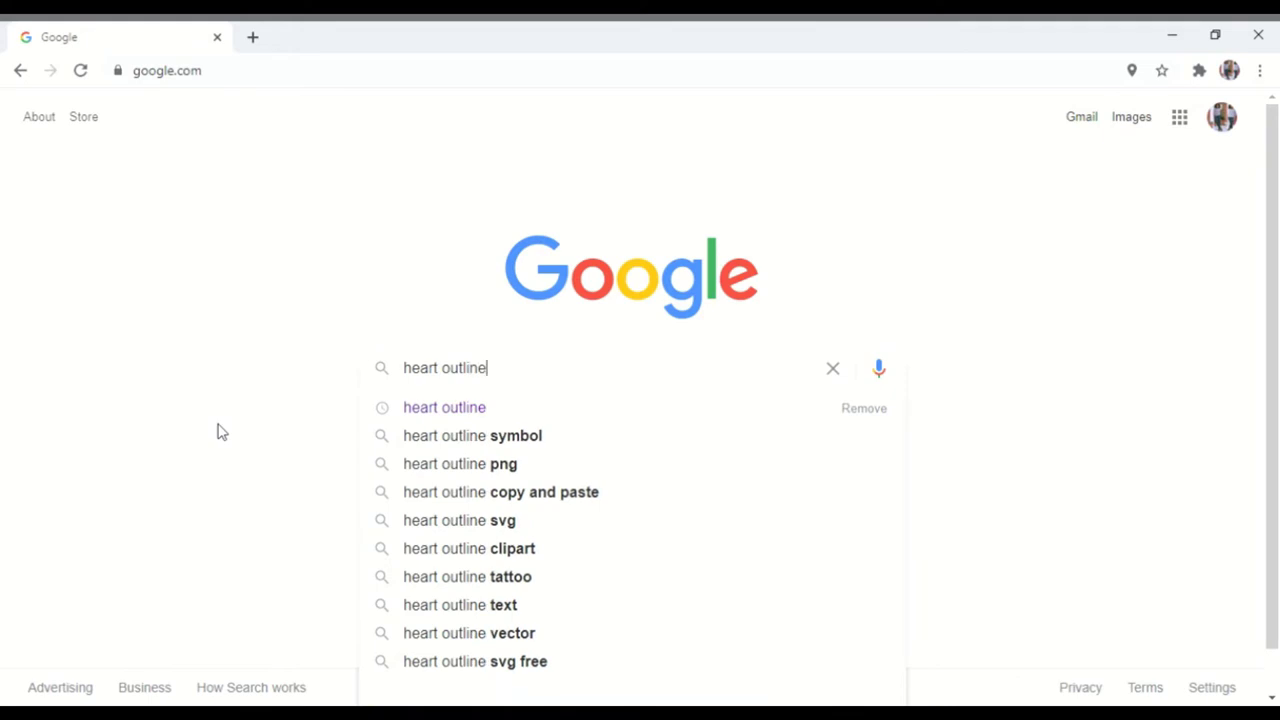
click(428, 410)
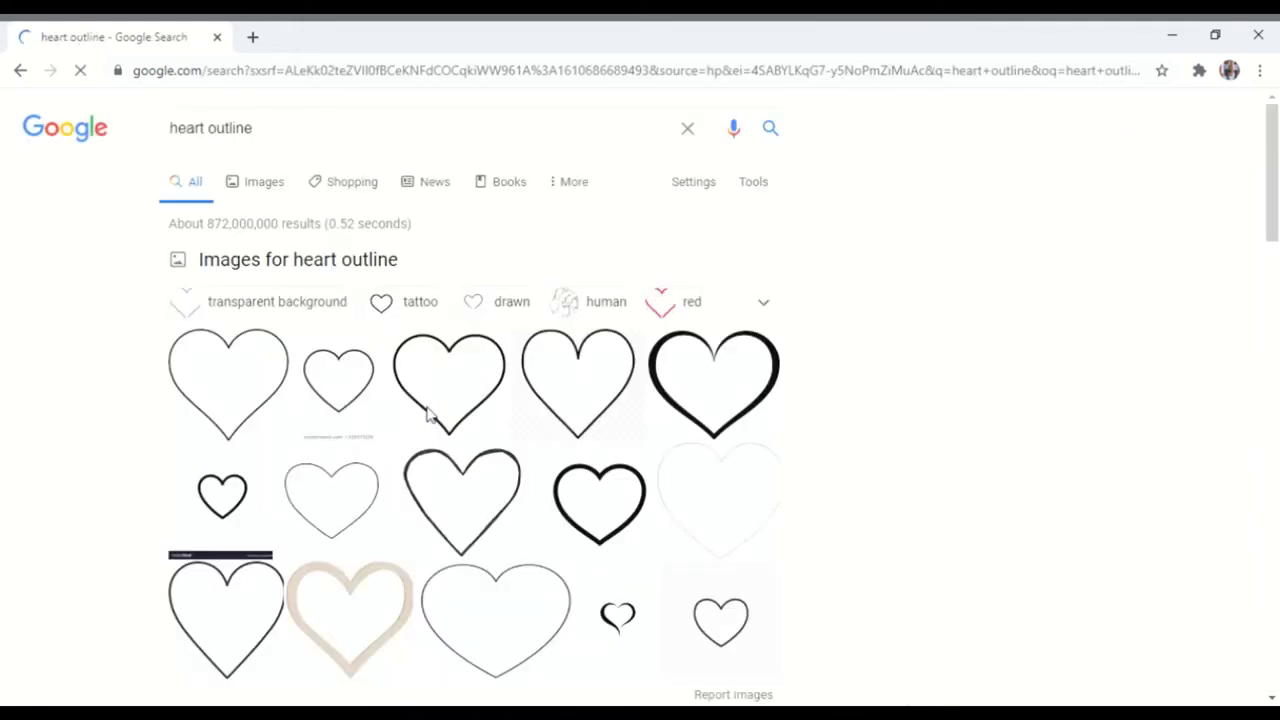
click(277, 190)
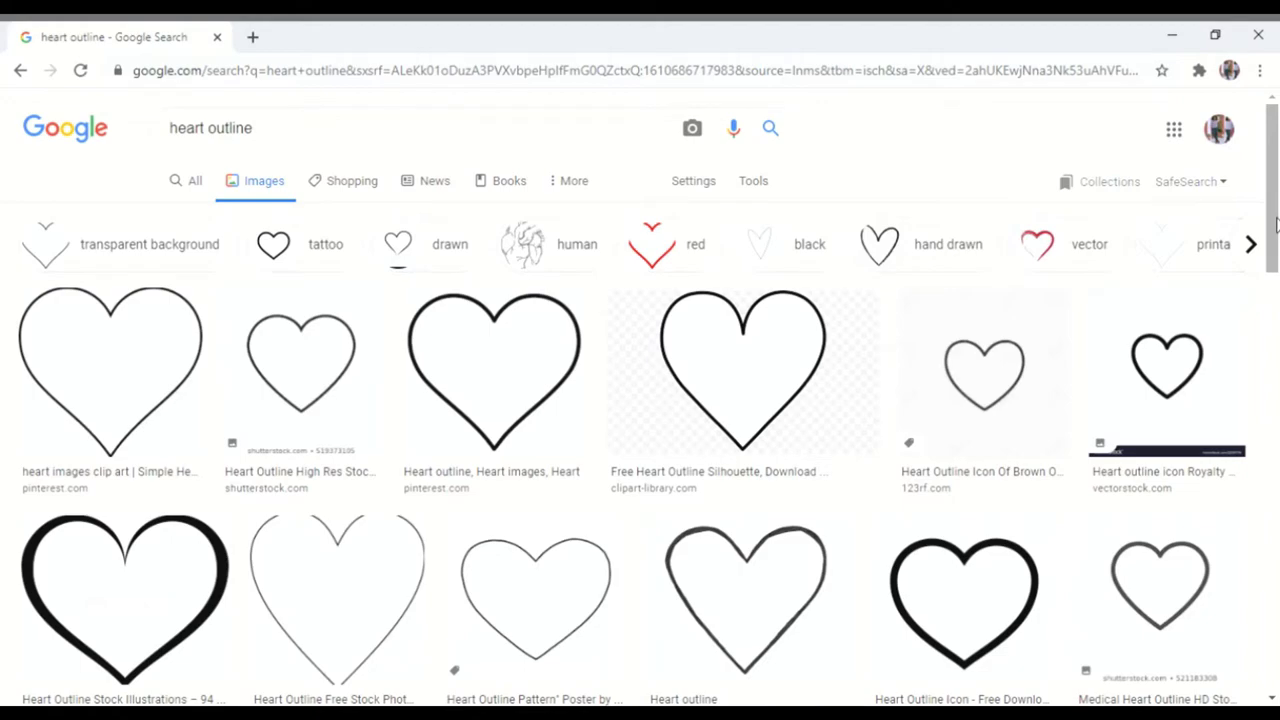
drag(1276, 225, 1265, 527)
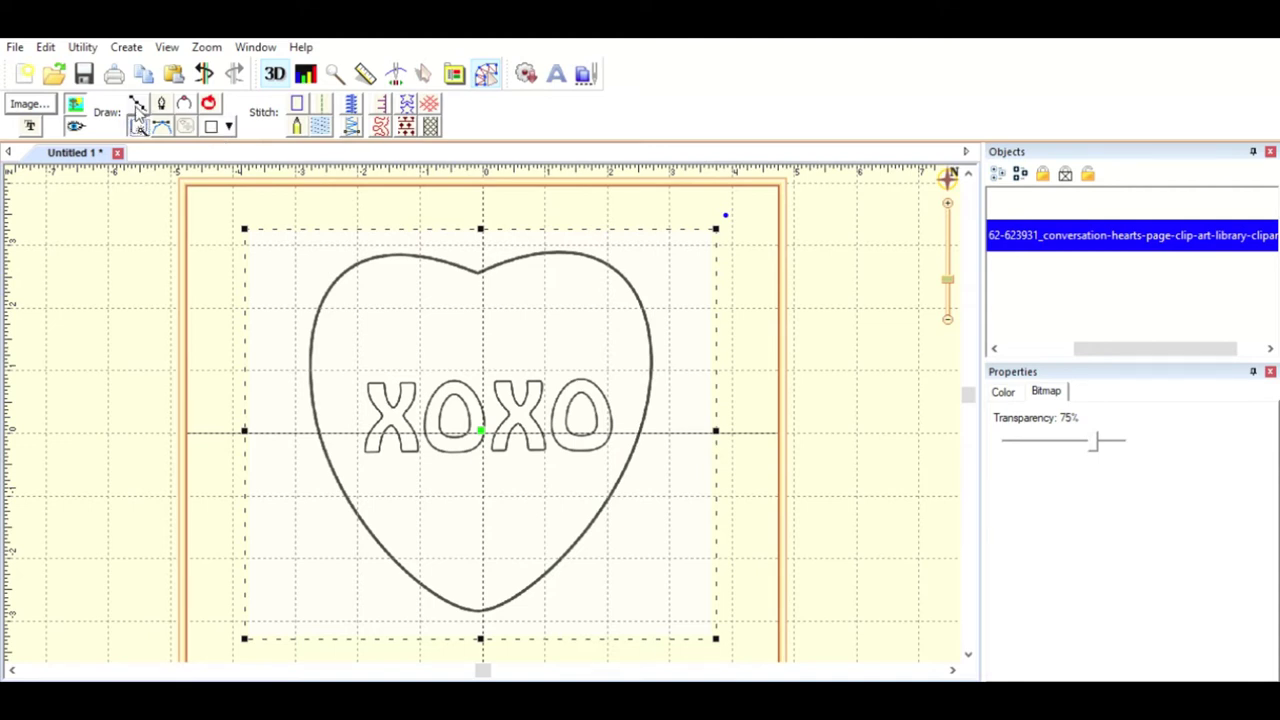
Step: Choose the Magic Wand tool, zoom in on the XOXO letters, then back out to the heart
key(w)
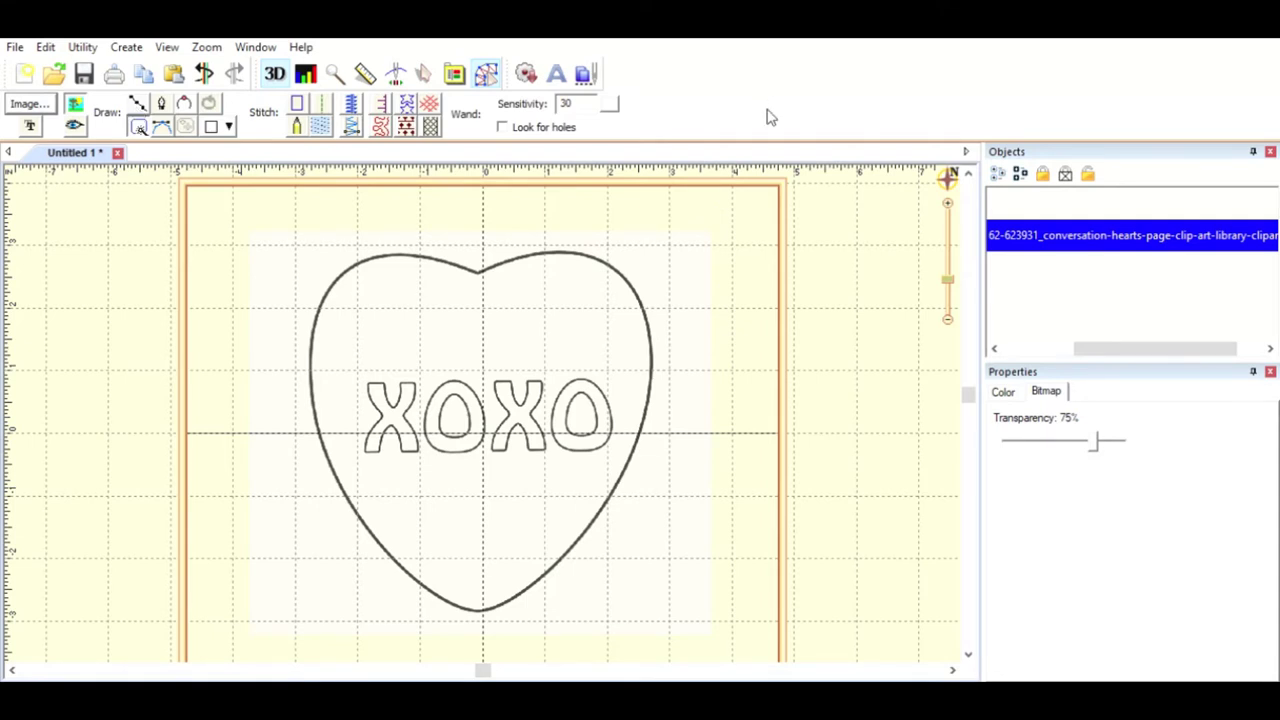
click(950, 188)
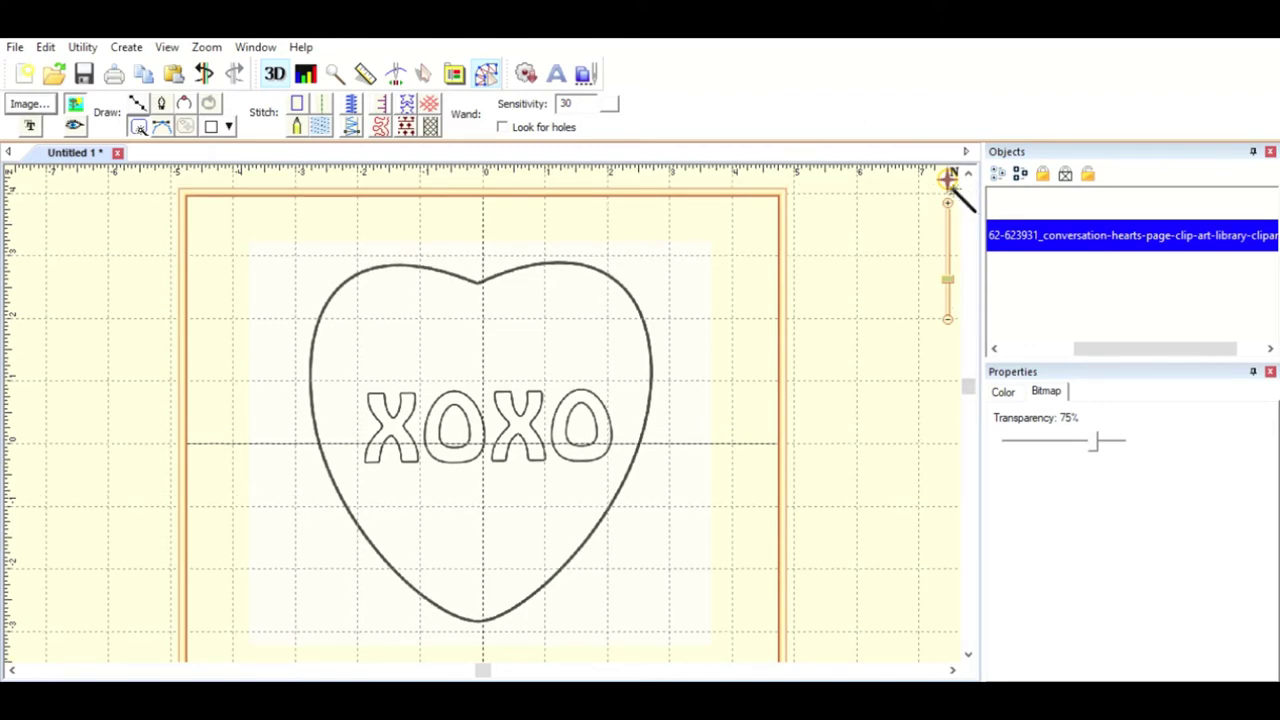
click(950, 188)
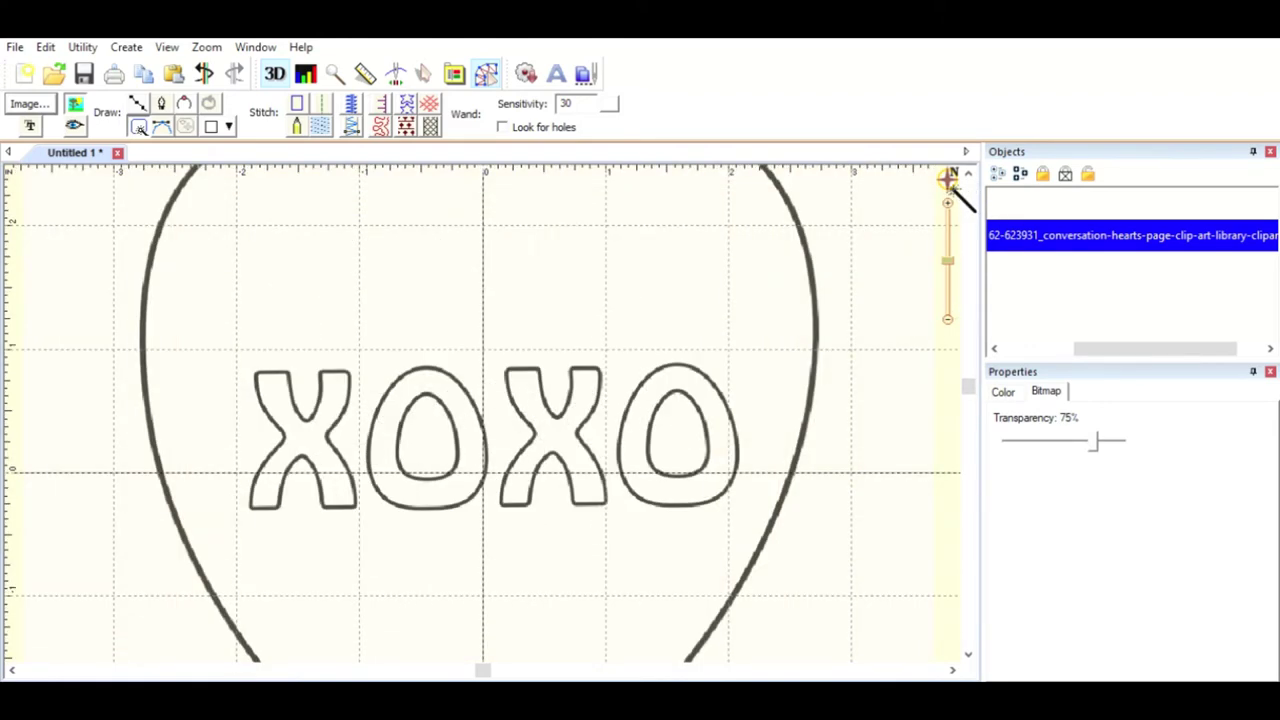
click(950, 188)
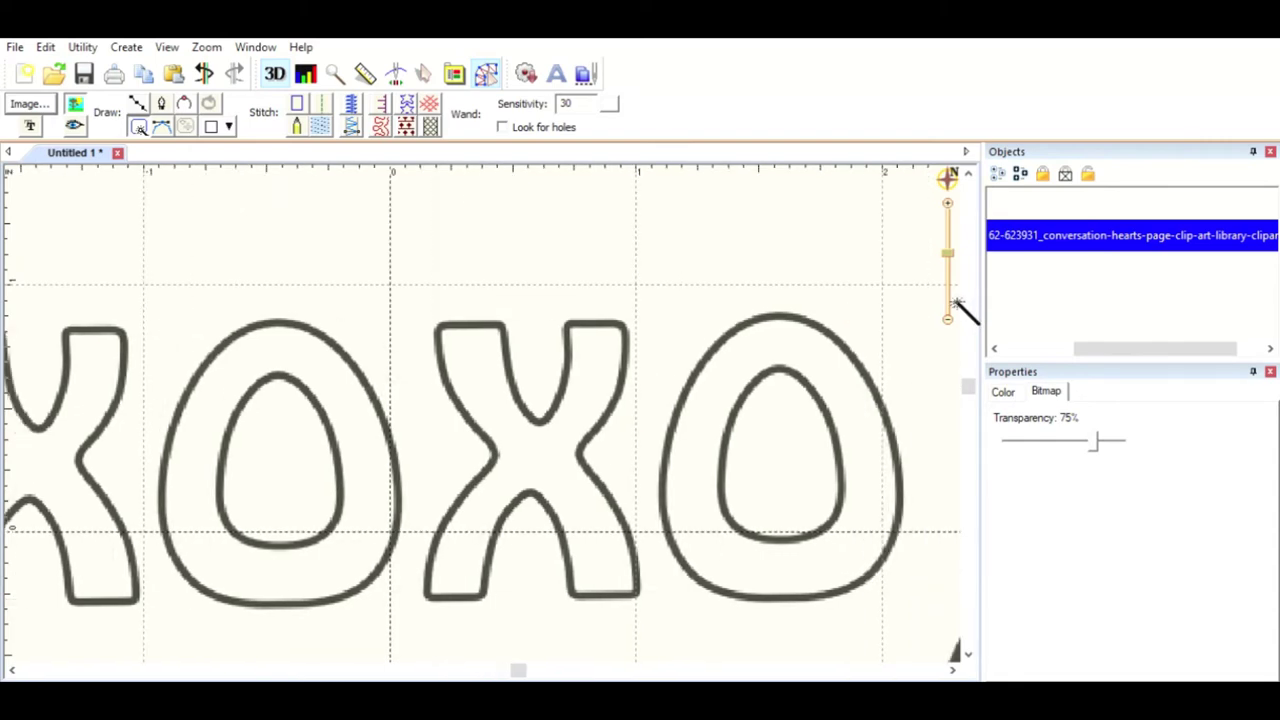
click(953, 302)
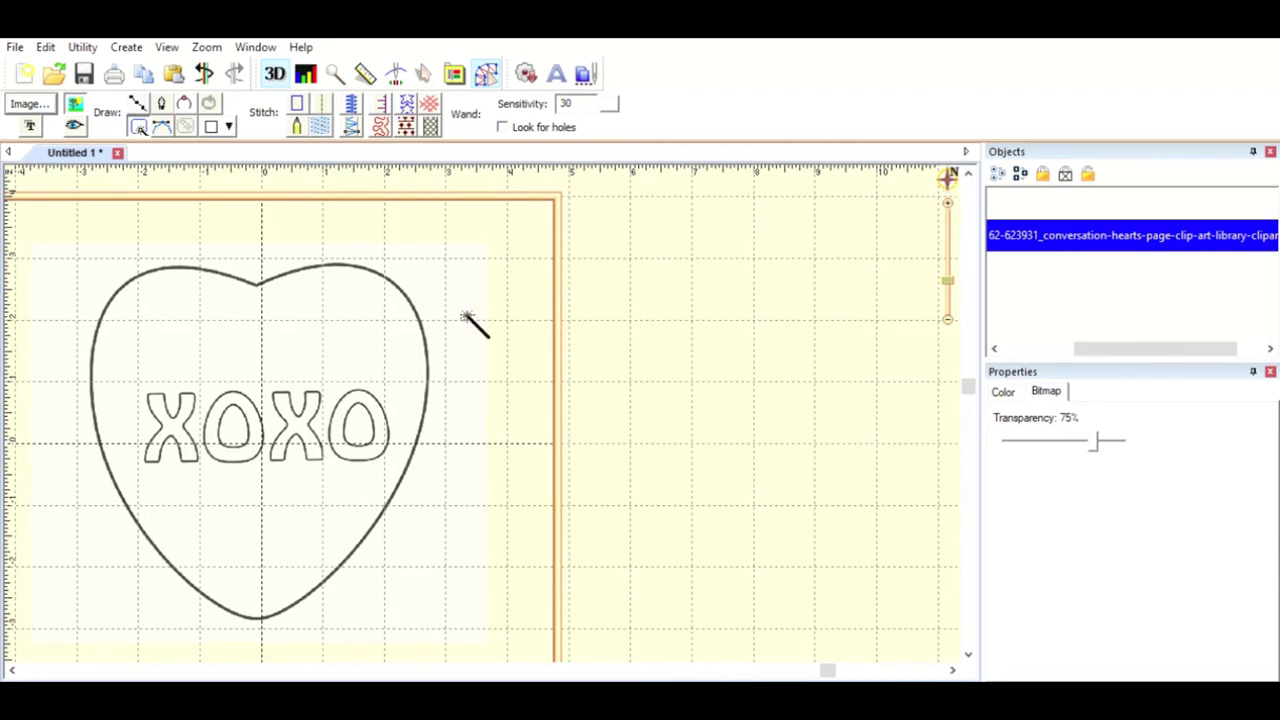
Step: Zoom onto the clip-art heart and Magic Wand-trace its outer outline into a Line object
click(139, 124)
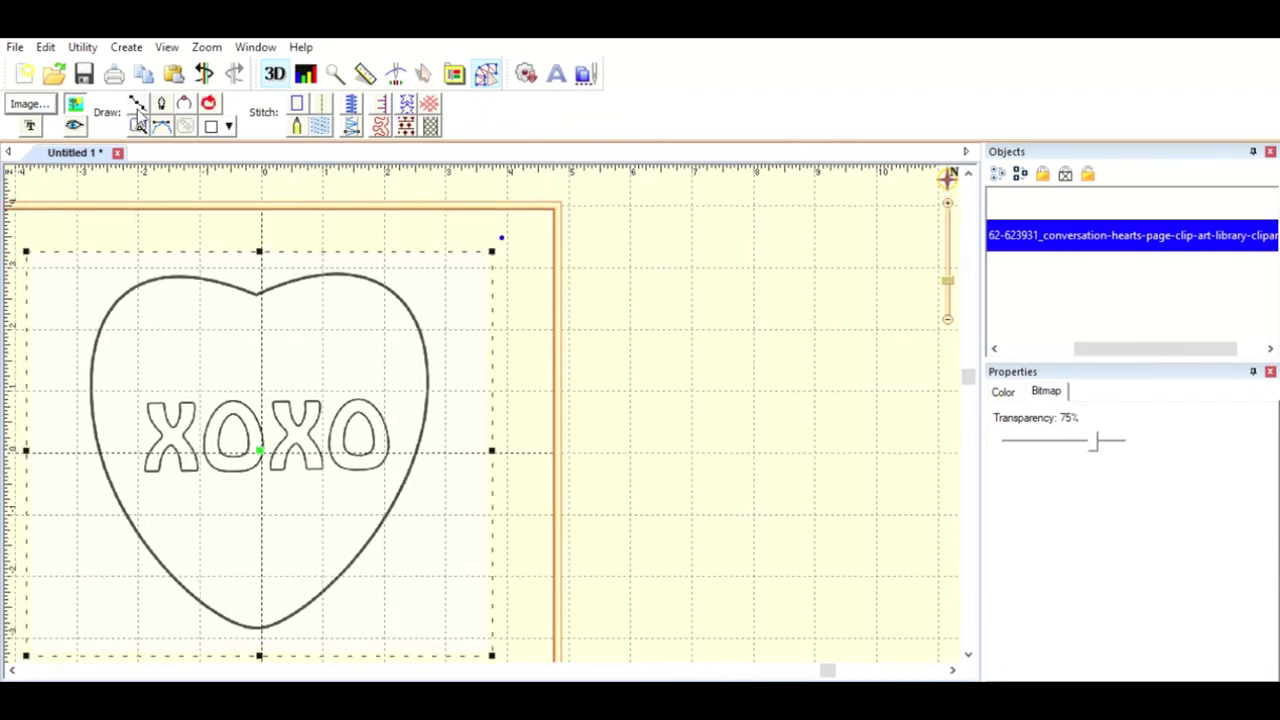
click(947, 199)
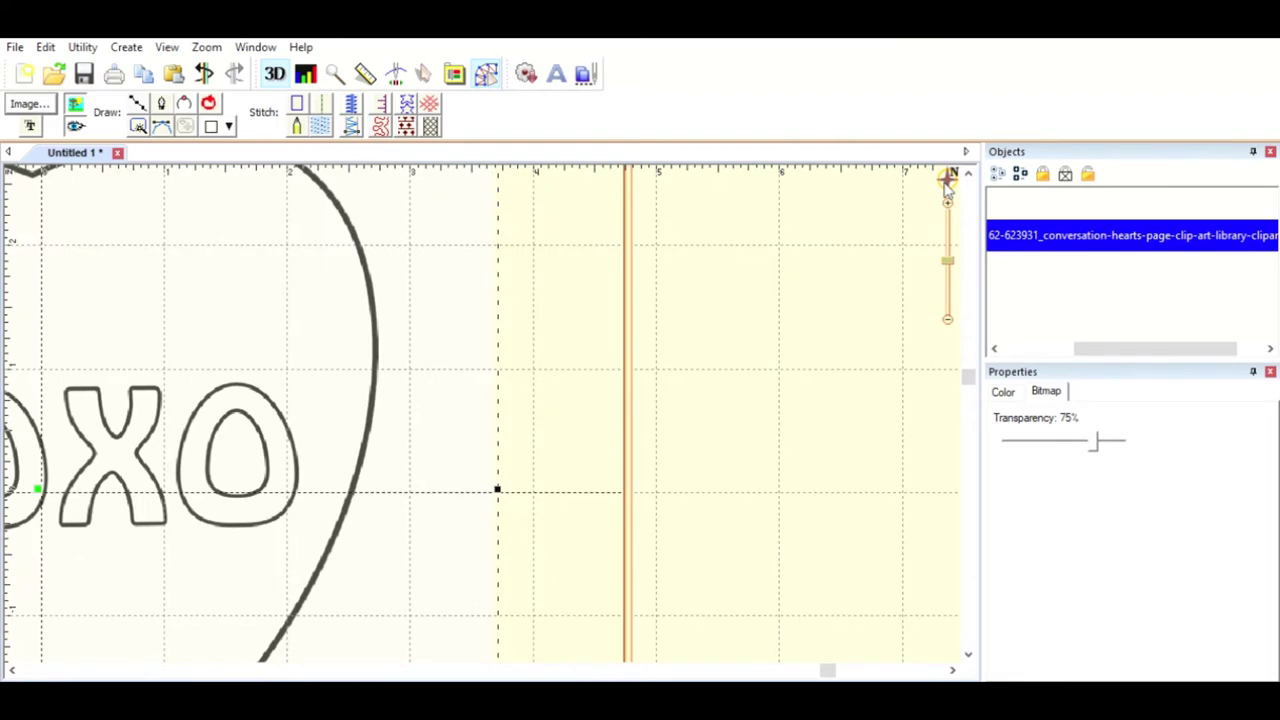
click(12, 668)
drag(12, 655, 12, 655)
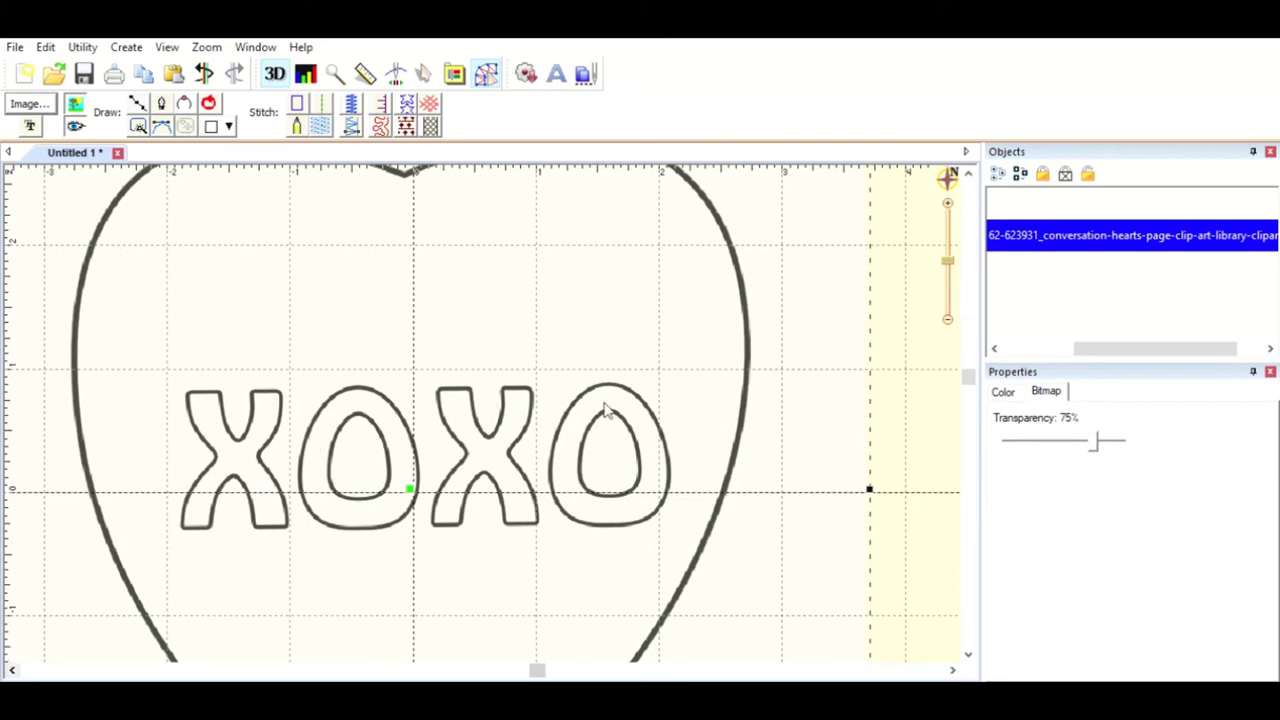
click(968, 173)
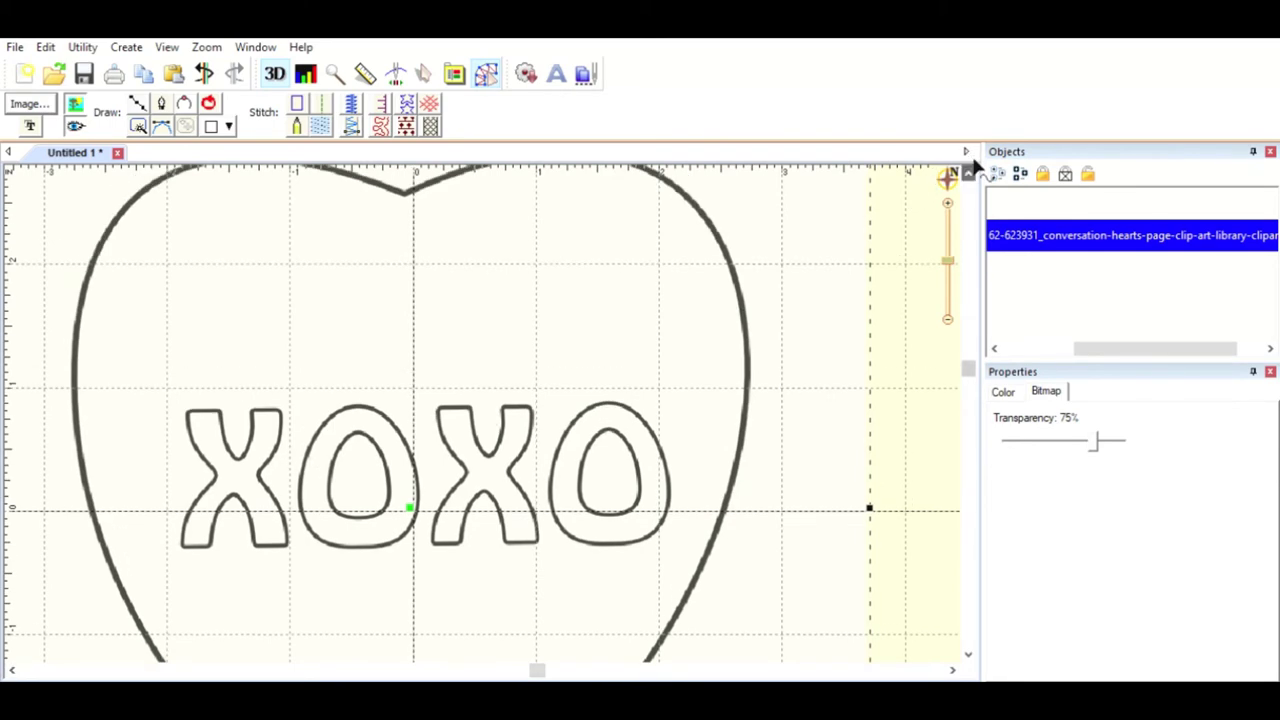
click(968, 173)
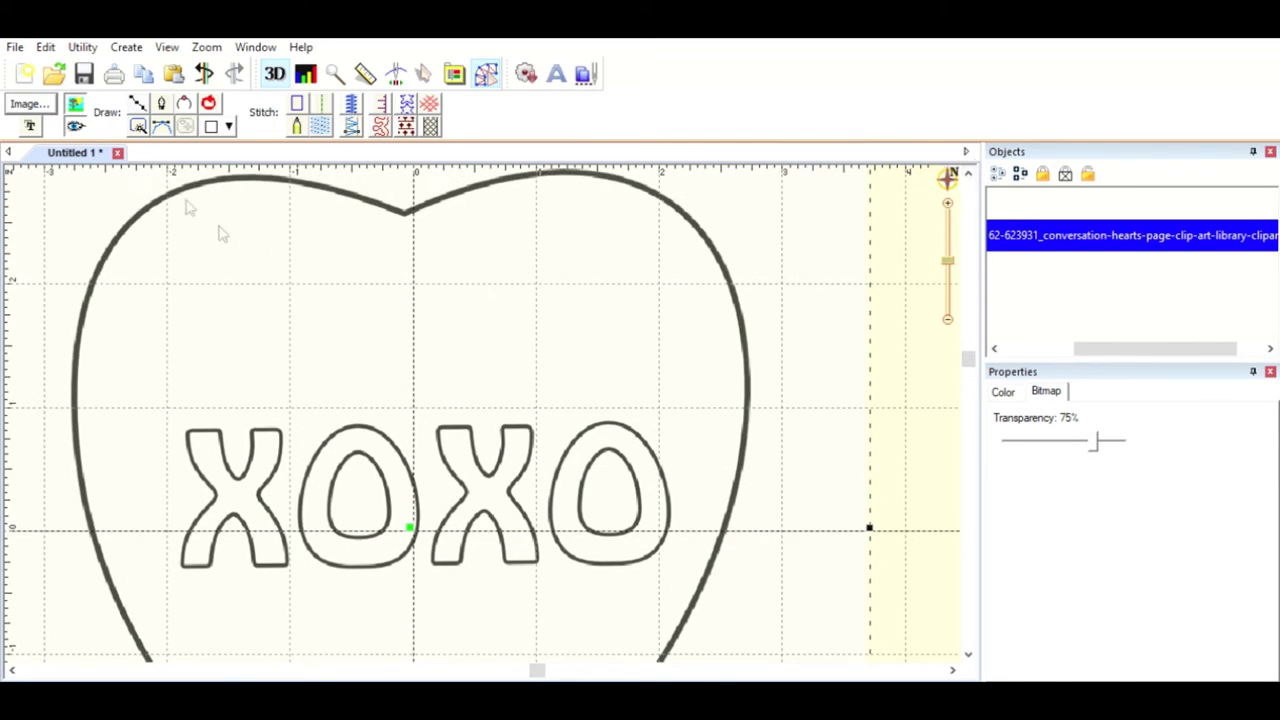
click(138, 126)
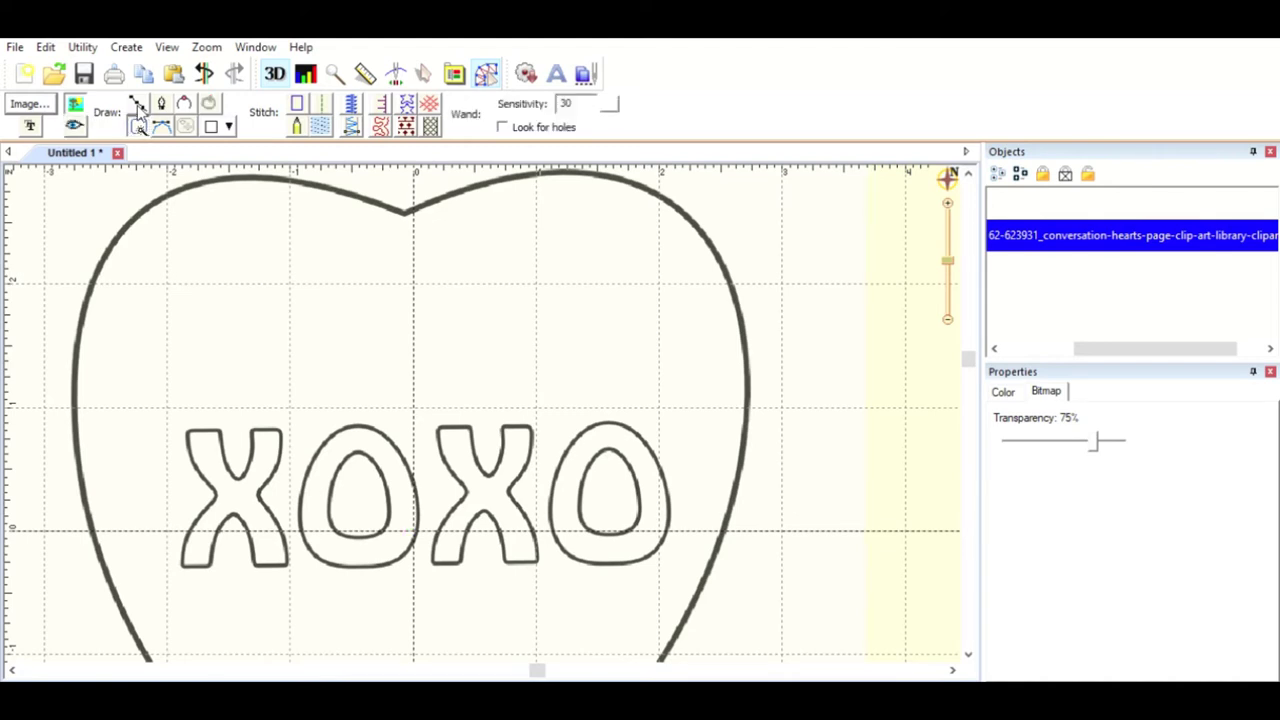
click(129, 219)
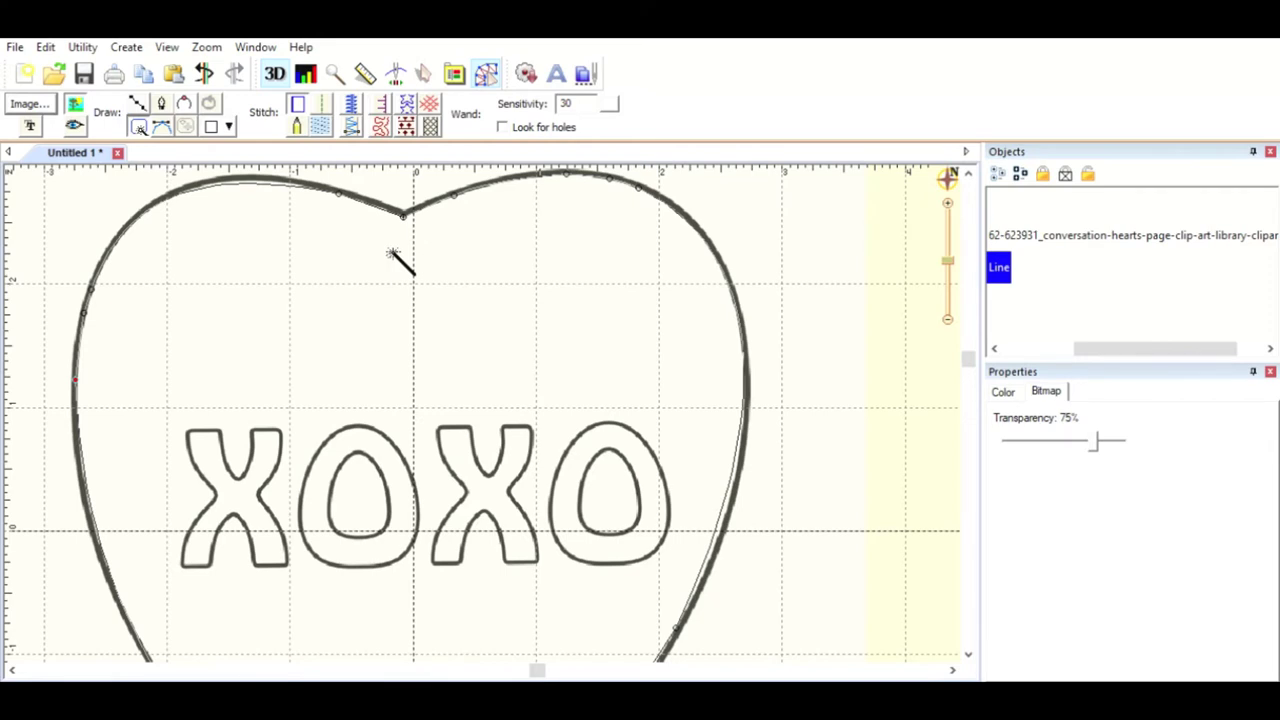
key(Escape)
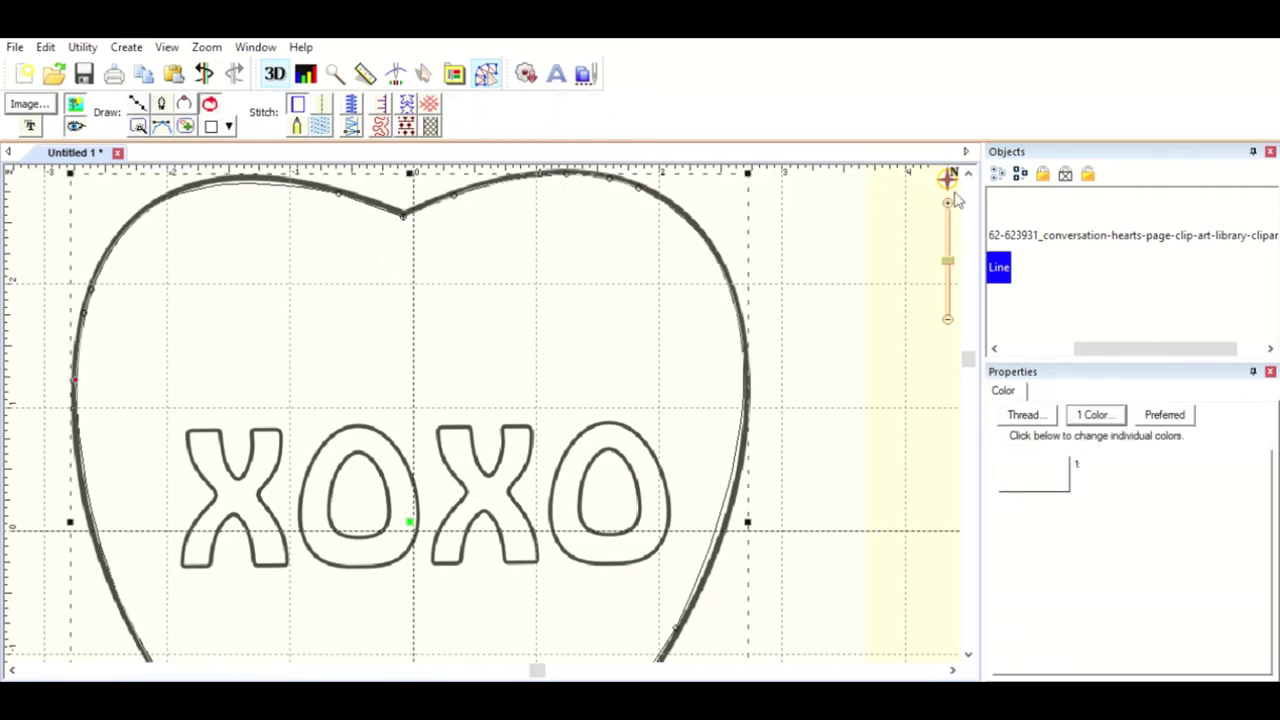
click(1015, 345)
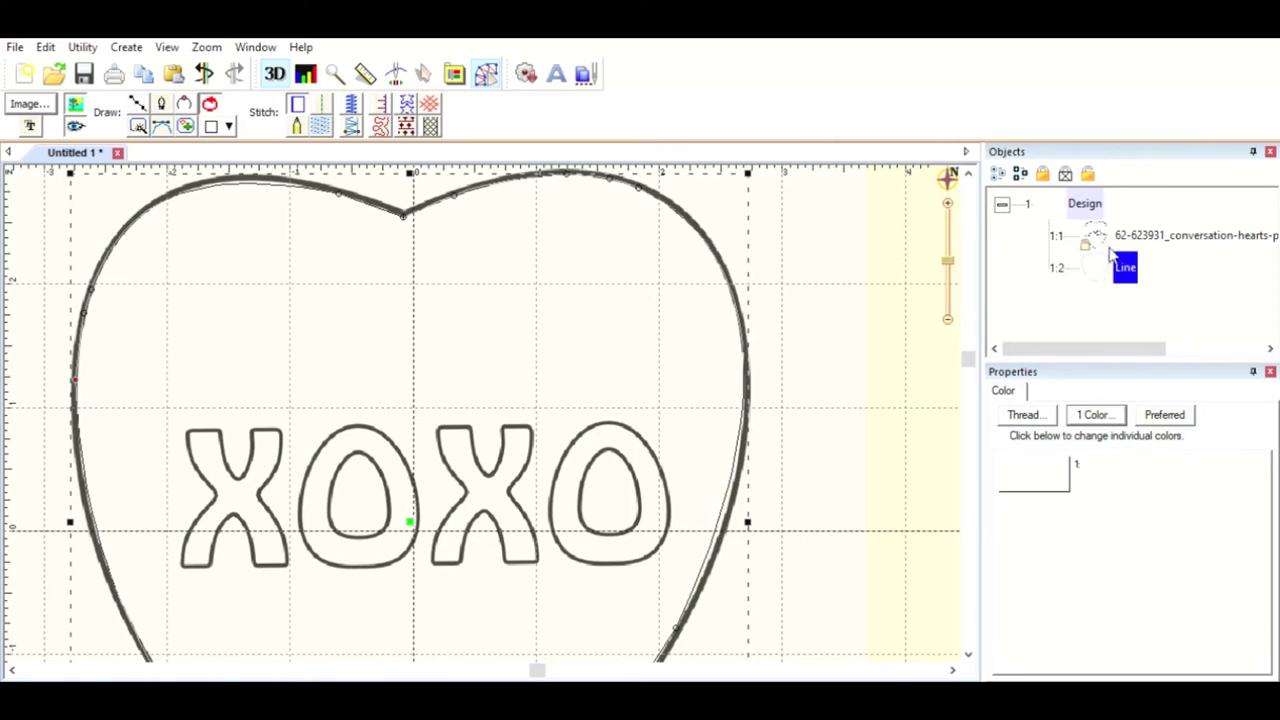
Step: Start a new line and trace the X's top edge, upper notch and right side
scroll(437, 608, up, 2)
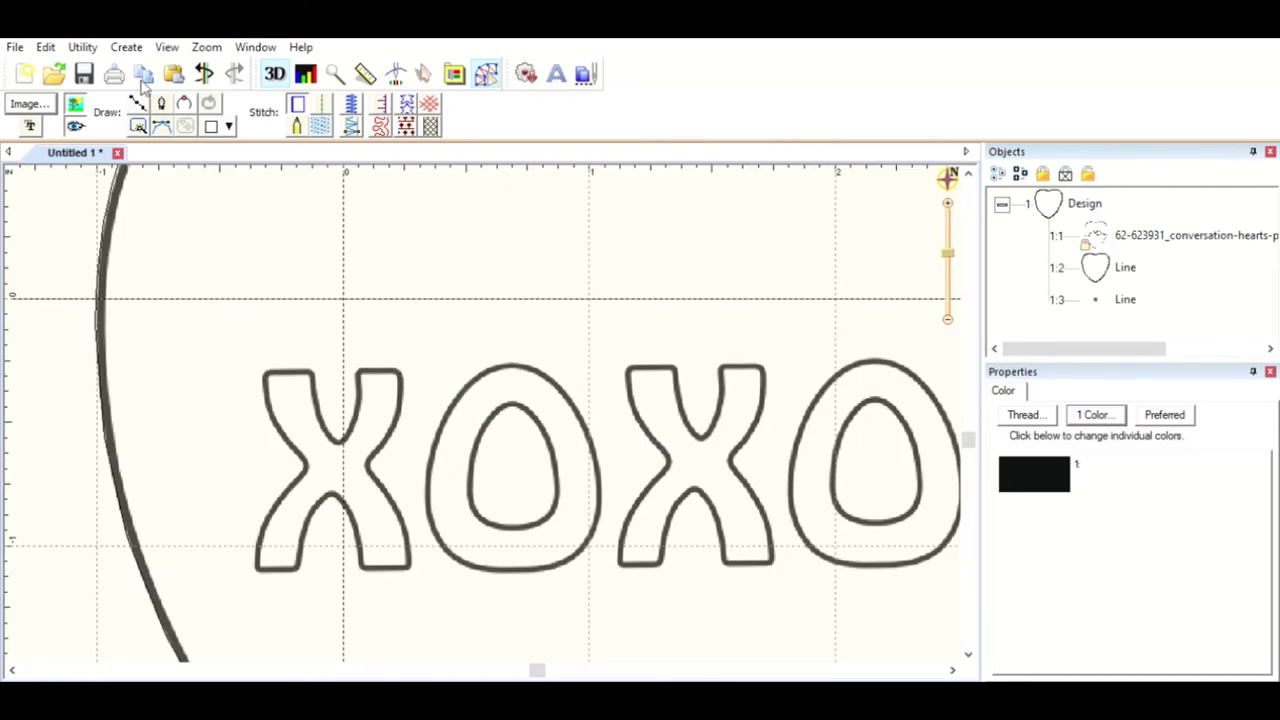
key(ctrl+v)
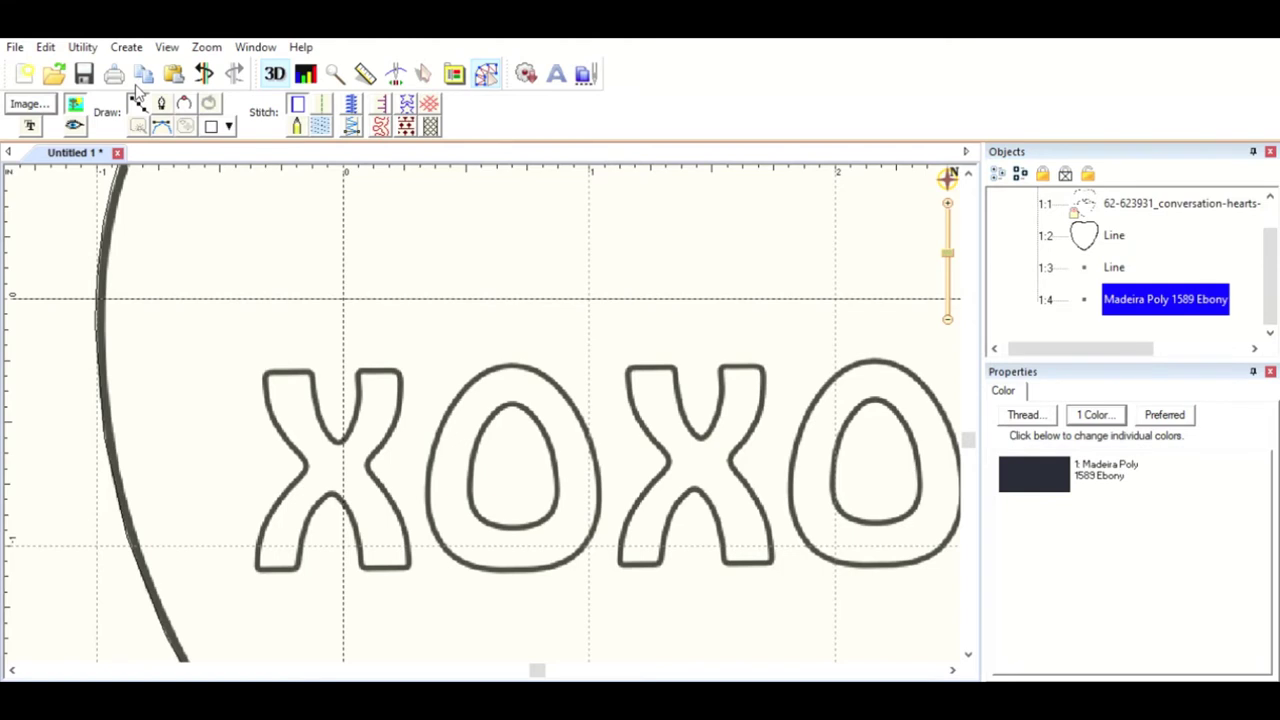
click(269, 368)
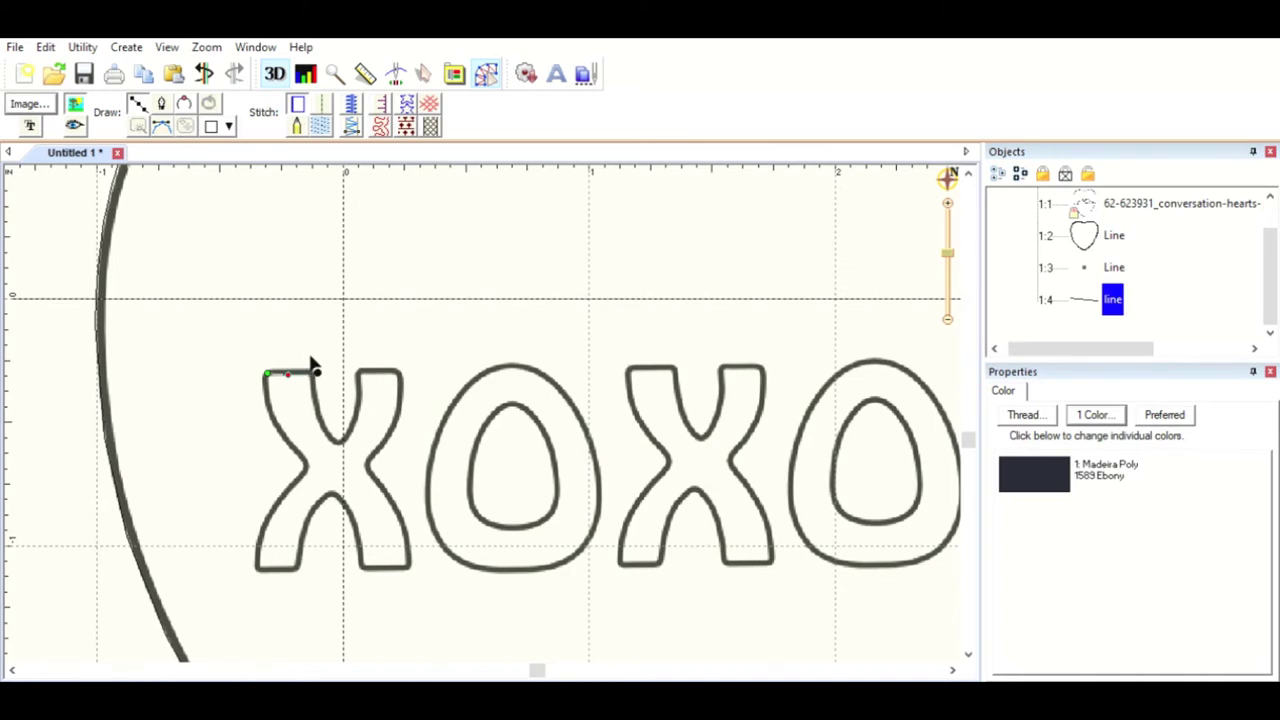
click(310, 362)
click(316, 391)
click(322, 412)
click(335, 428)
click(340, 438)
click(354, 427)
click(361, 404)
click(361, 370)
click(373, 366)
click(394, 367)
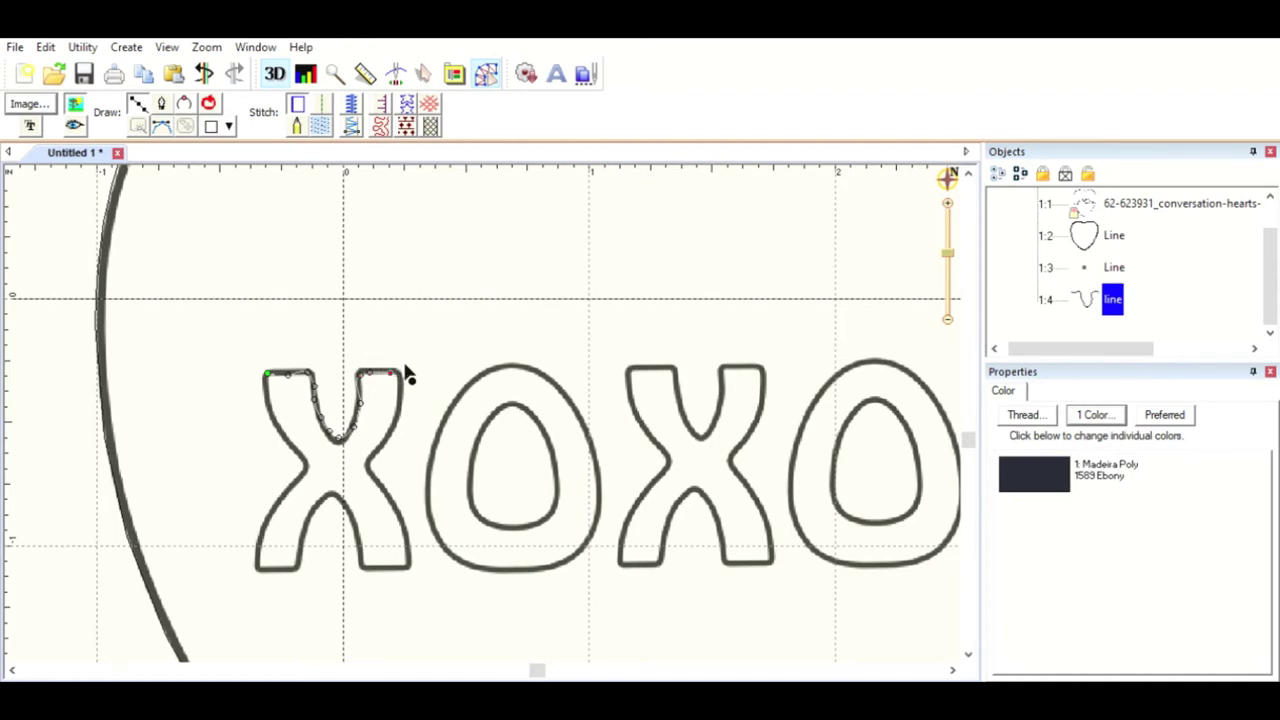
click(402, 380)
click(401, 405)
click(399, 414)
Step: Trace the X's waist, lower right leg and inner notch, then close the outline
click(371, 468)
click(393, 492)
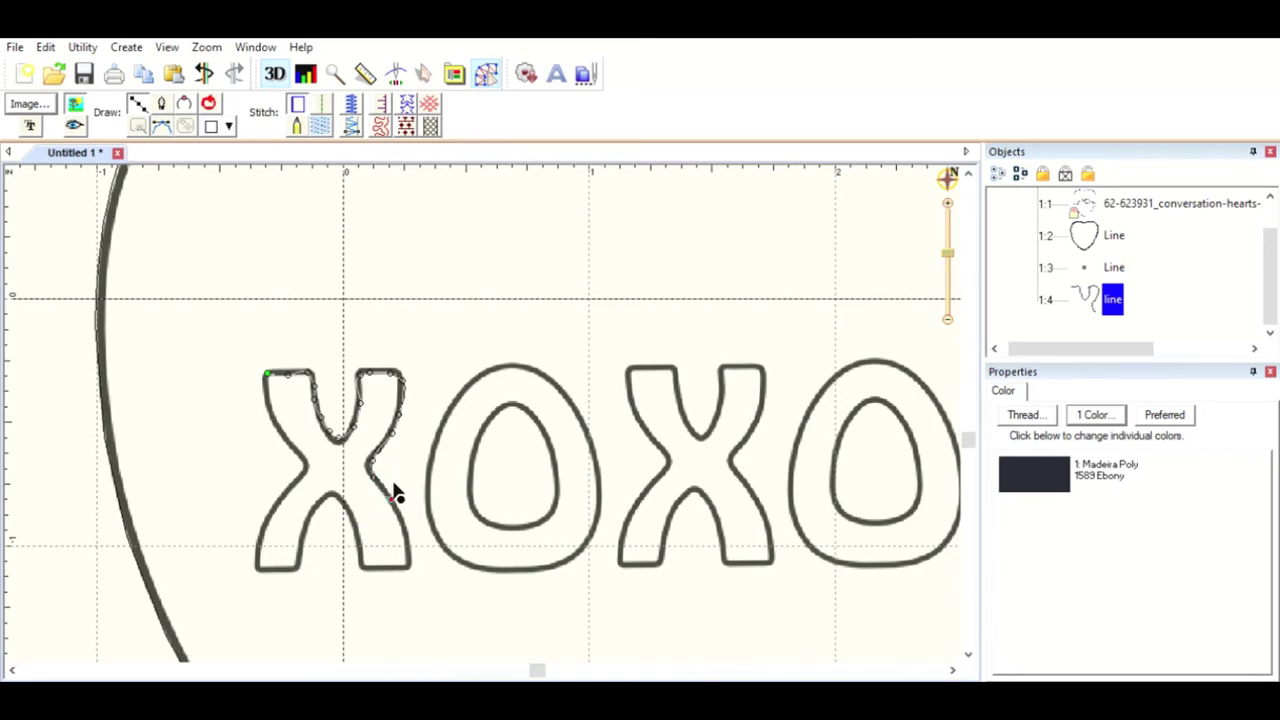
click(411, 545)
click(412, 565)
click(370, 566)
click(359, 546)
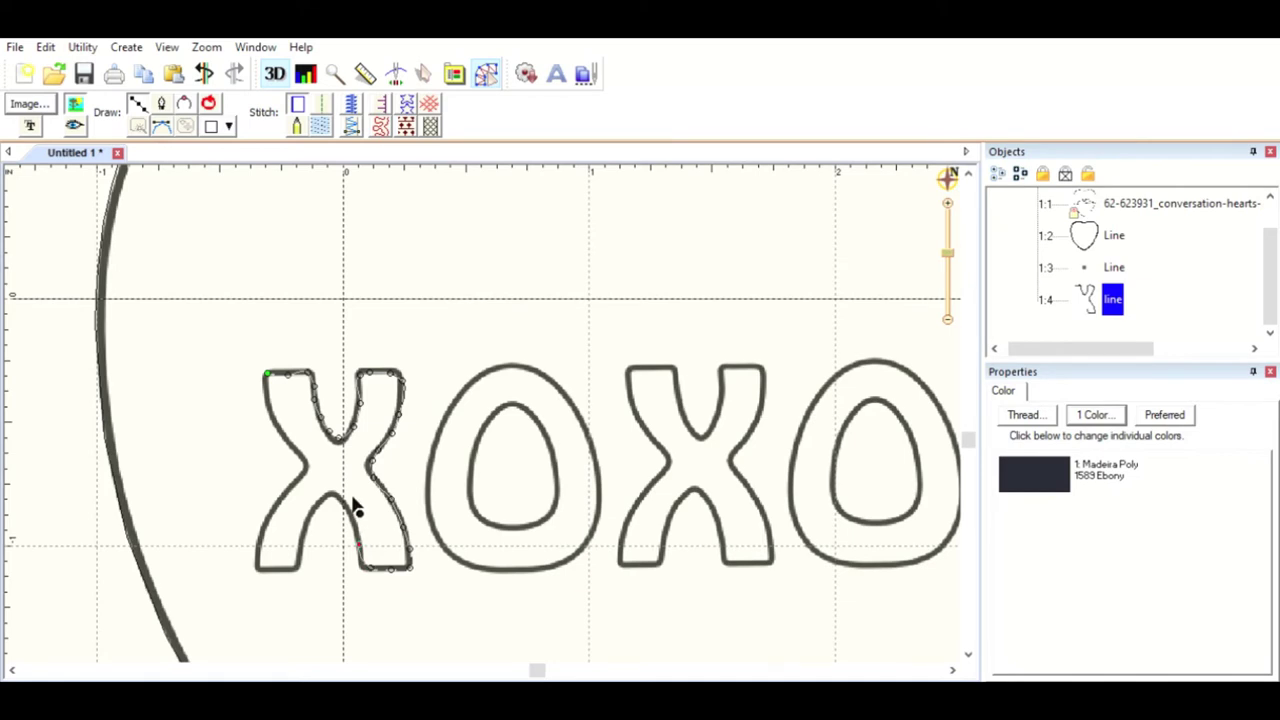
click(349, 512)
click(344, 492)
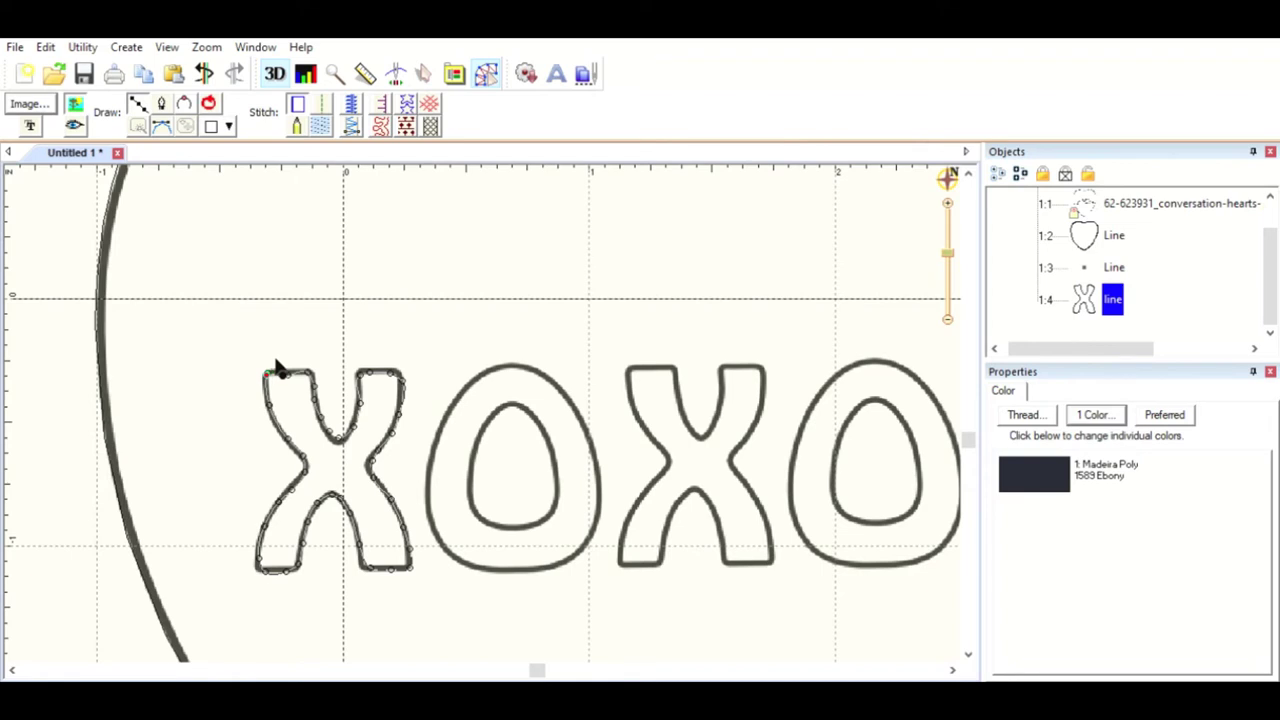
key(Escape)
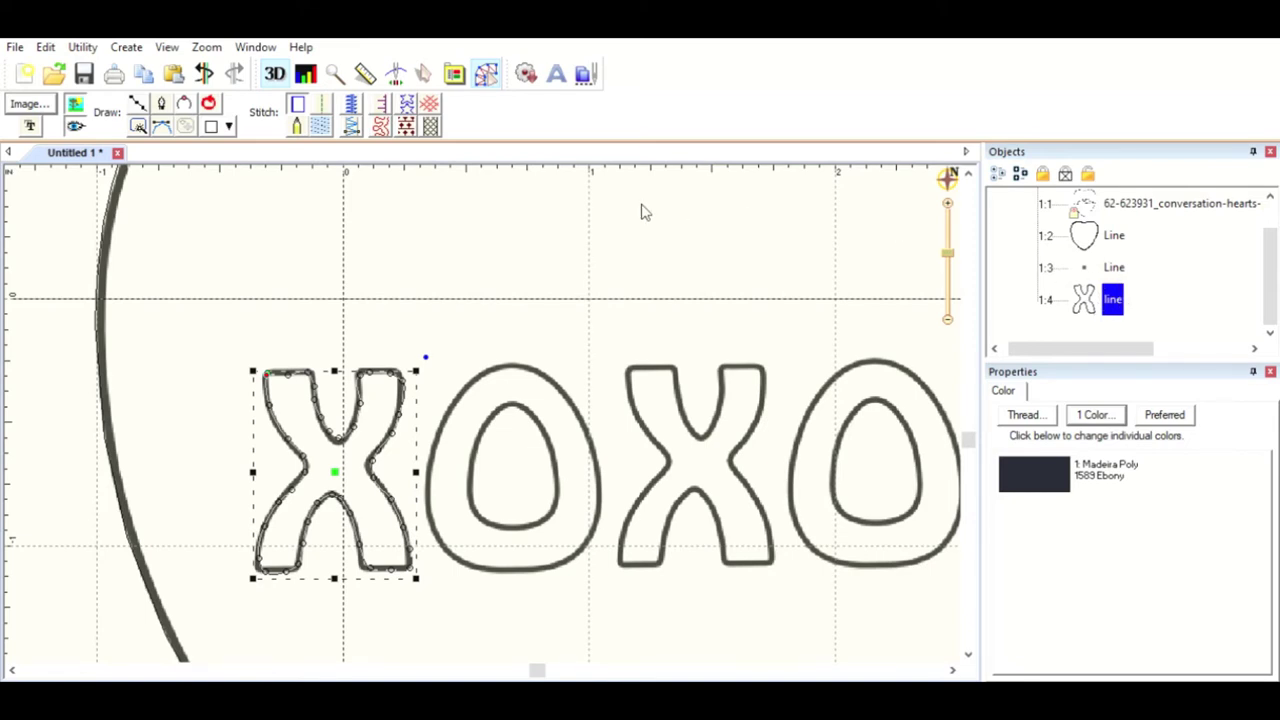
Step: Magic Wand-trace the first O and the second X into line objects
click(138, 122)
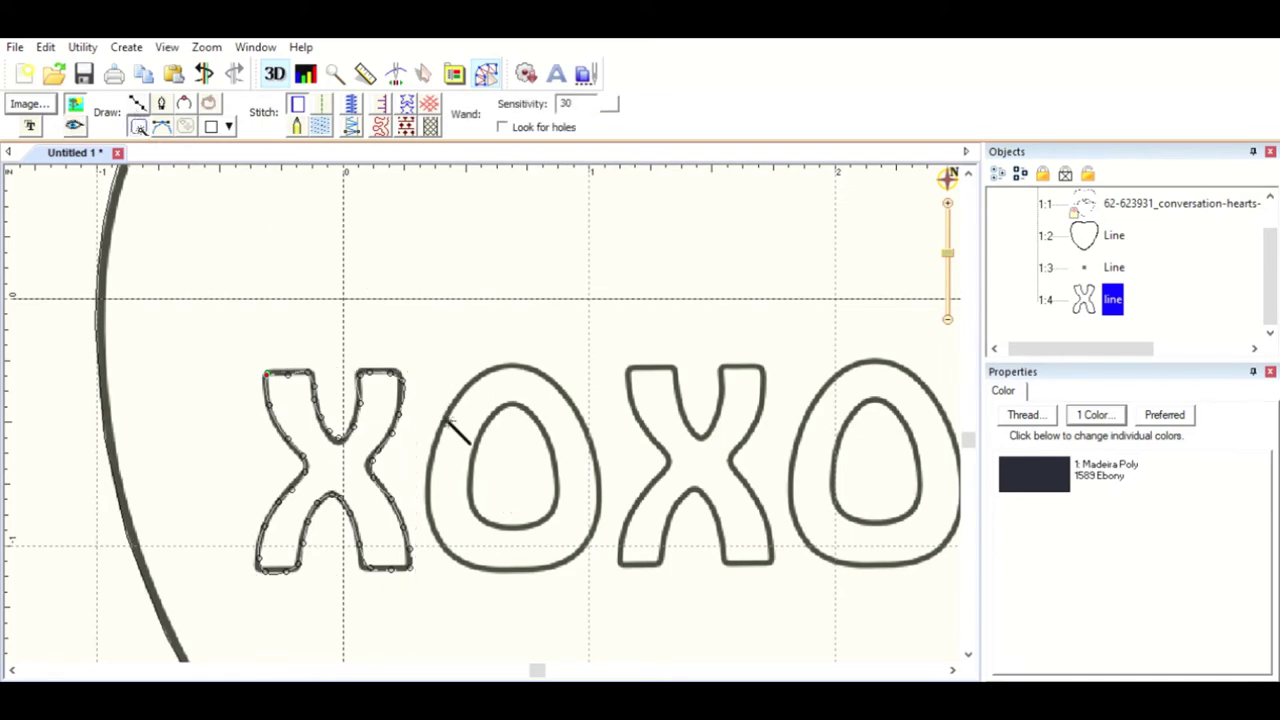
click(447, 420)
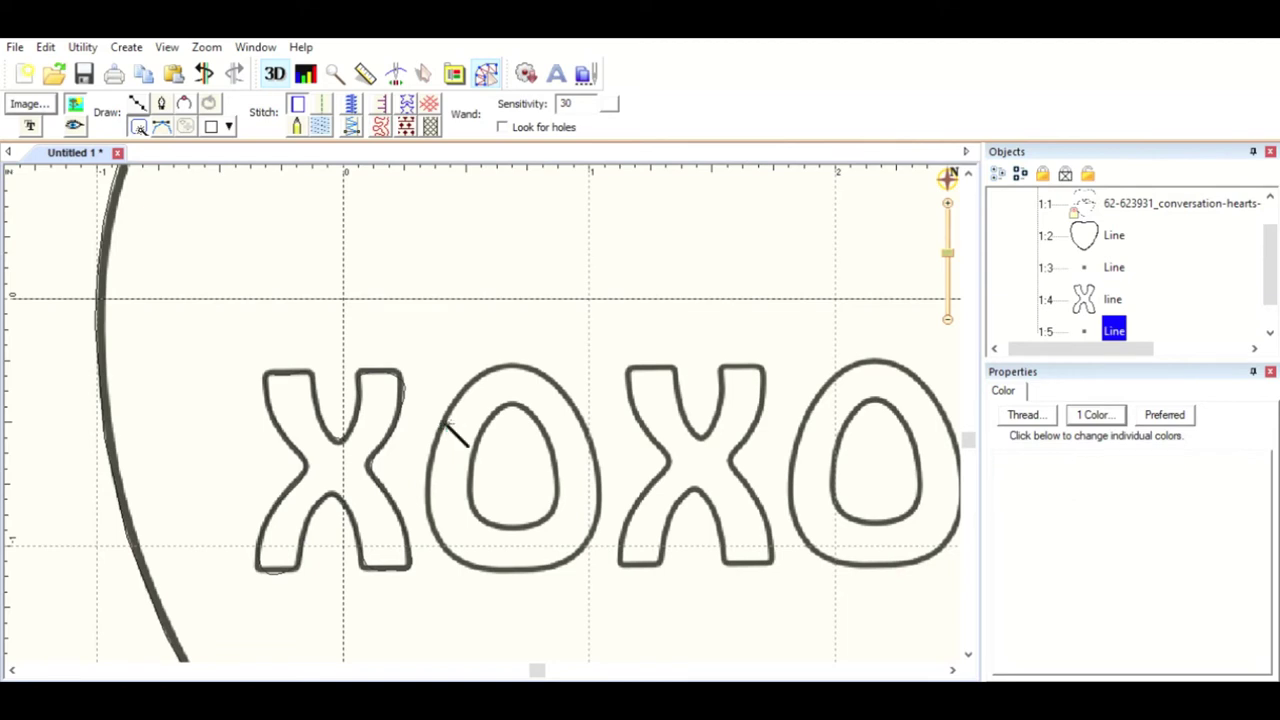
click(443, 418)
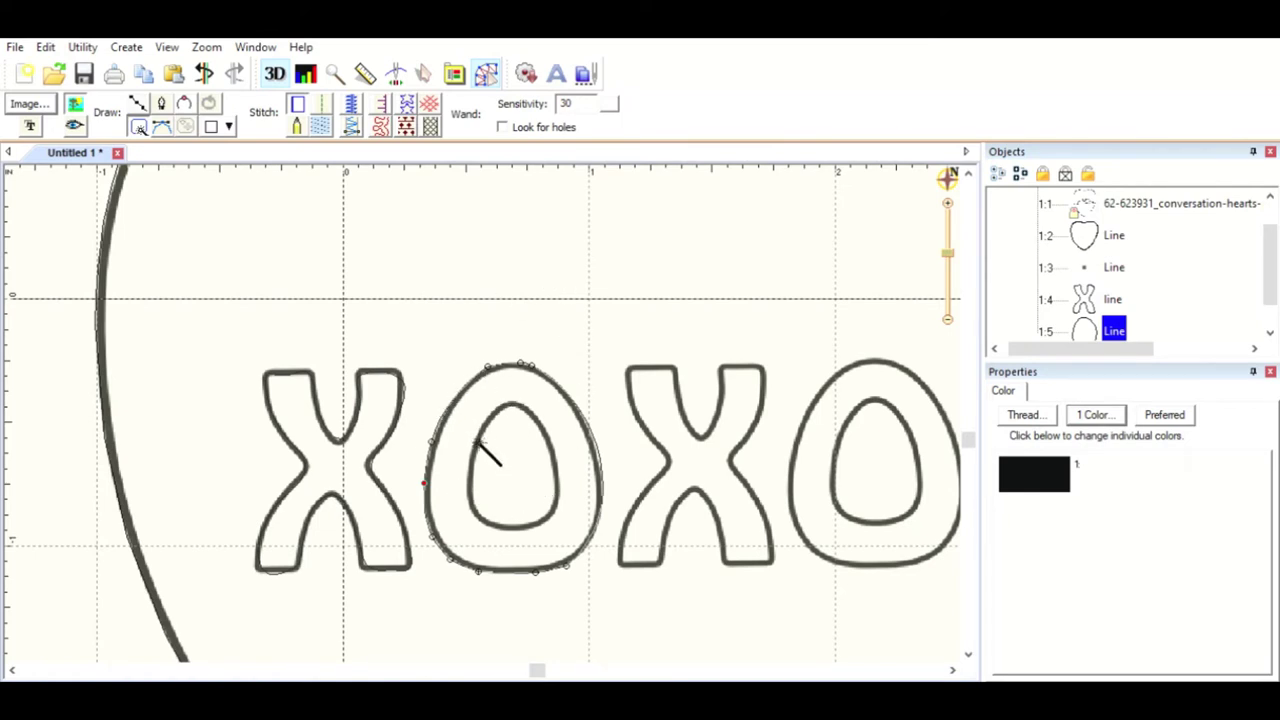
click(479, 445)
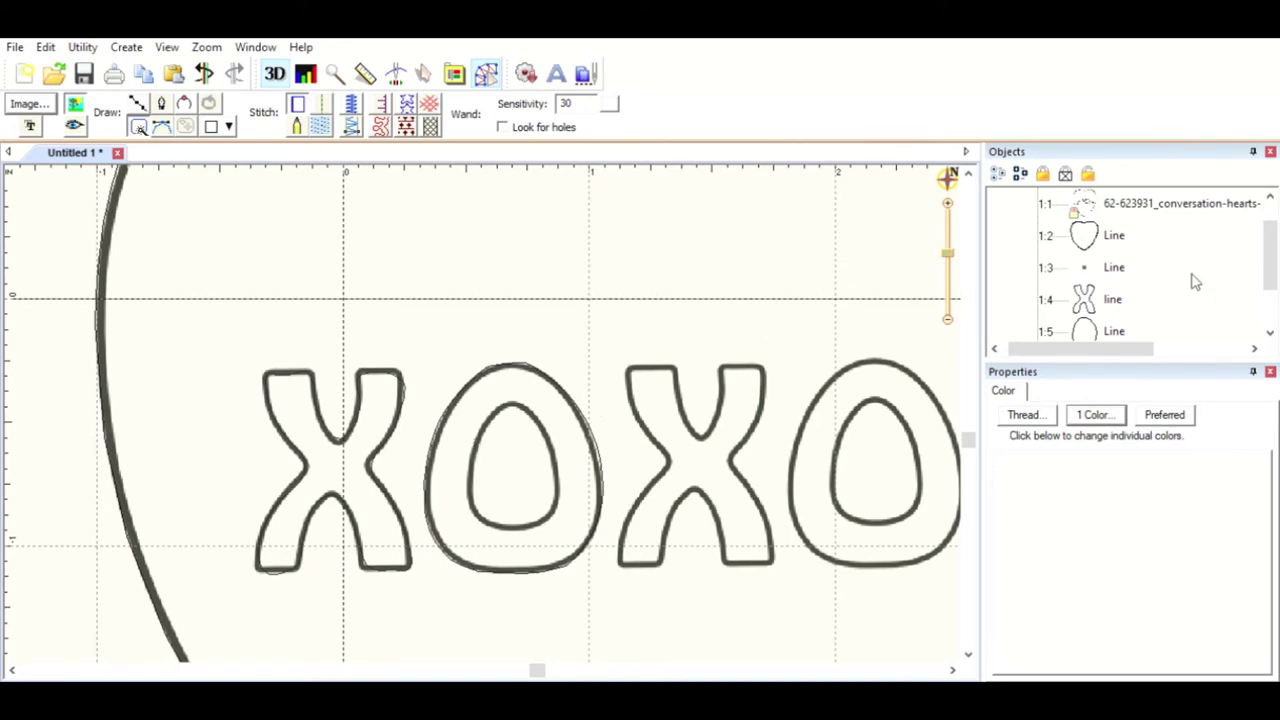
scroll(1268, 322, down, 2)
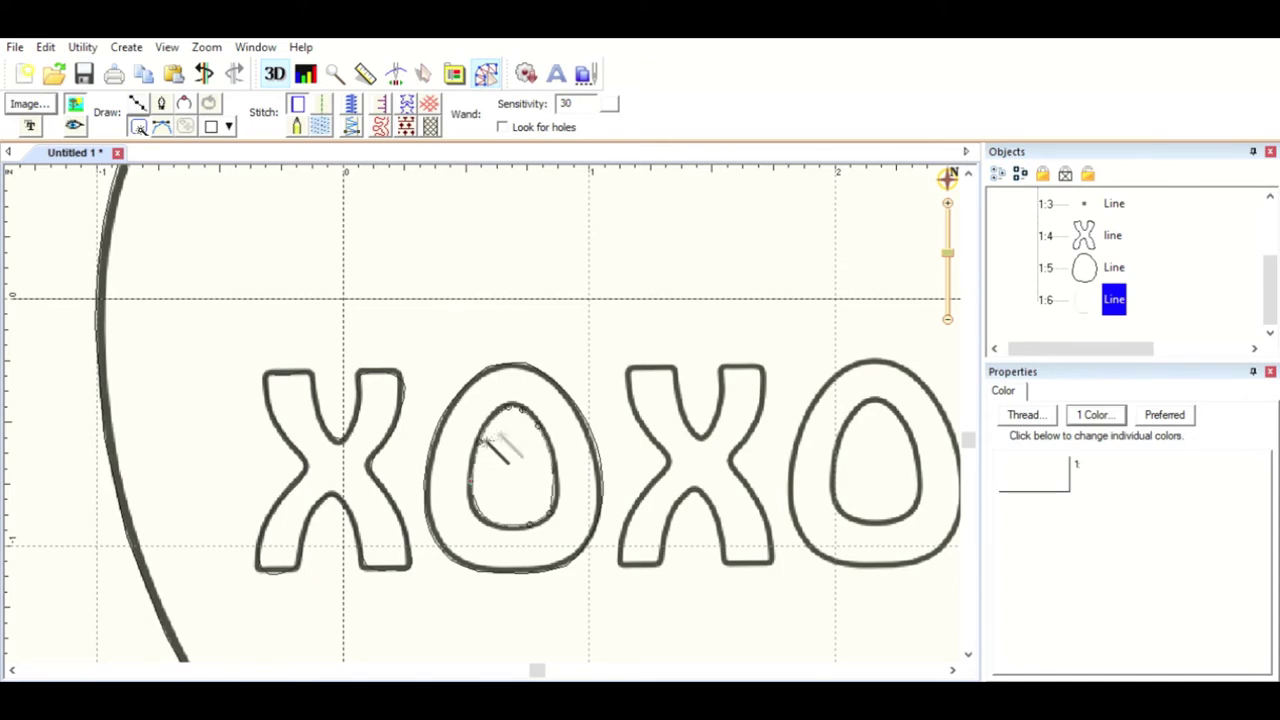
click(647, 410)
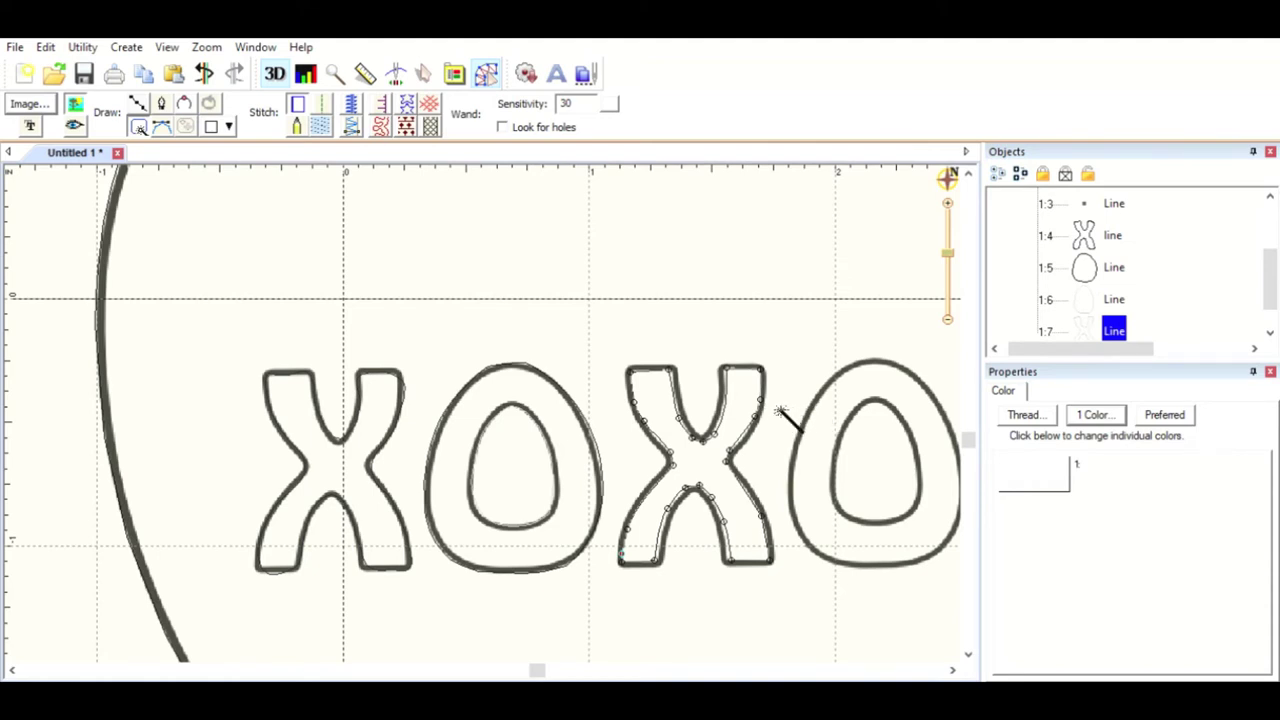
key(Escape)
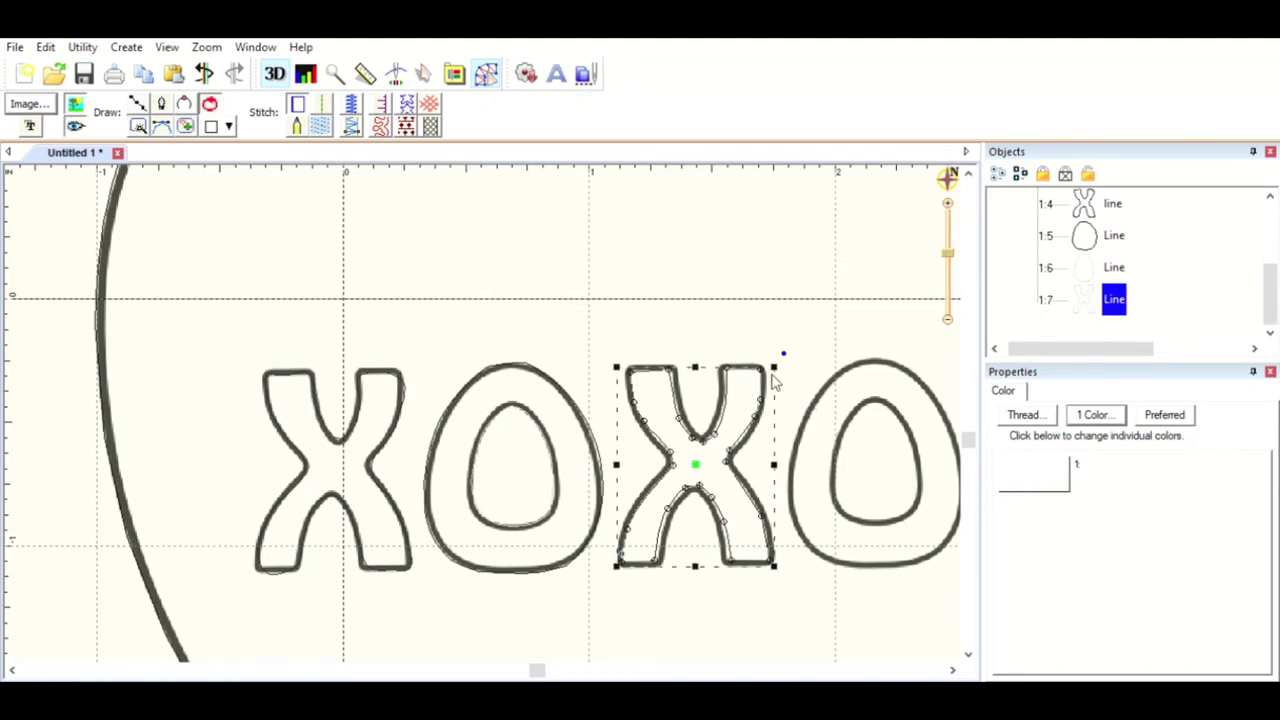
Step: Trace the last O's outer outline and its inner counter
click(138, 124)
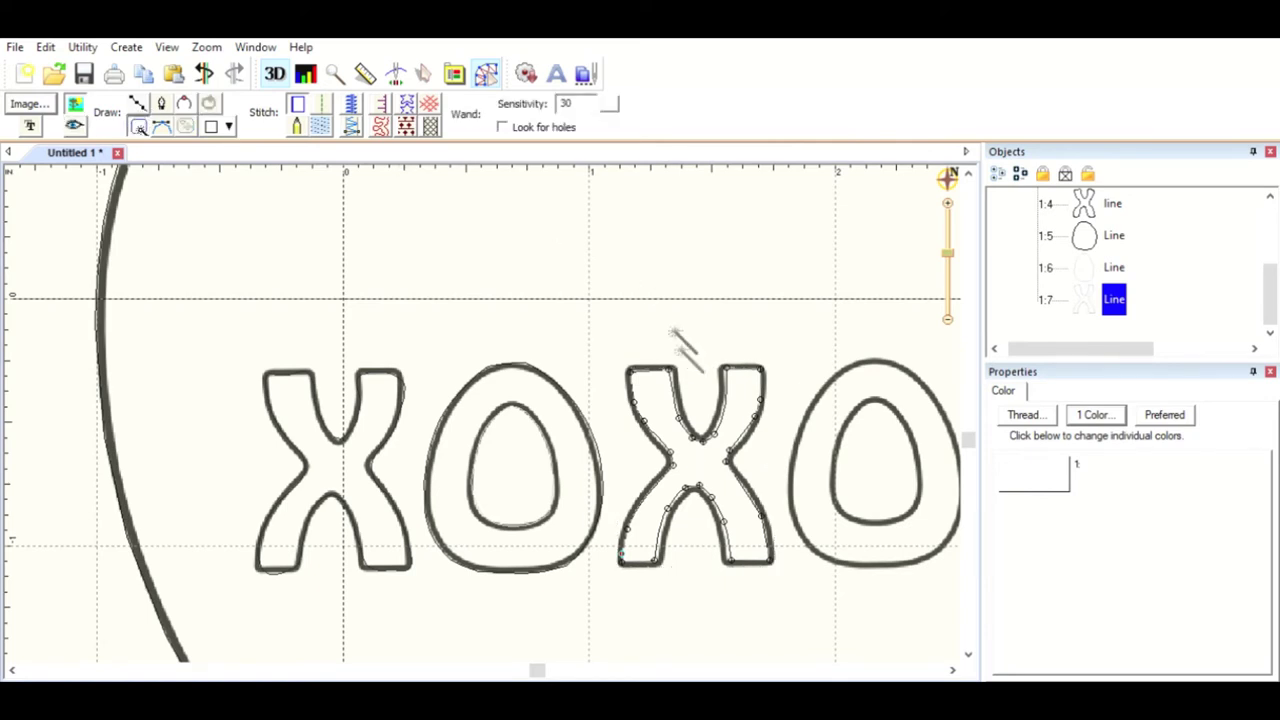
click(816, 404)
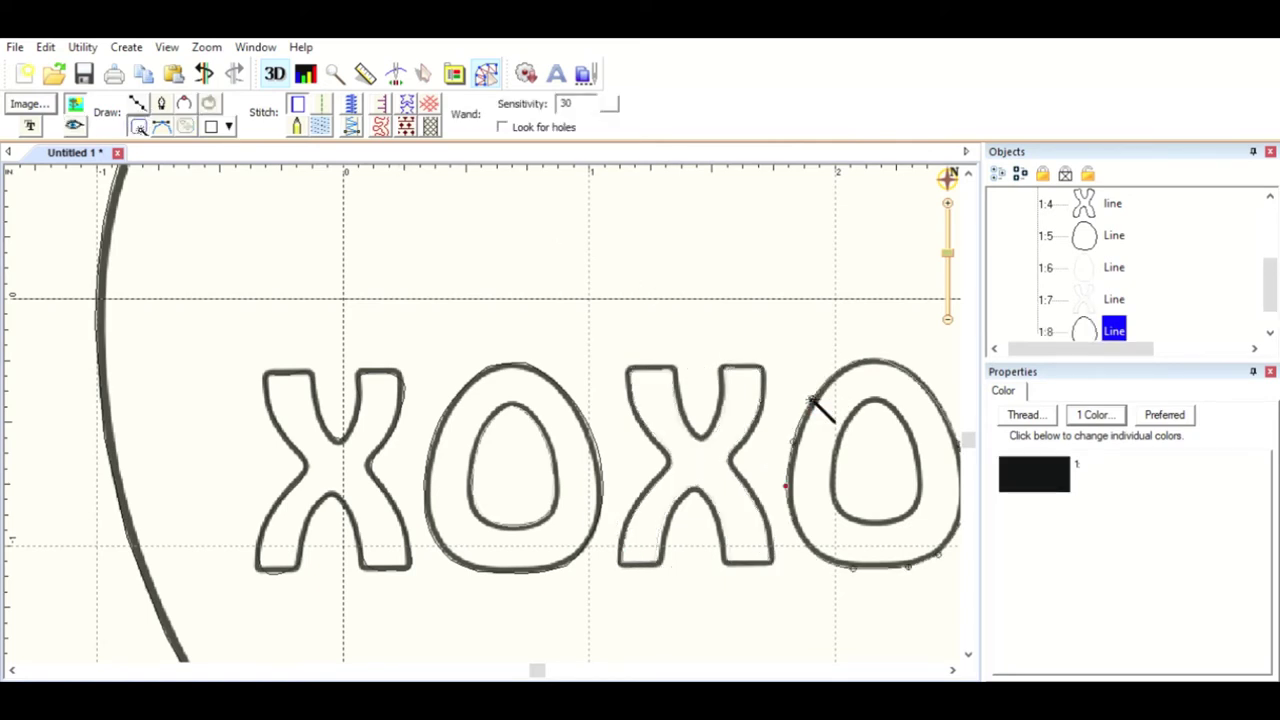
key(Escape)
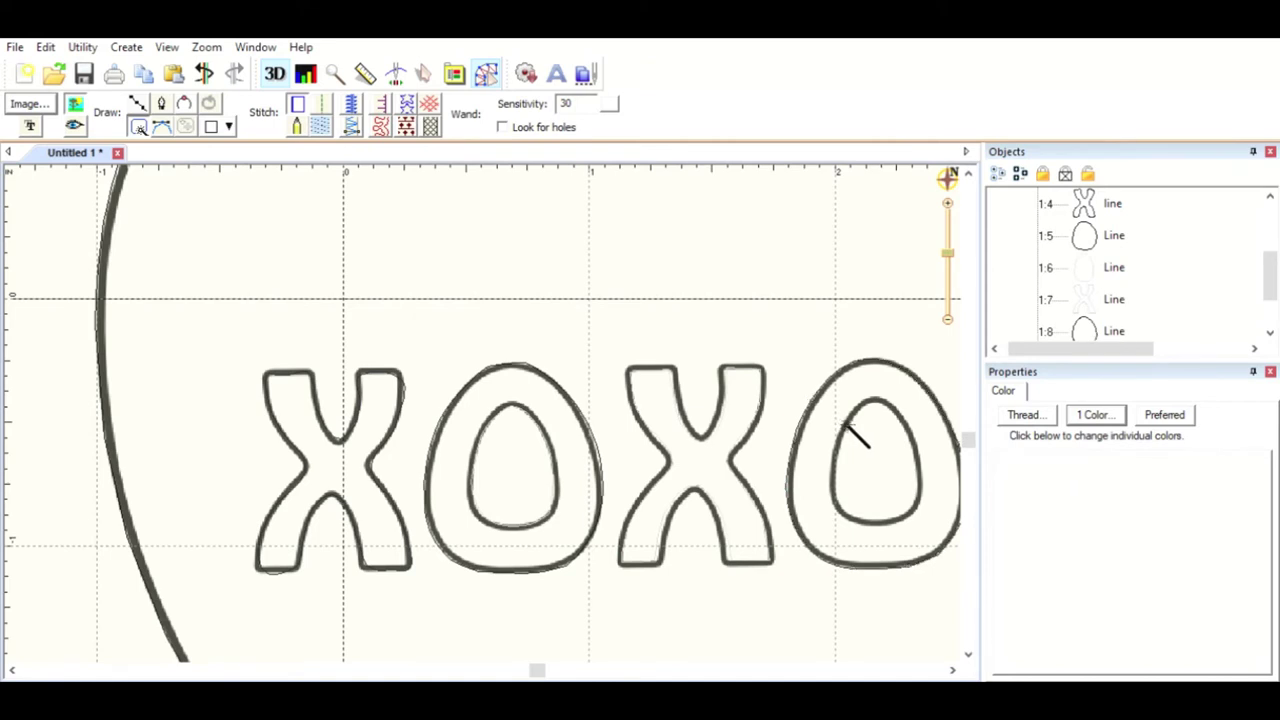
click(851, 428)
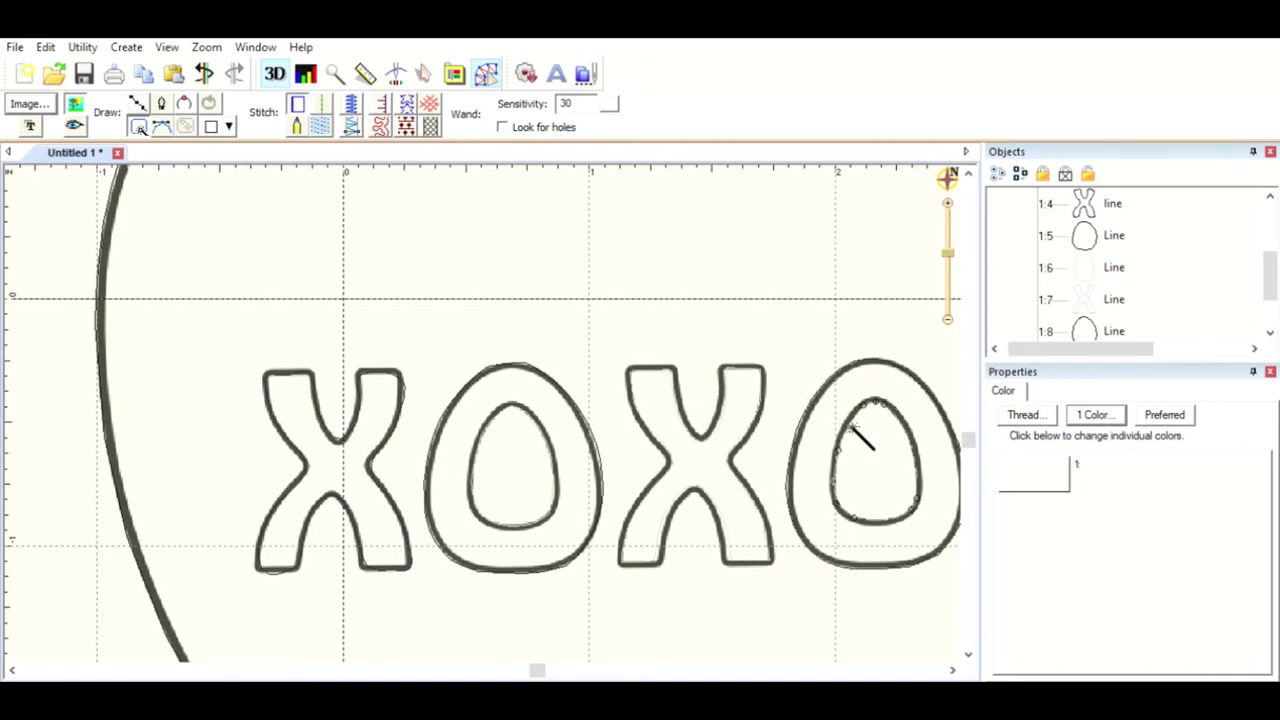
click(1270, 322)
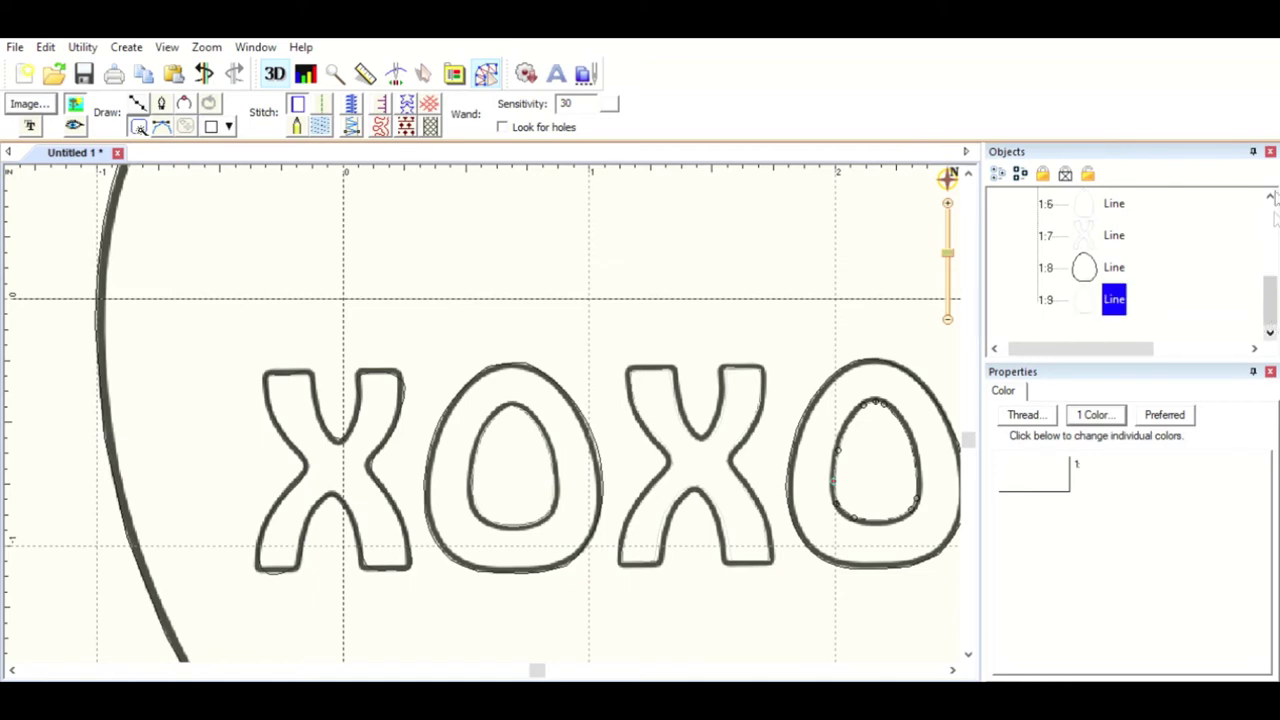
scroll(1272, 200, up, 3)
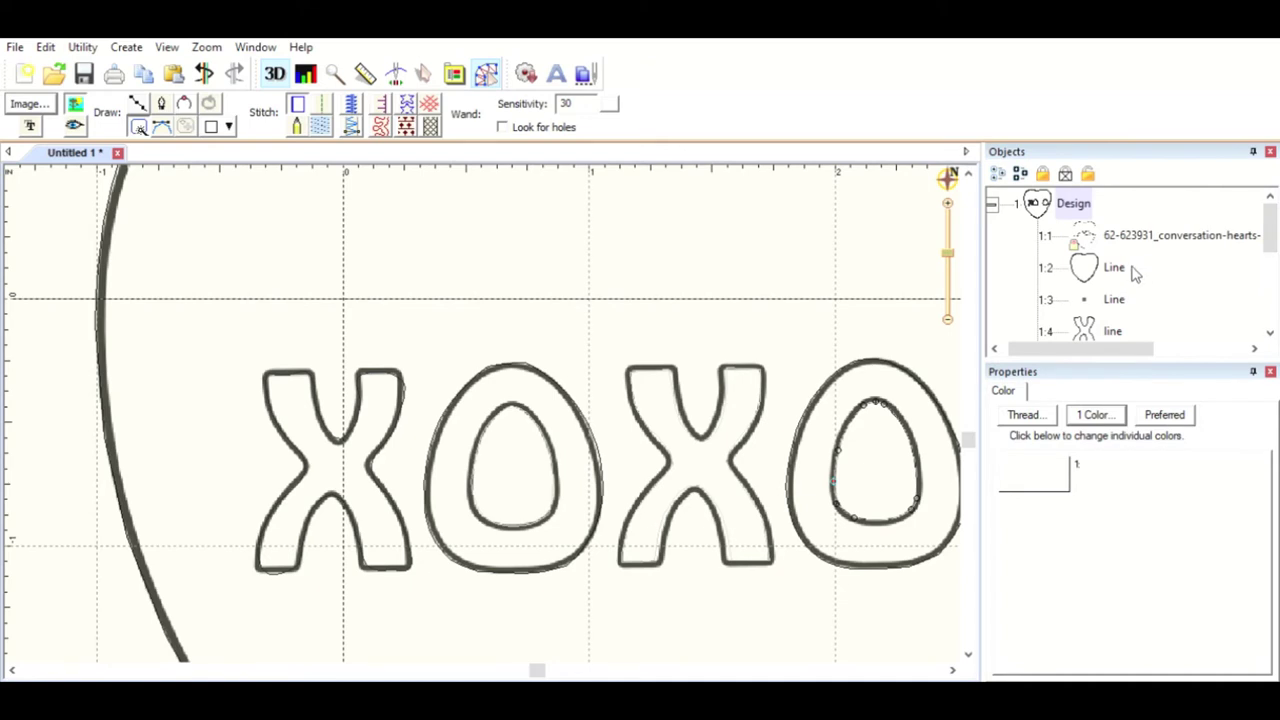
Step: Finish the inner O trace and check the O outlines in the Objects list
key(Escape)
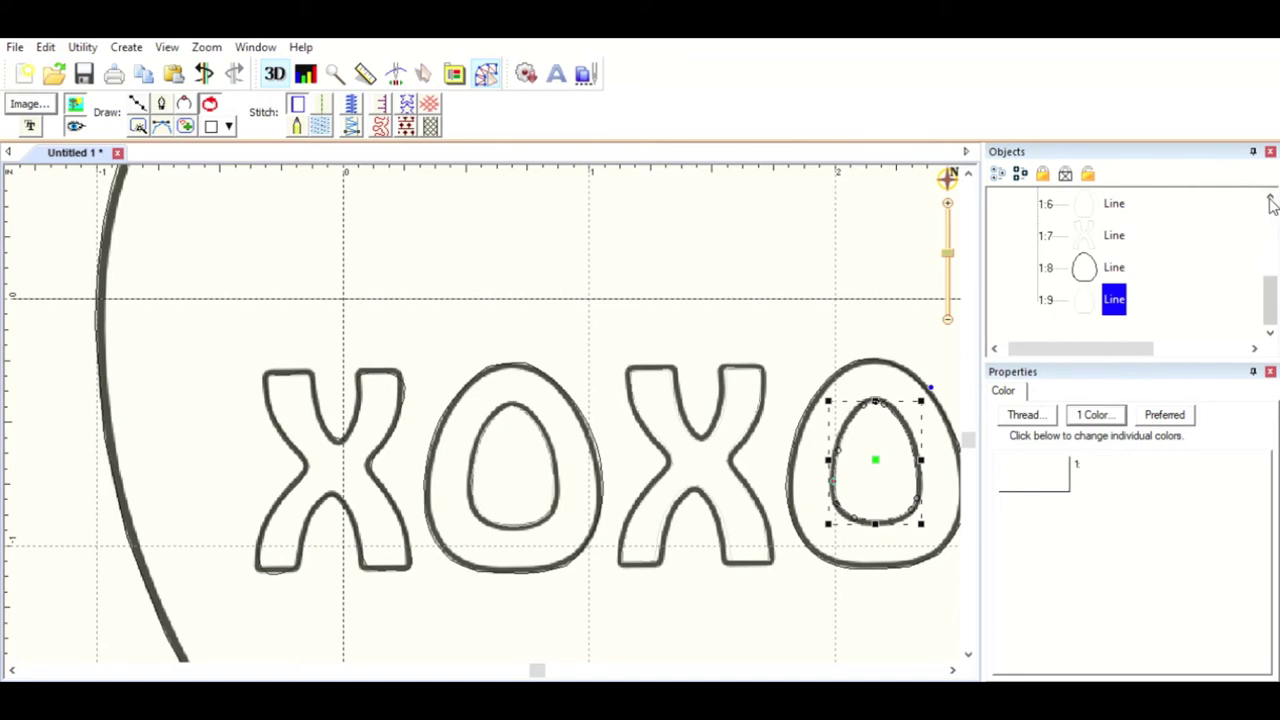
shift+click(1268, 266)
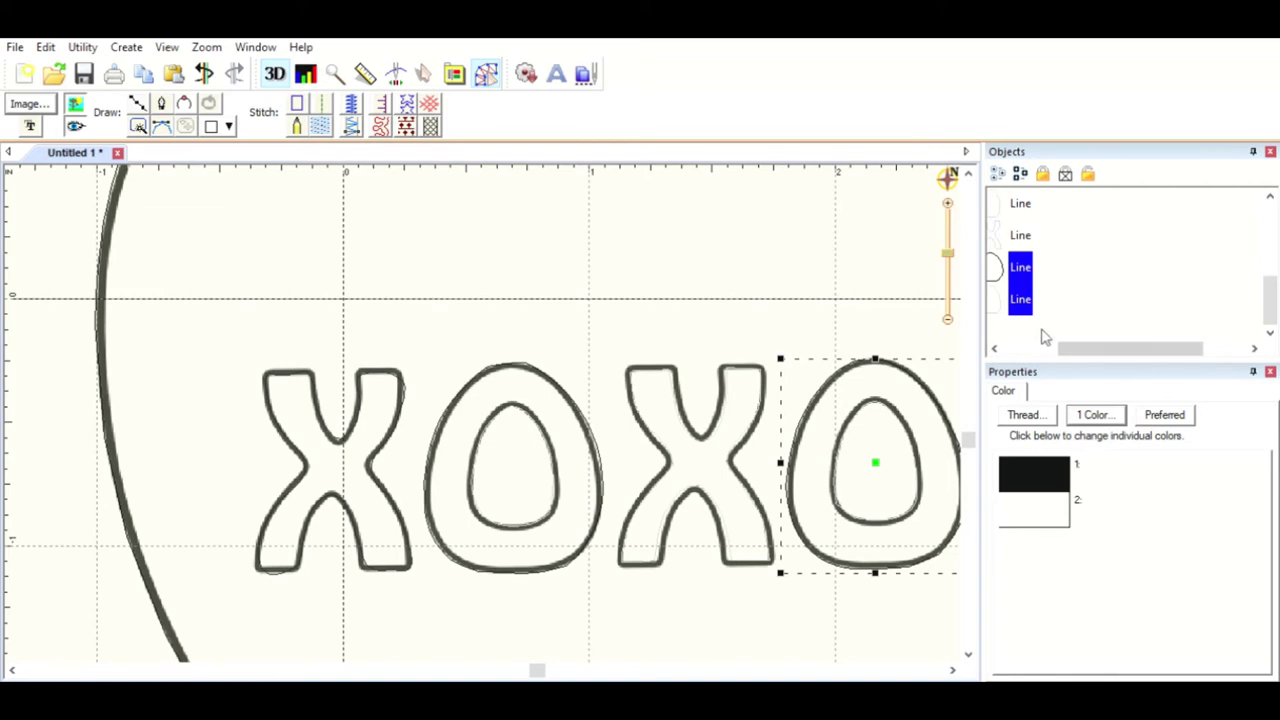
drag(1045, 347, 1030, 342)
click(1117, 263)
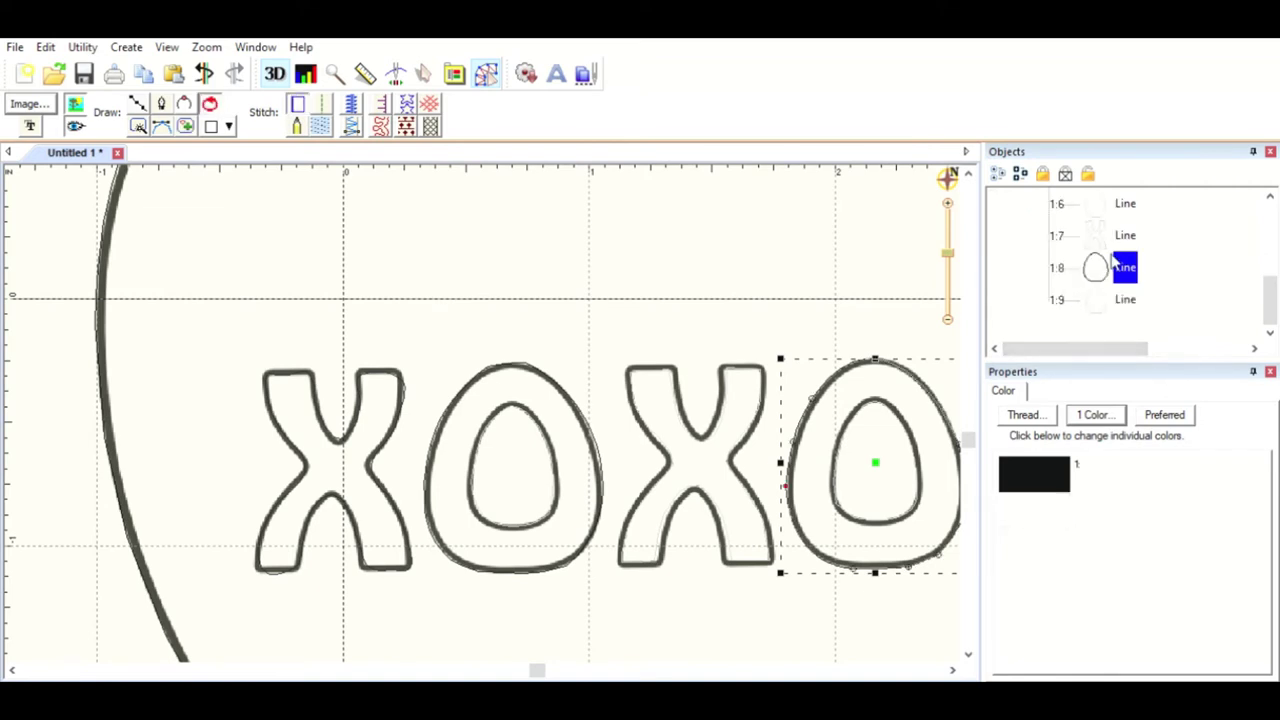
click(1270, 195)
click(1270, 195)
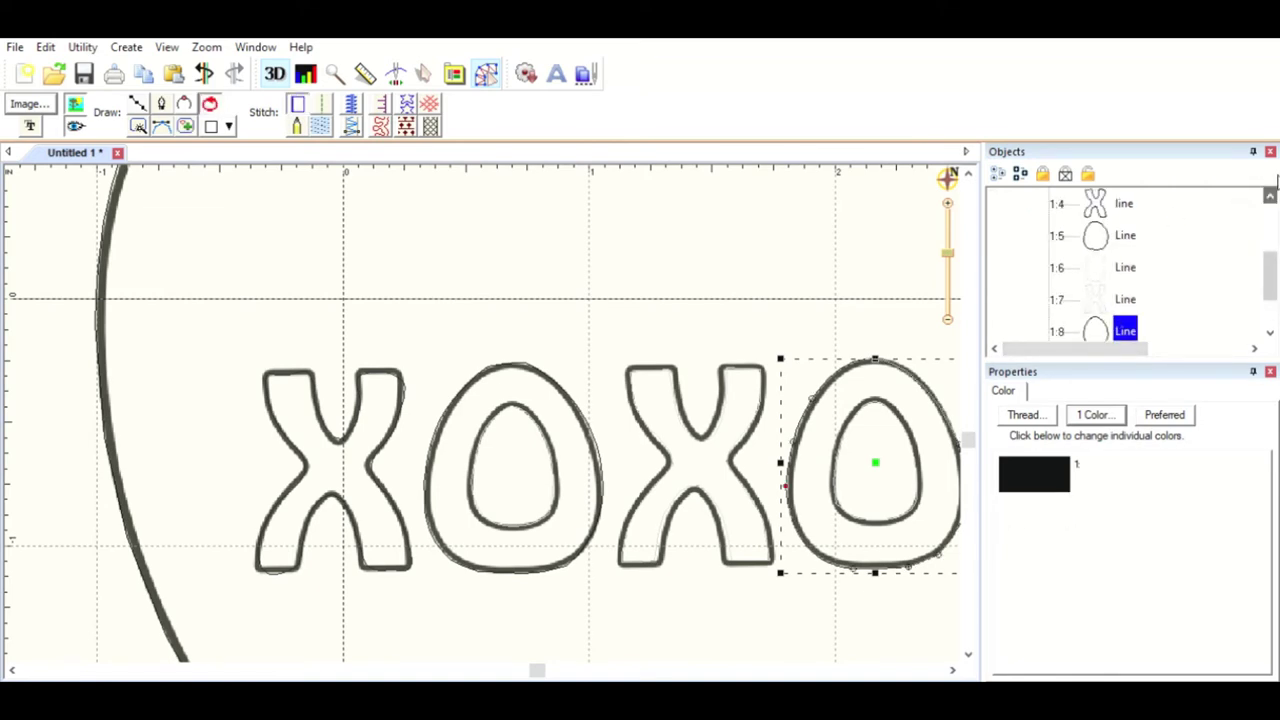
click(1272, 193)
click(1272, 193)
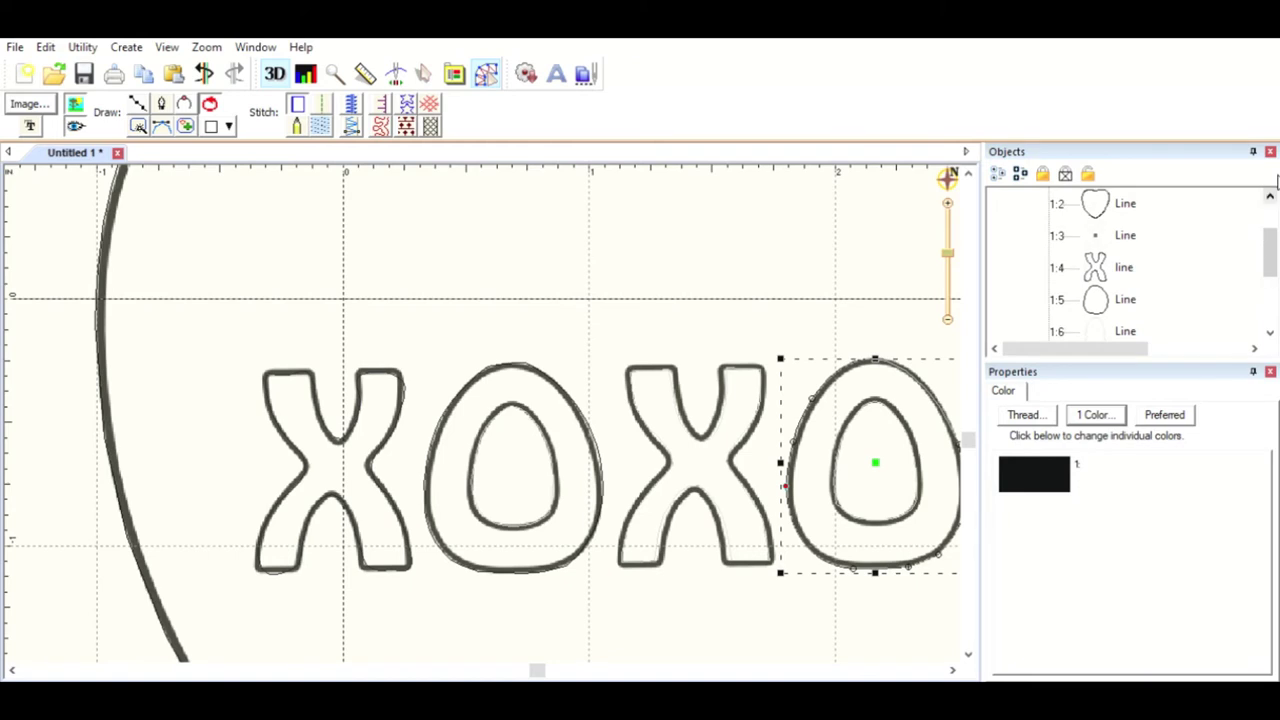
Step: Select the stray dot object 1:3 and delete it
click(1136, 221)
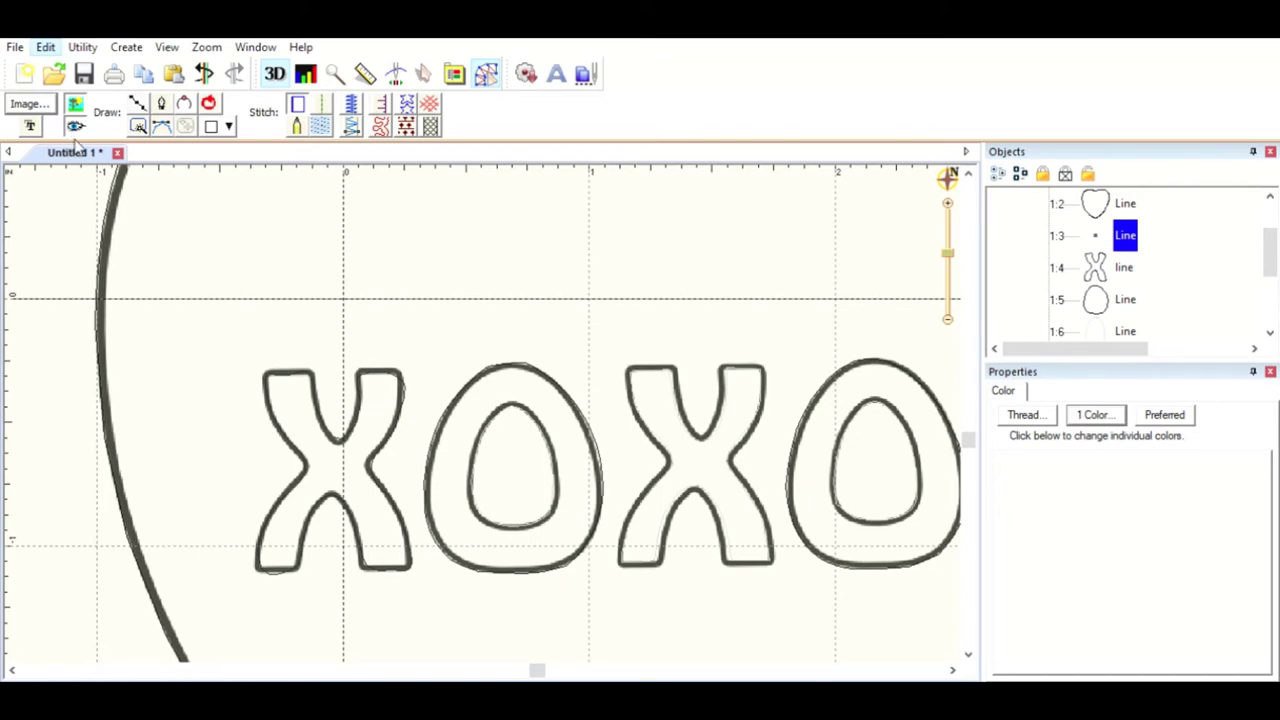
key(Delete)
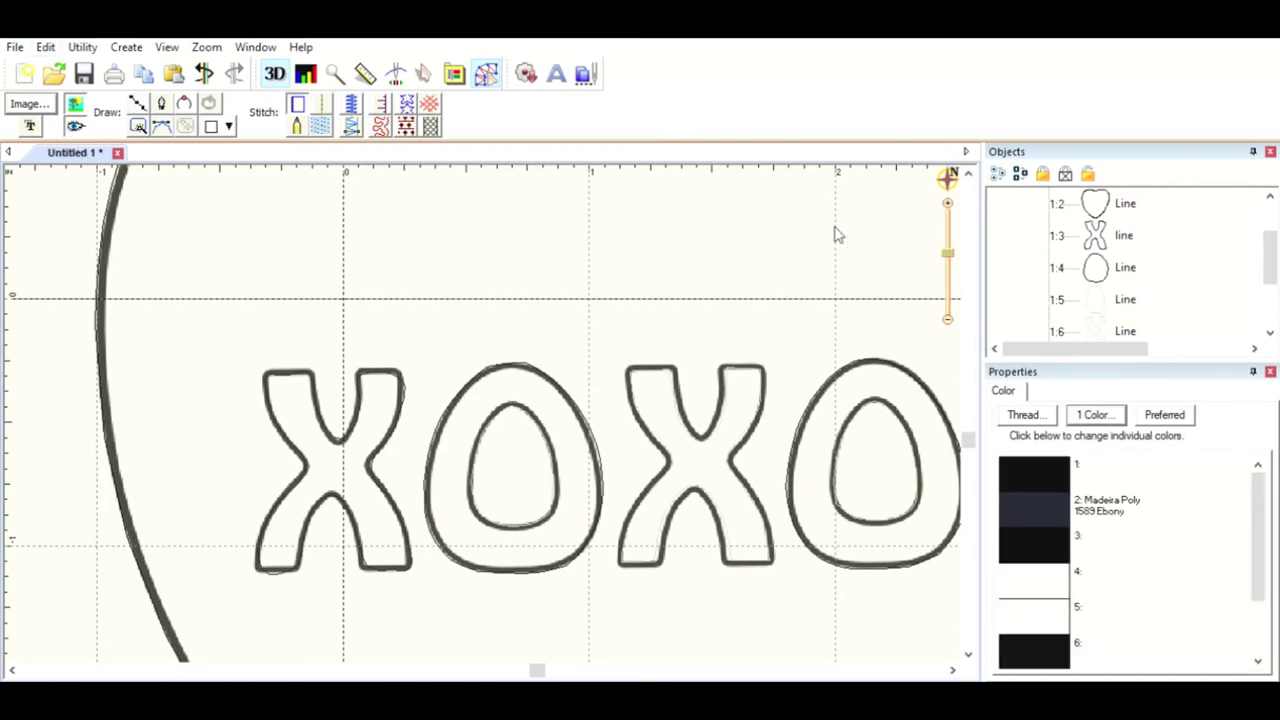
click(1270, 210)
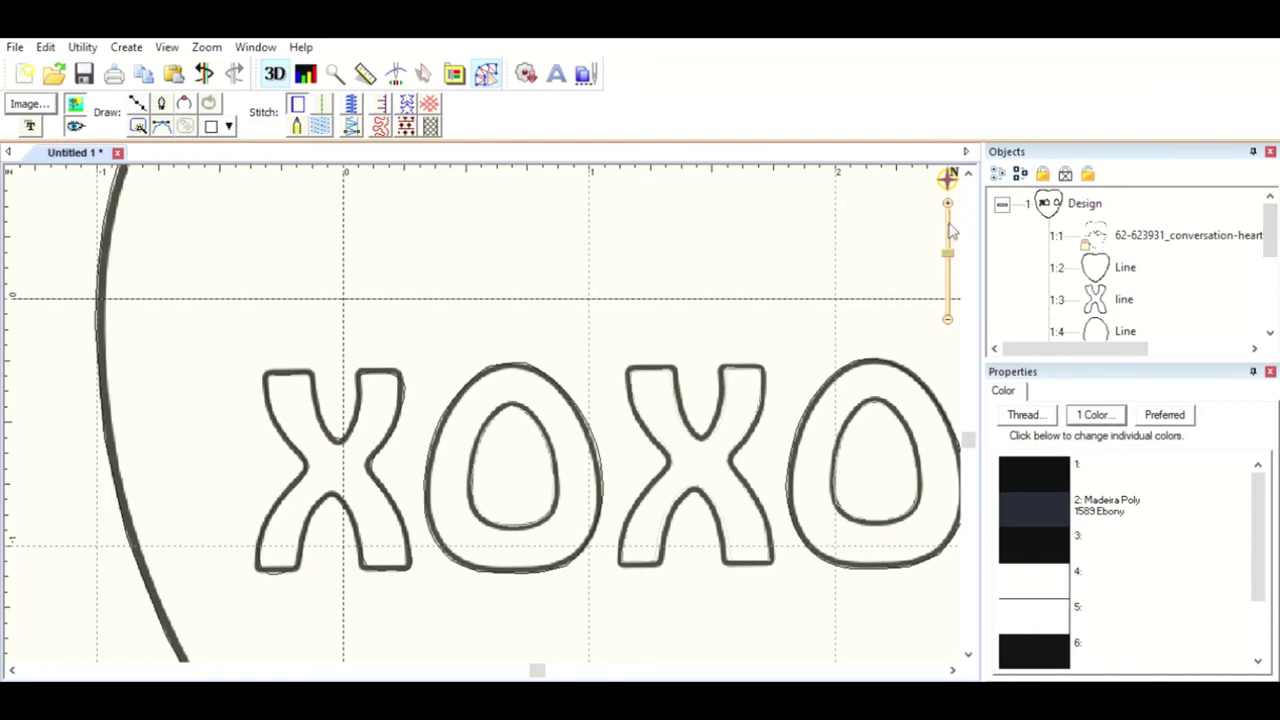
Step: Convert the heart outline into a satin border, testing widths of 1.0 and 6.0 mm
scroll(951, 240, down, 3)
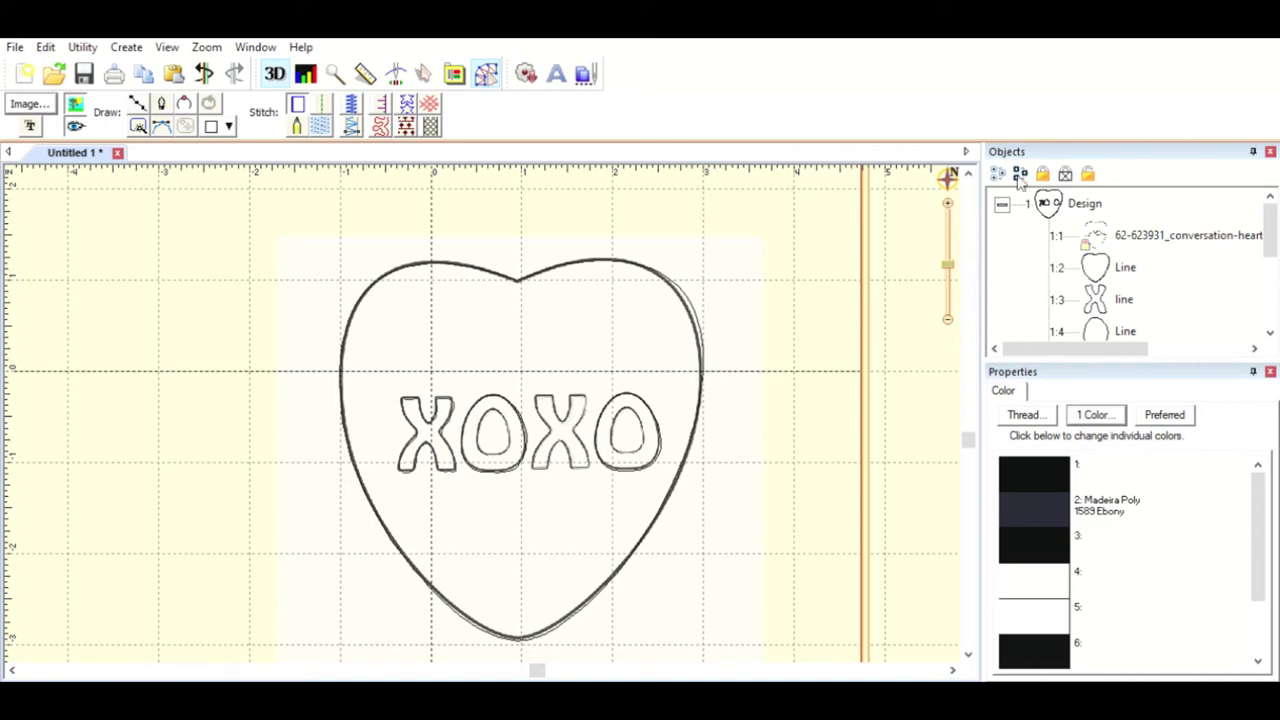
click(1122, 260)
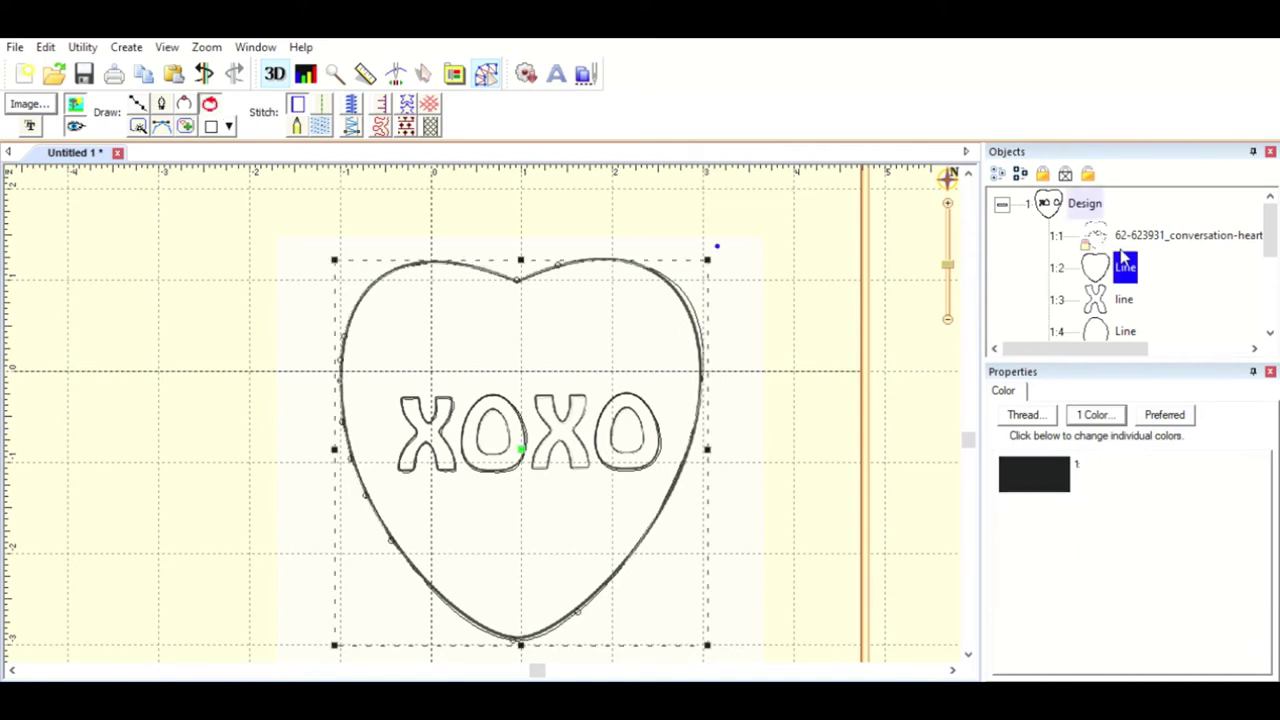
click(351, 94)
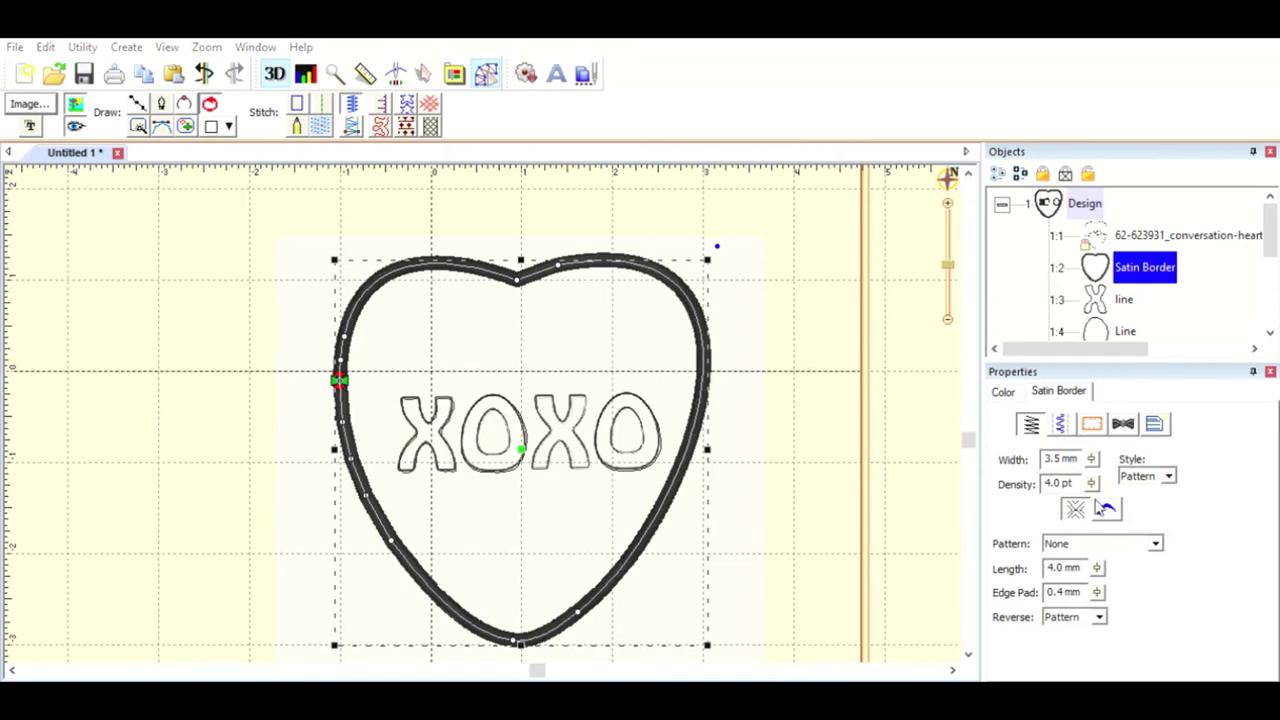
click(1105, 508)
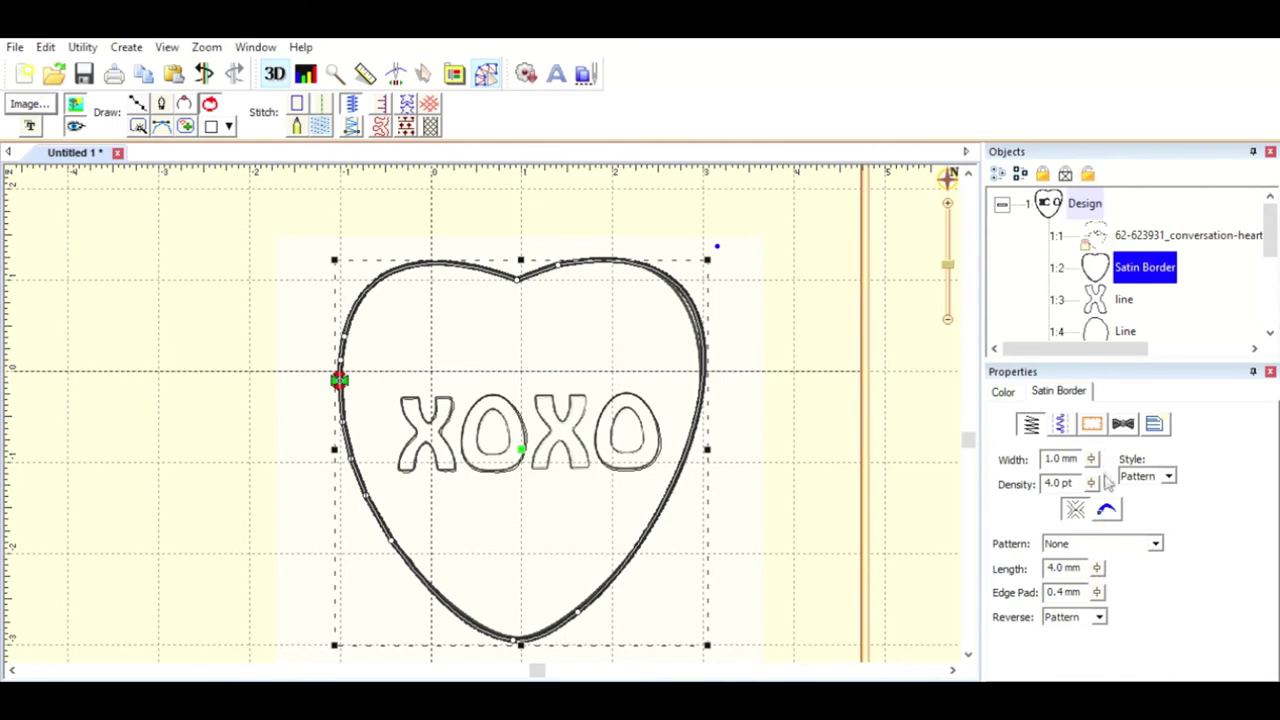
drag(1093, 456, 1100, 572)
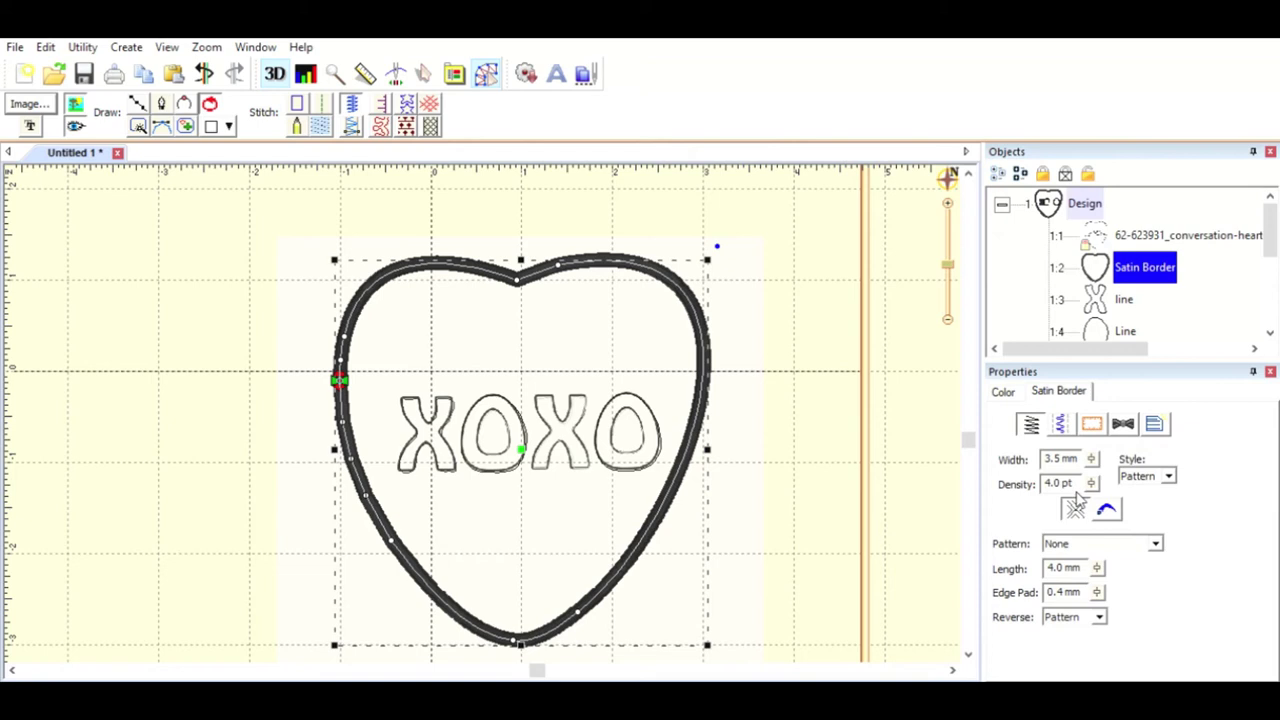
Step: Leave the satin border at 3.5 mm wide and select the first X outline
click(1076, 507)
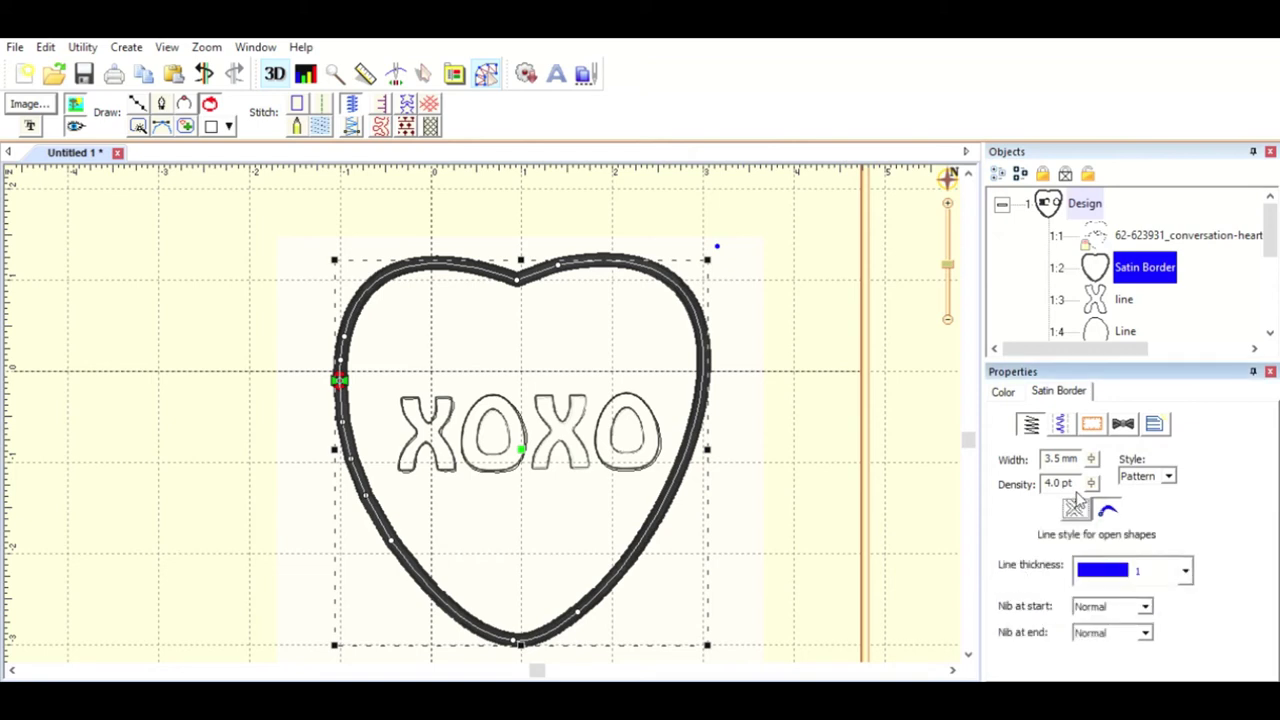
click(1076, 507)
click(1076, 507)
click(1098, 293)
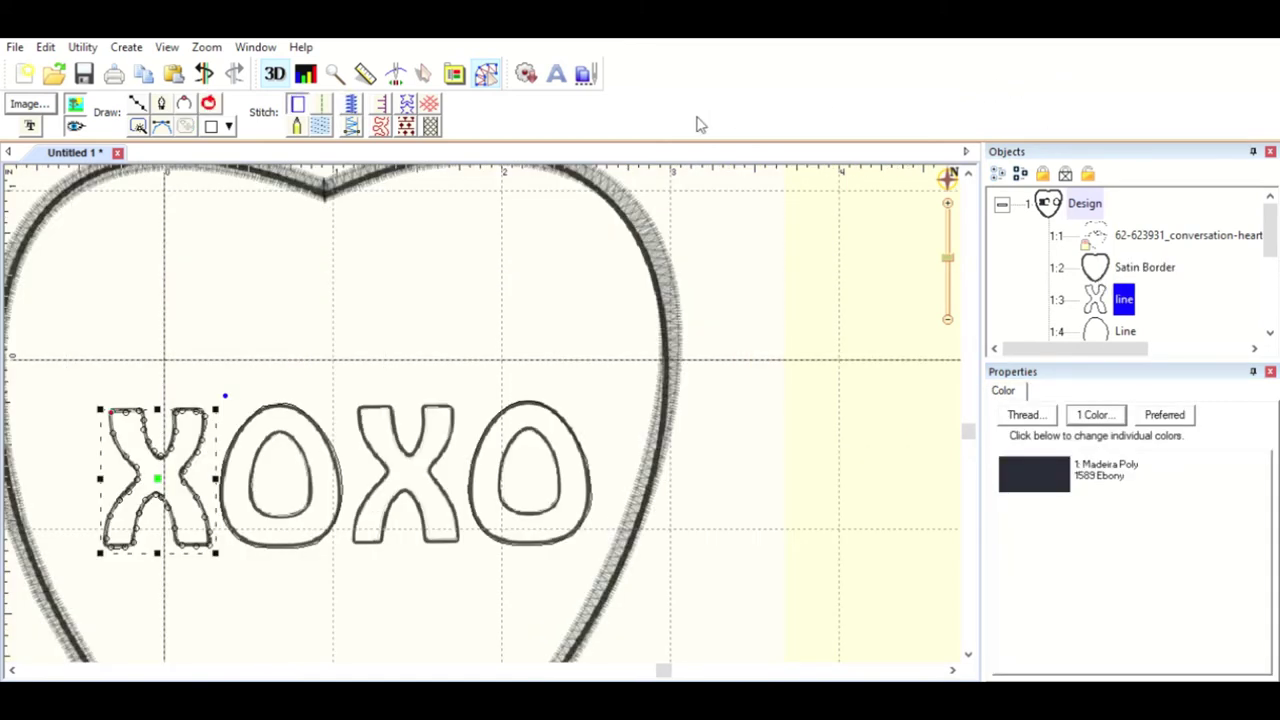
Step: Fill the first X with tatami stitches and zoom in on the XOXO lettering
click(323, 112)
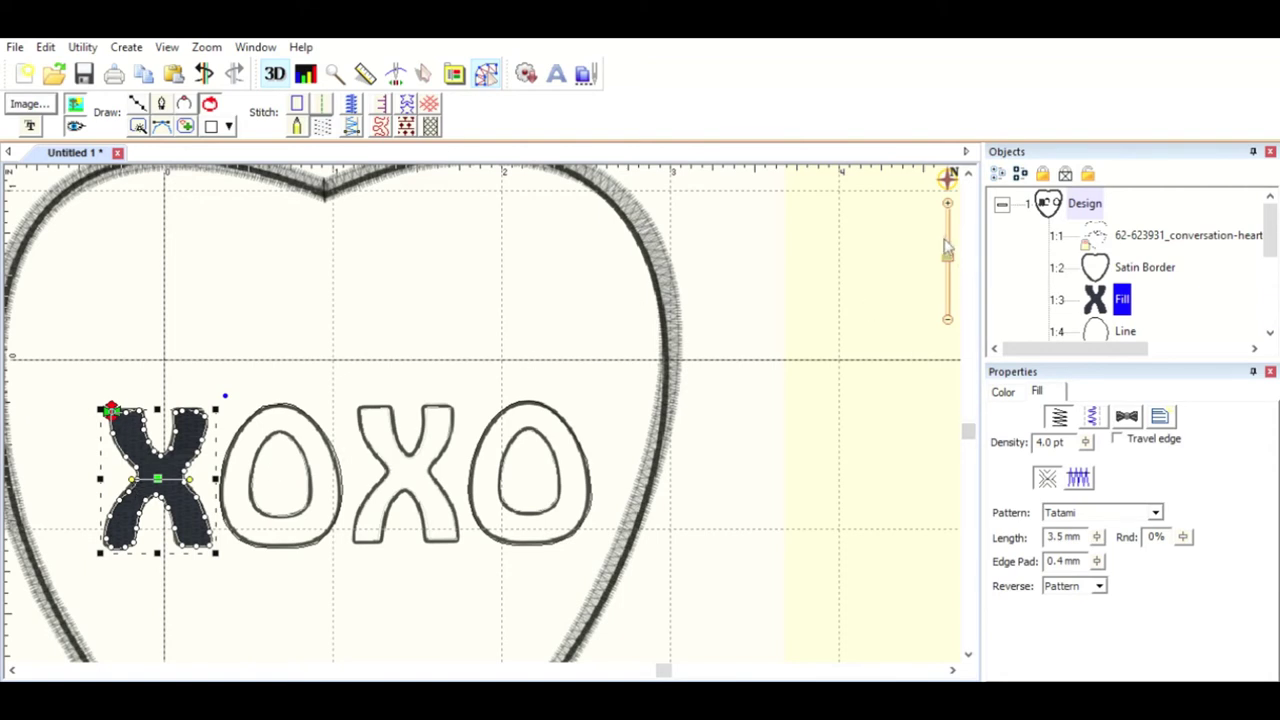
click(949, 200)
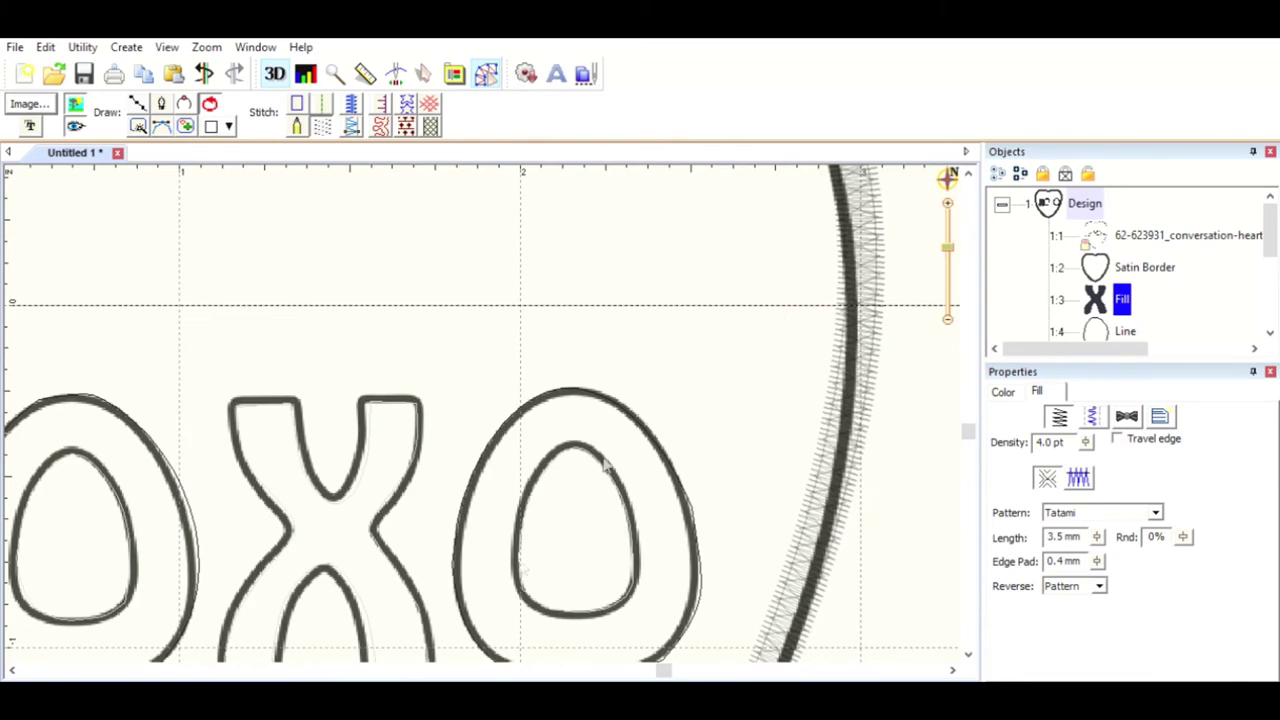
click(12, 668)
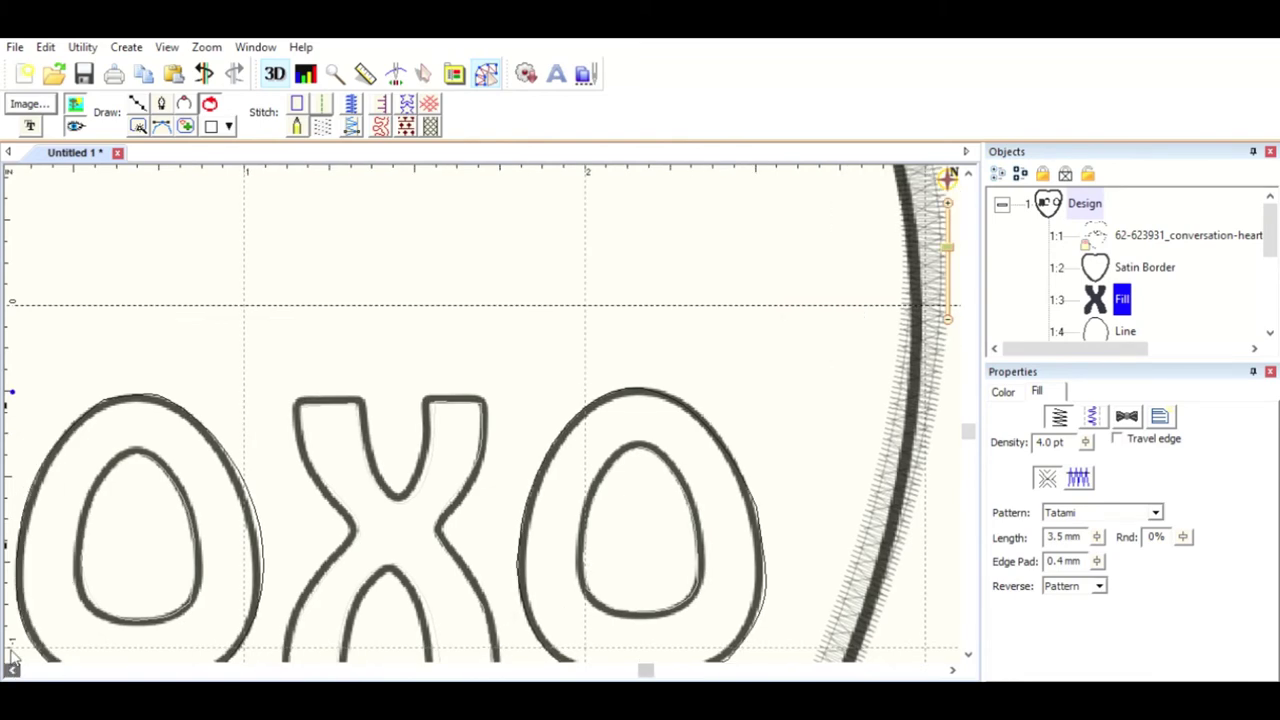
click(12, 668)
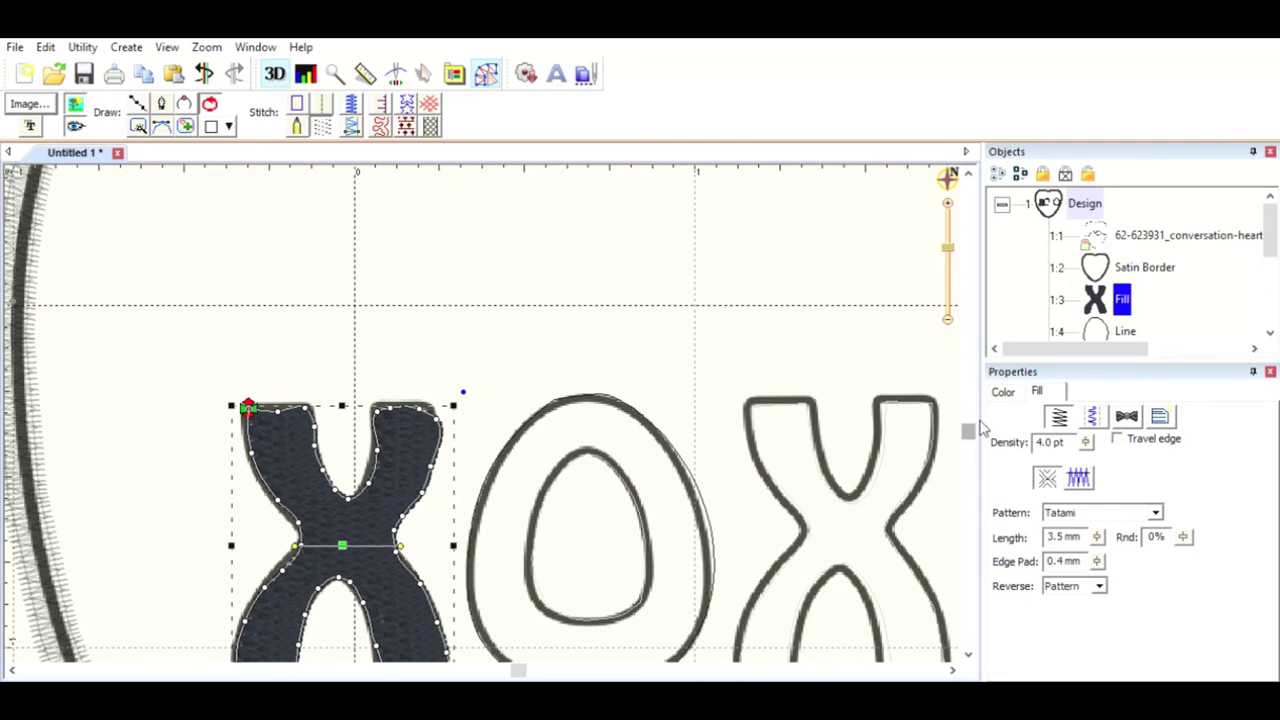
key(ctrl+minus)
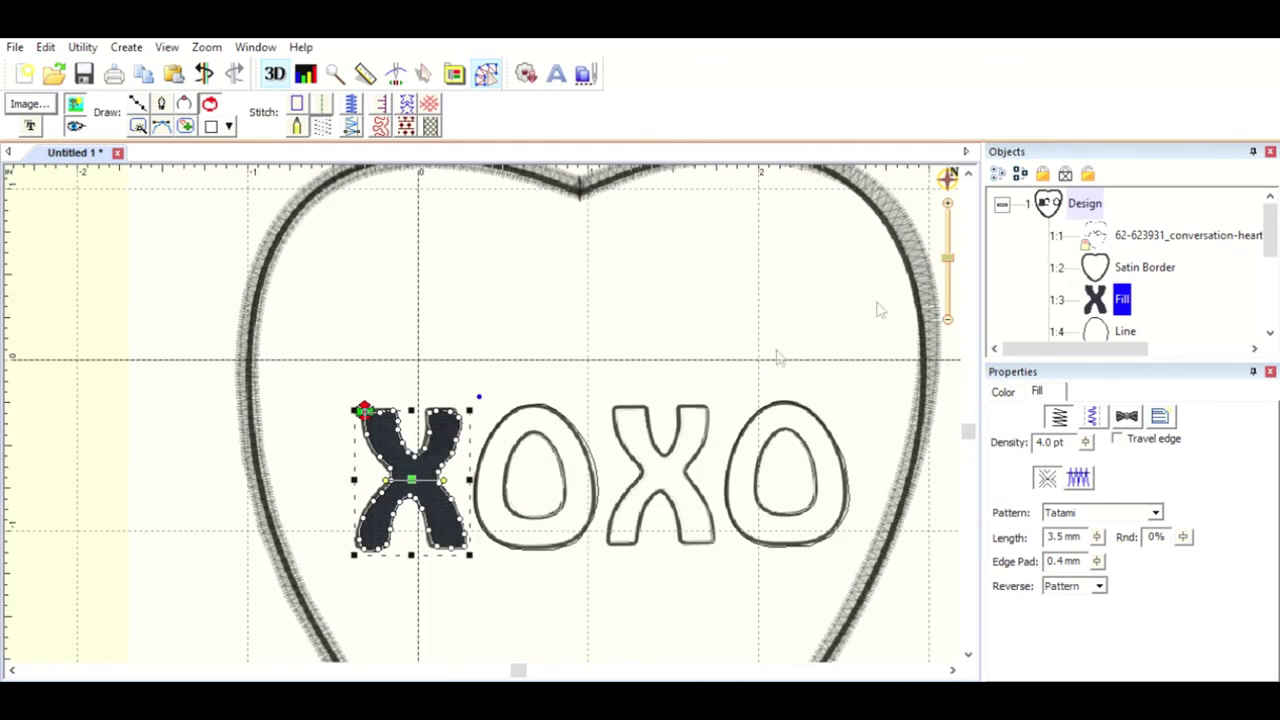
key(ctrl+plus)
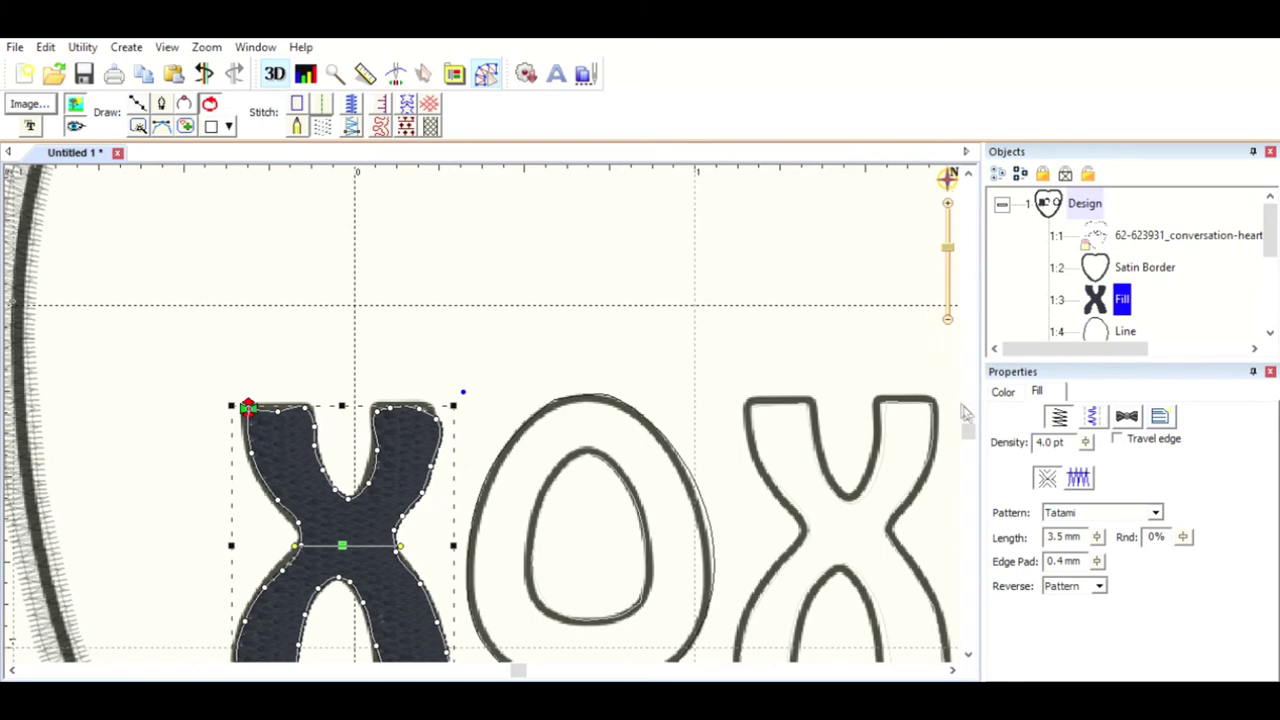
scroll(968, 410, down, 3)
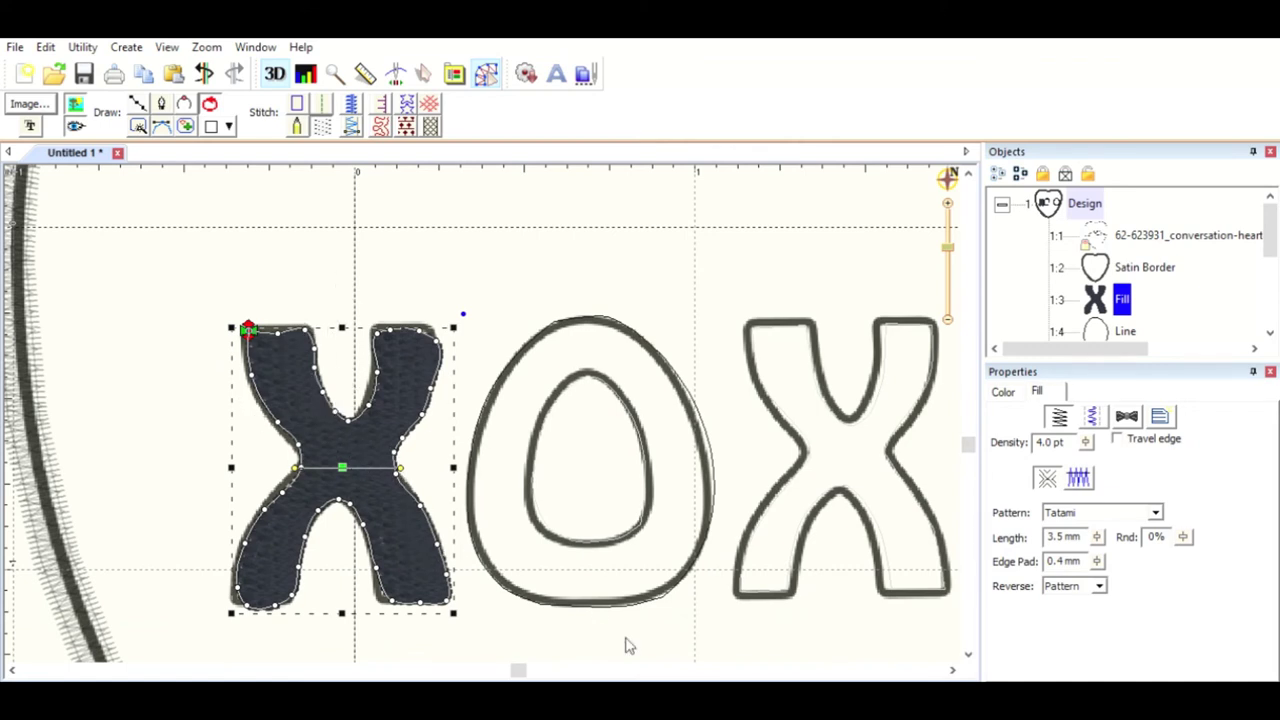
scroll(1118, 314, down, 1)
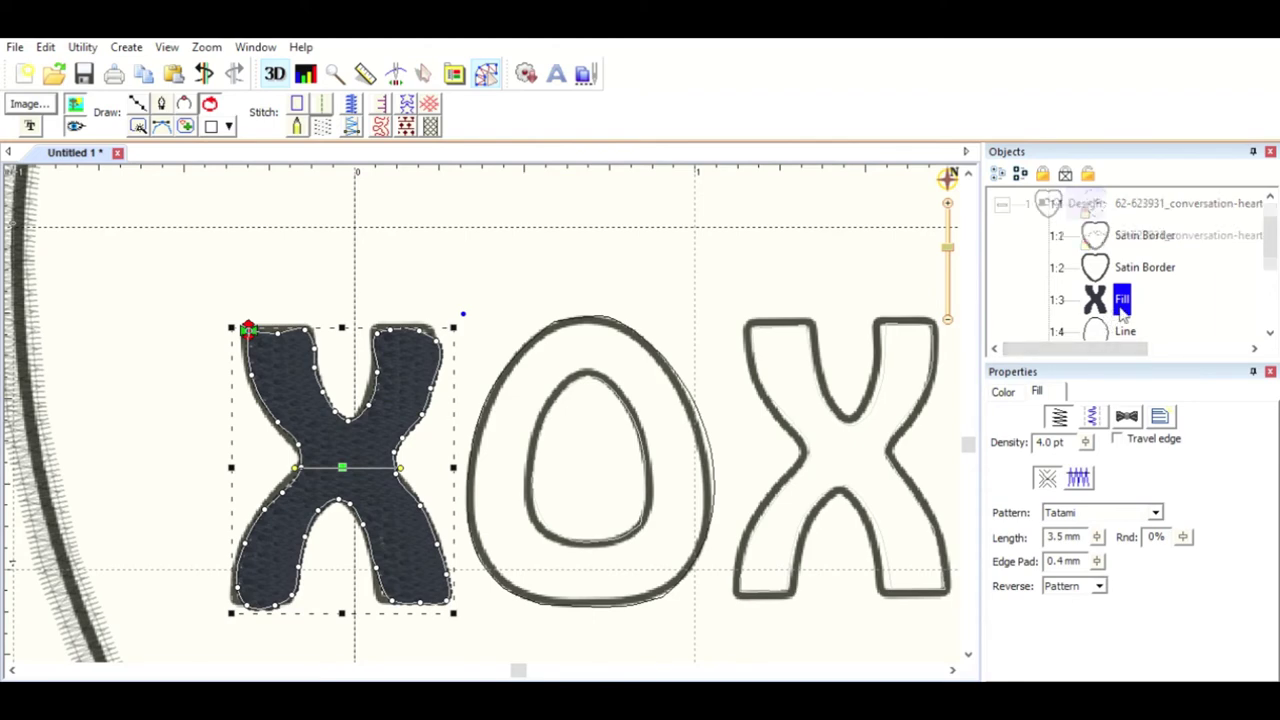
Step: Convert the first O and its inner outline into tatami fills
click(1122, 305)
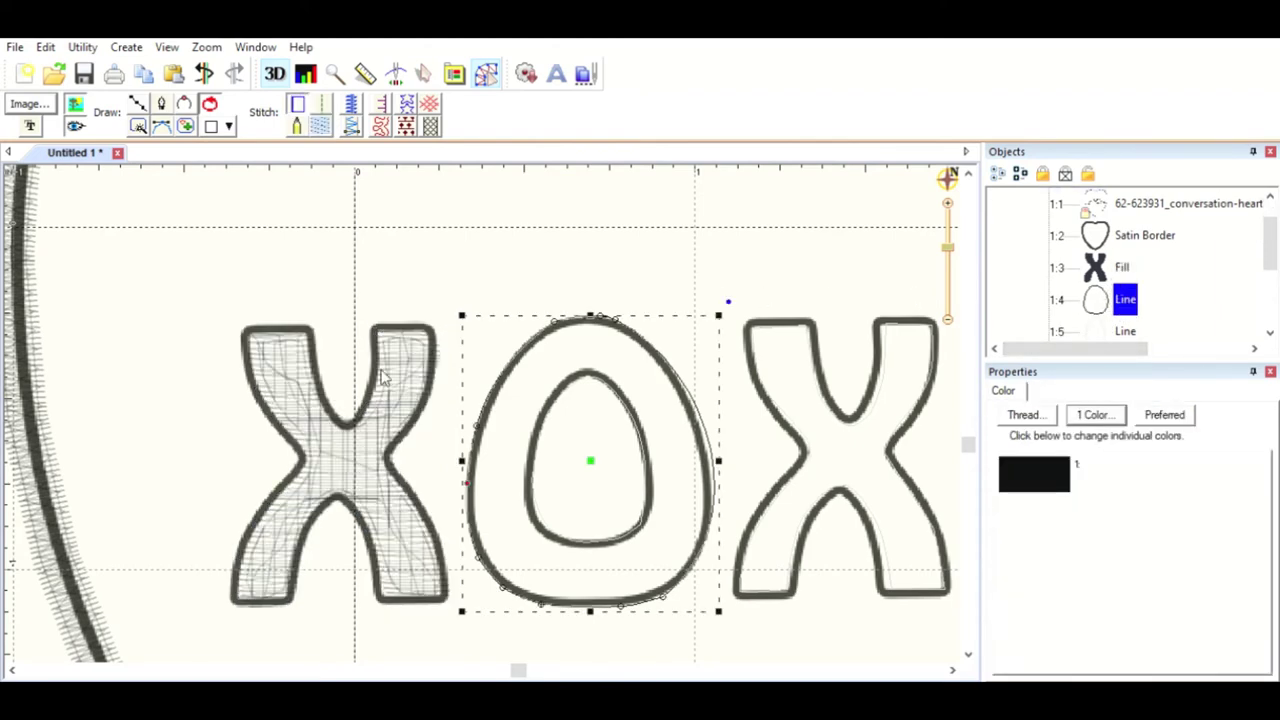
click(323, 106)
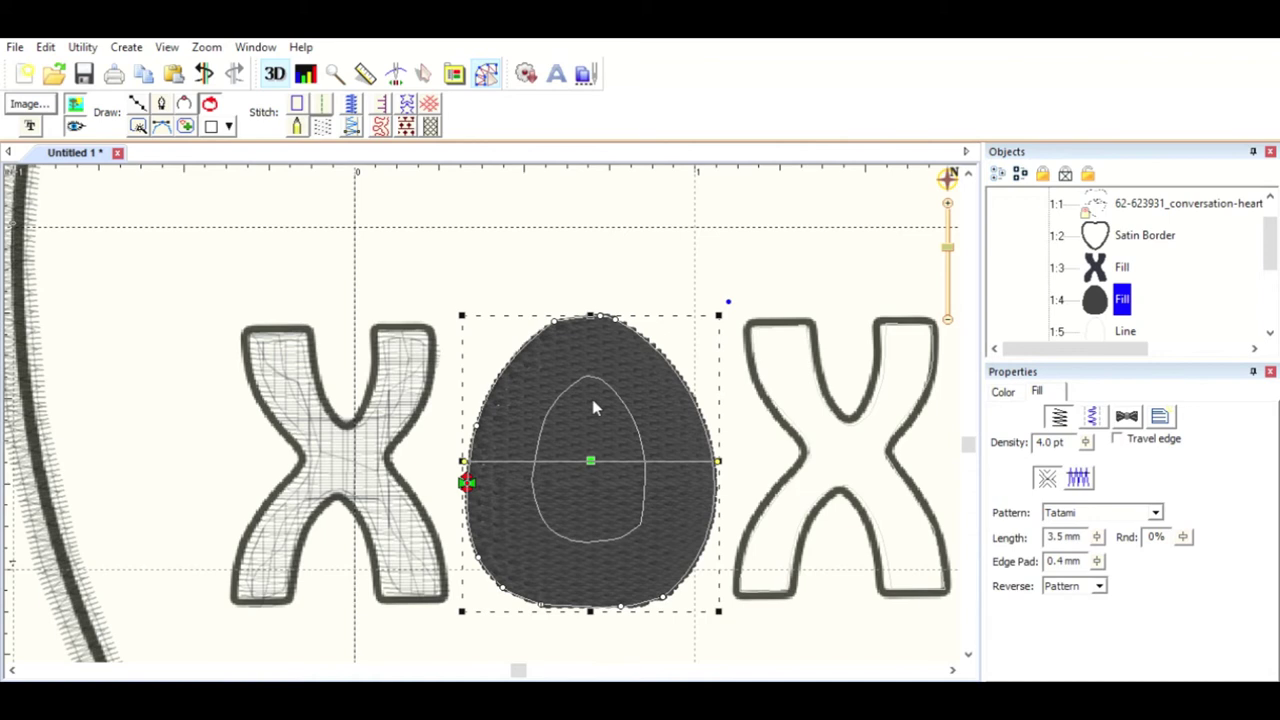
key(Down)
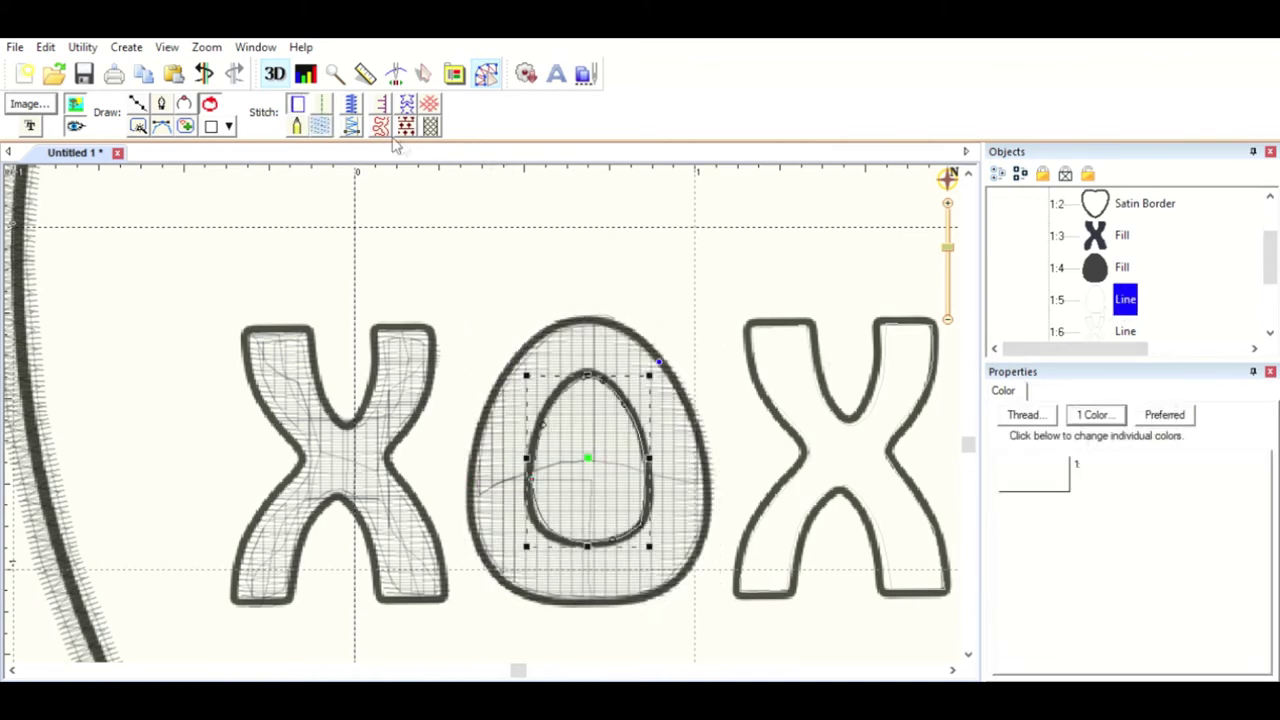
click(321, 126)
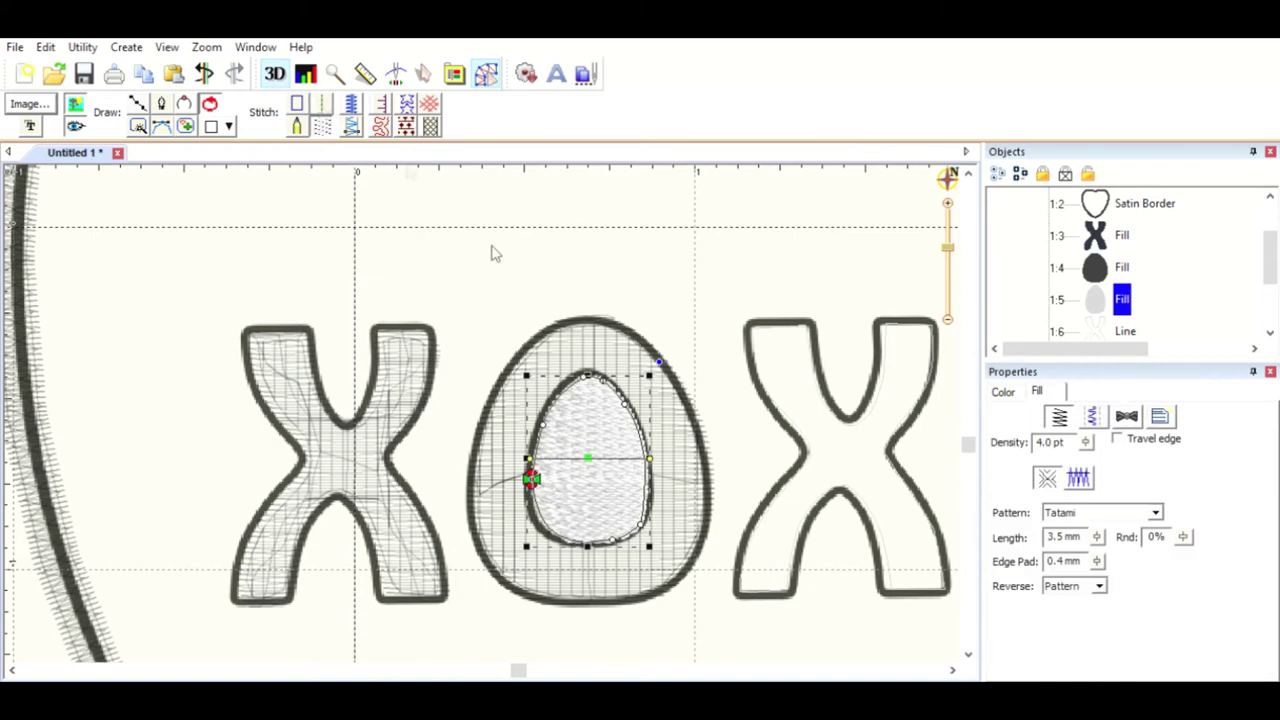
click(688, 281)
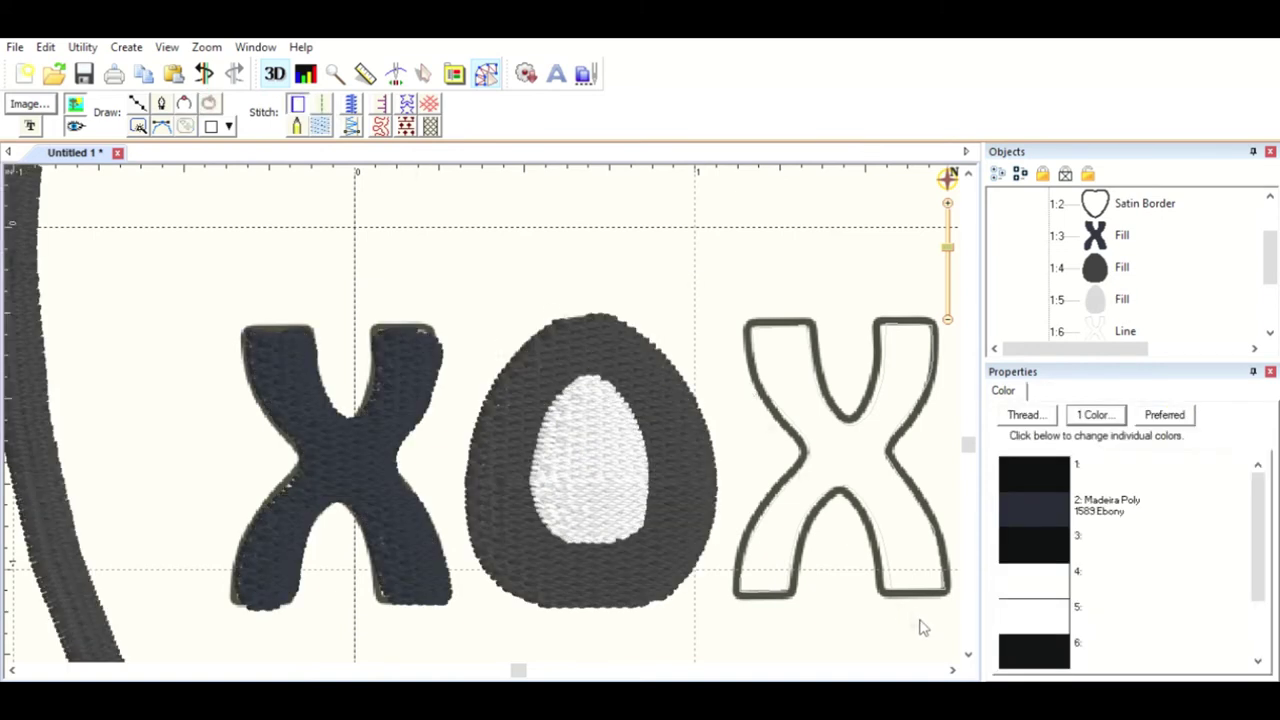
Step: Make the second X a tatami fill in 1800 Emerald Black thread
click(953, 666)
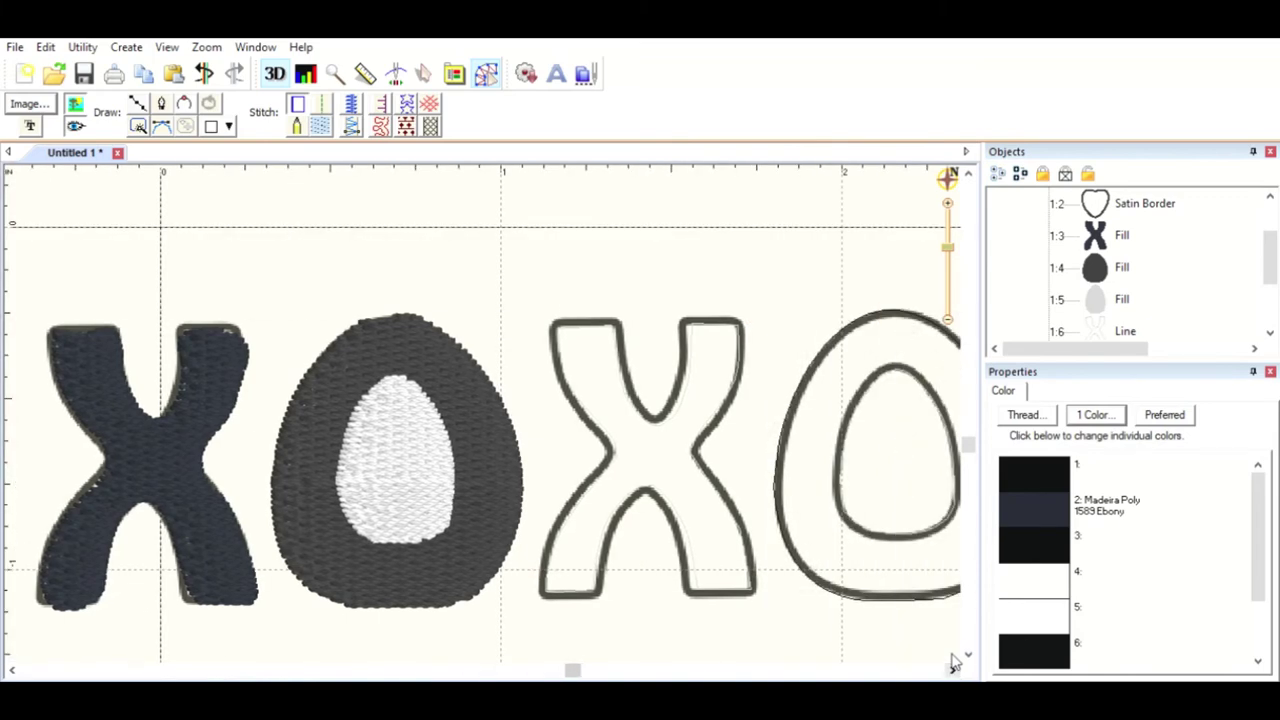
click(953, 665)
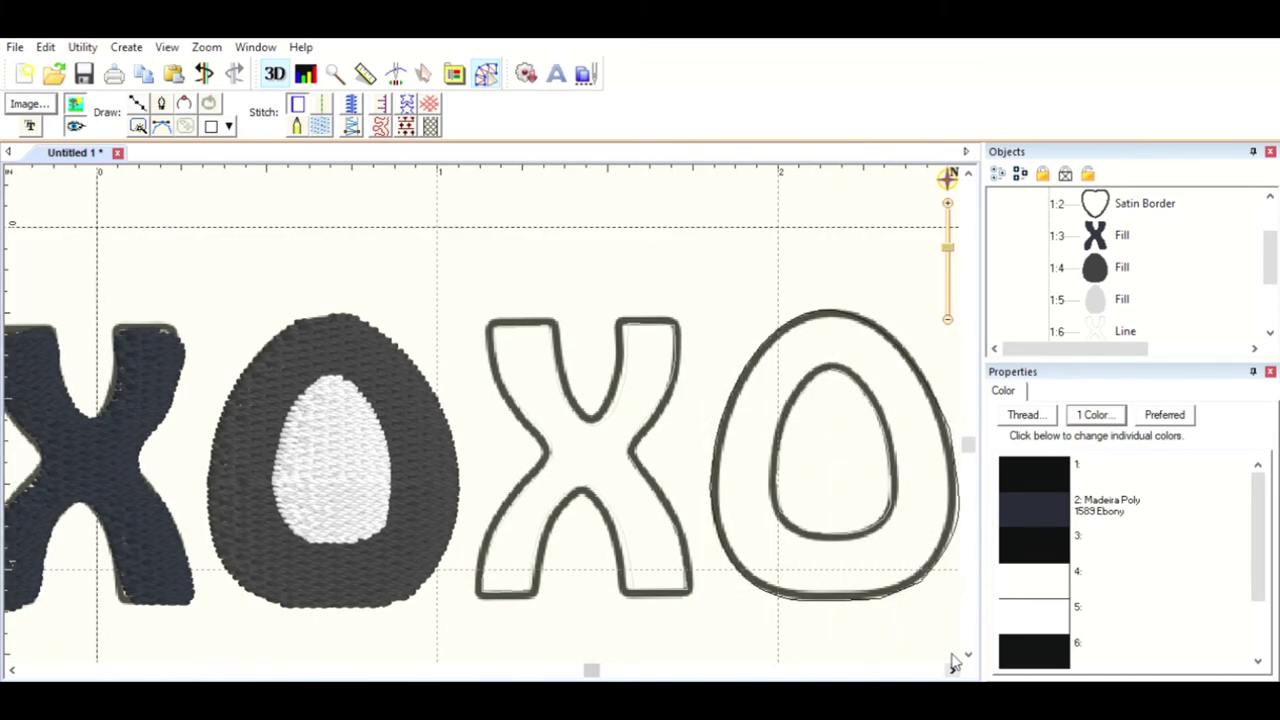
click(1120, 328)
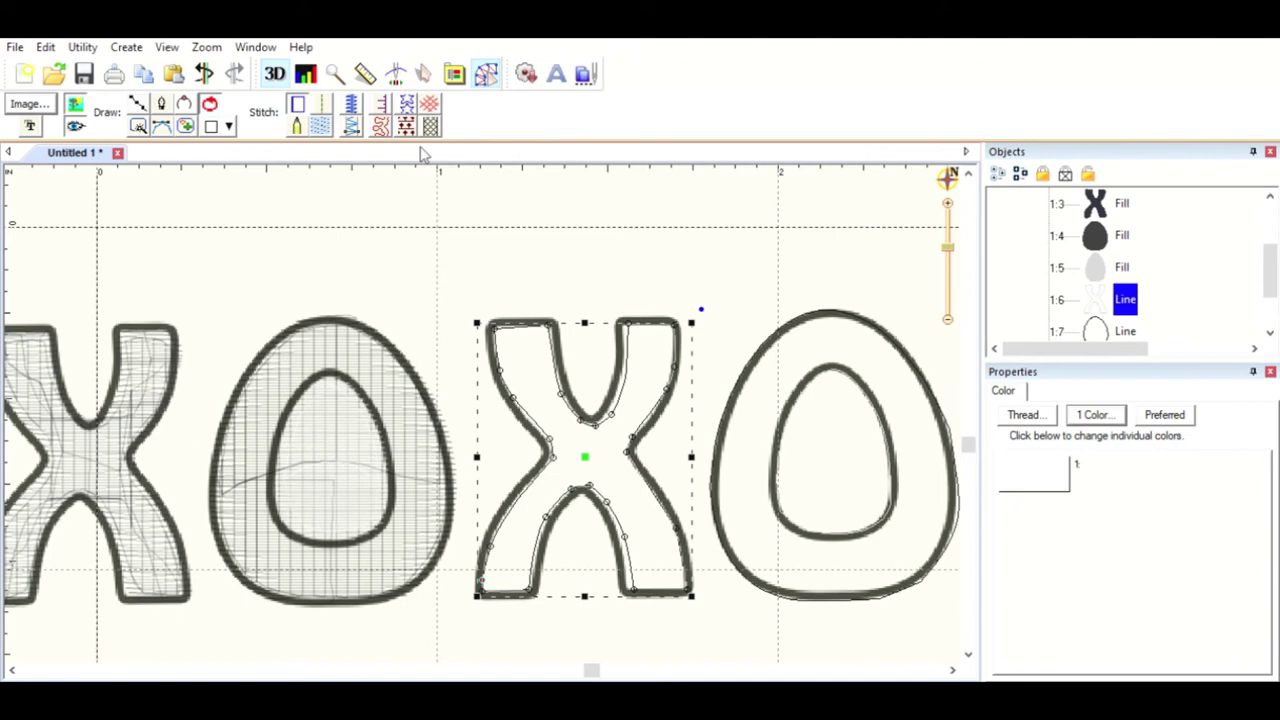
click(318, 106)
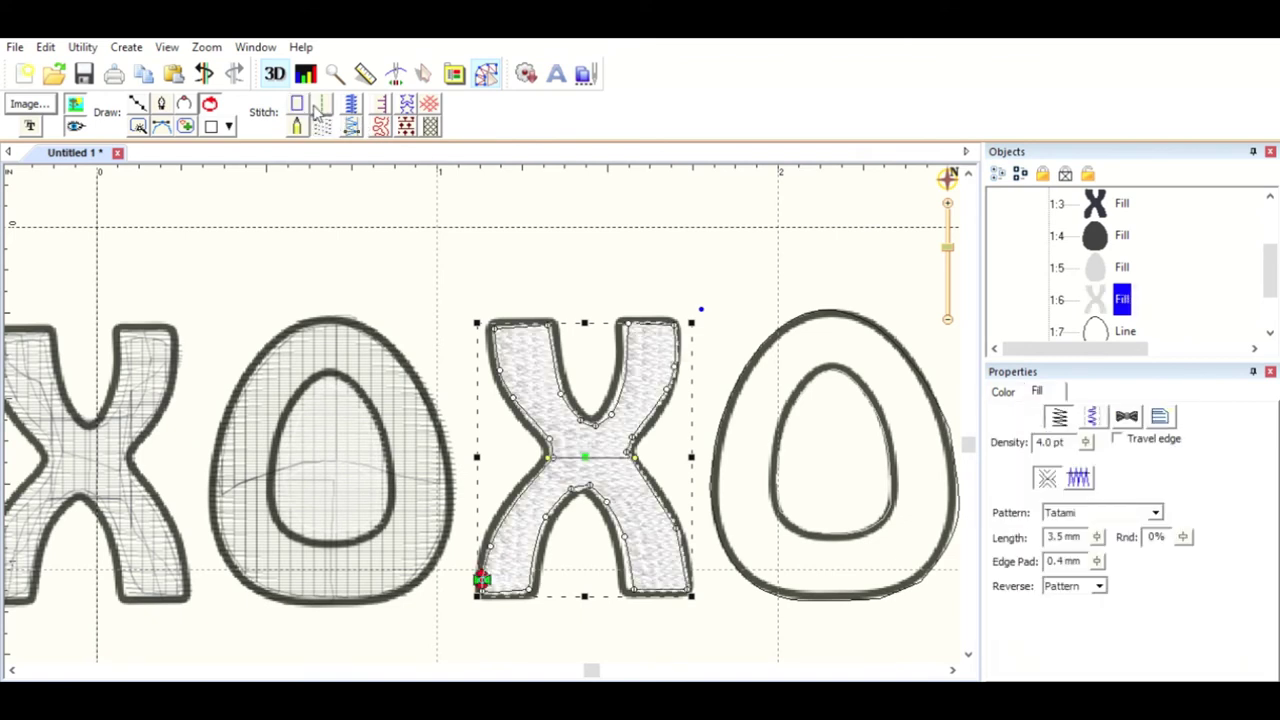
click(1003, 391)
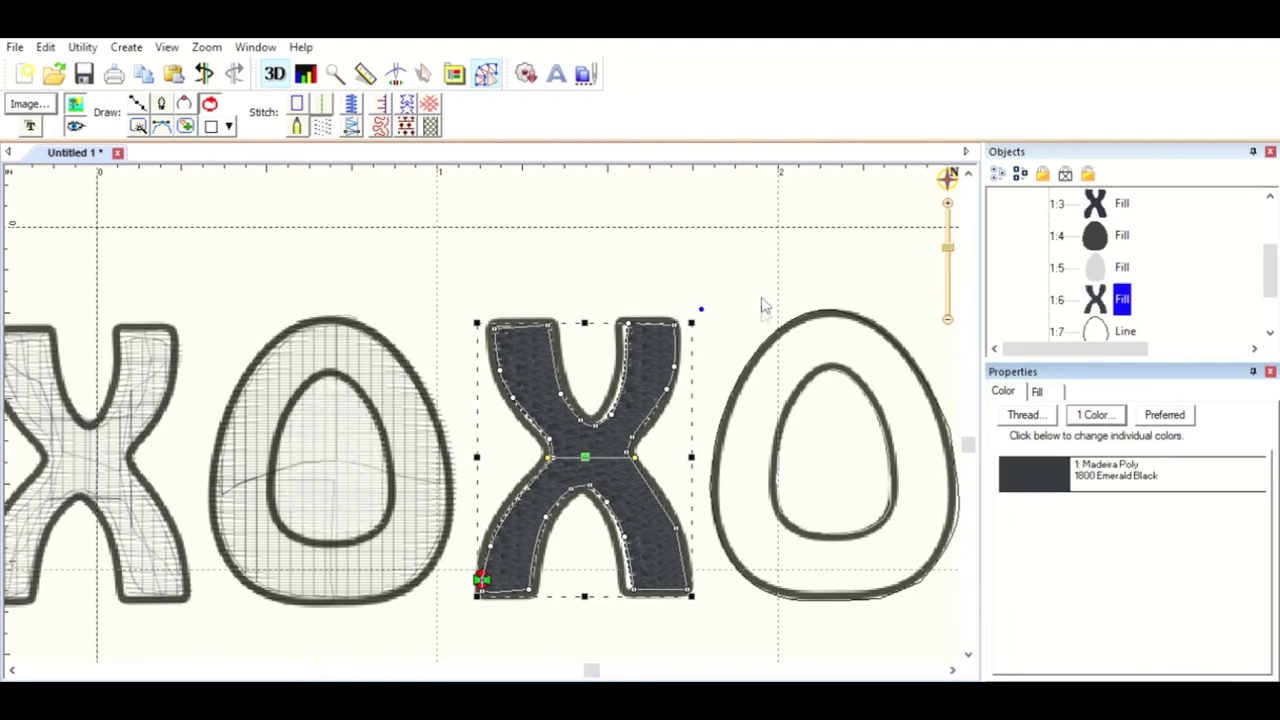
click(790, 367)
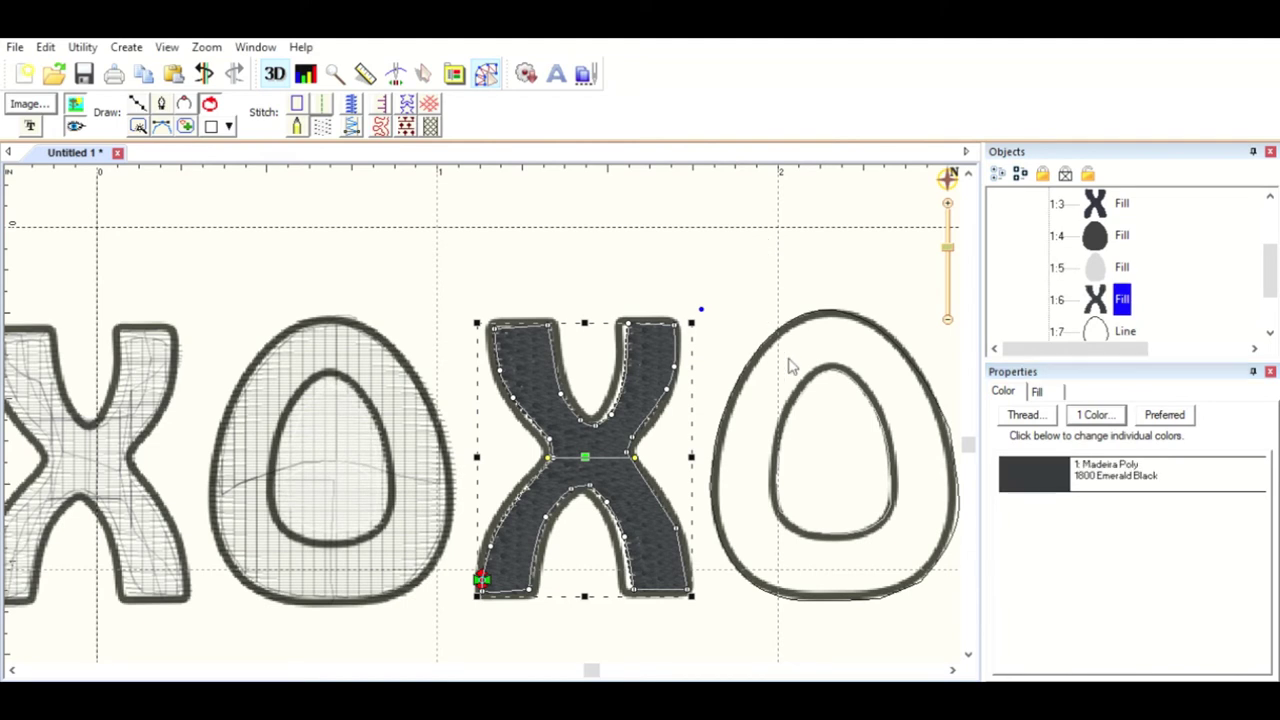
Step: Convert the last O and its inner outline into tatami fills, then zoom out
click(1270, 332)
click(1124, 299)
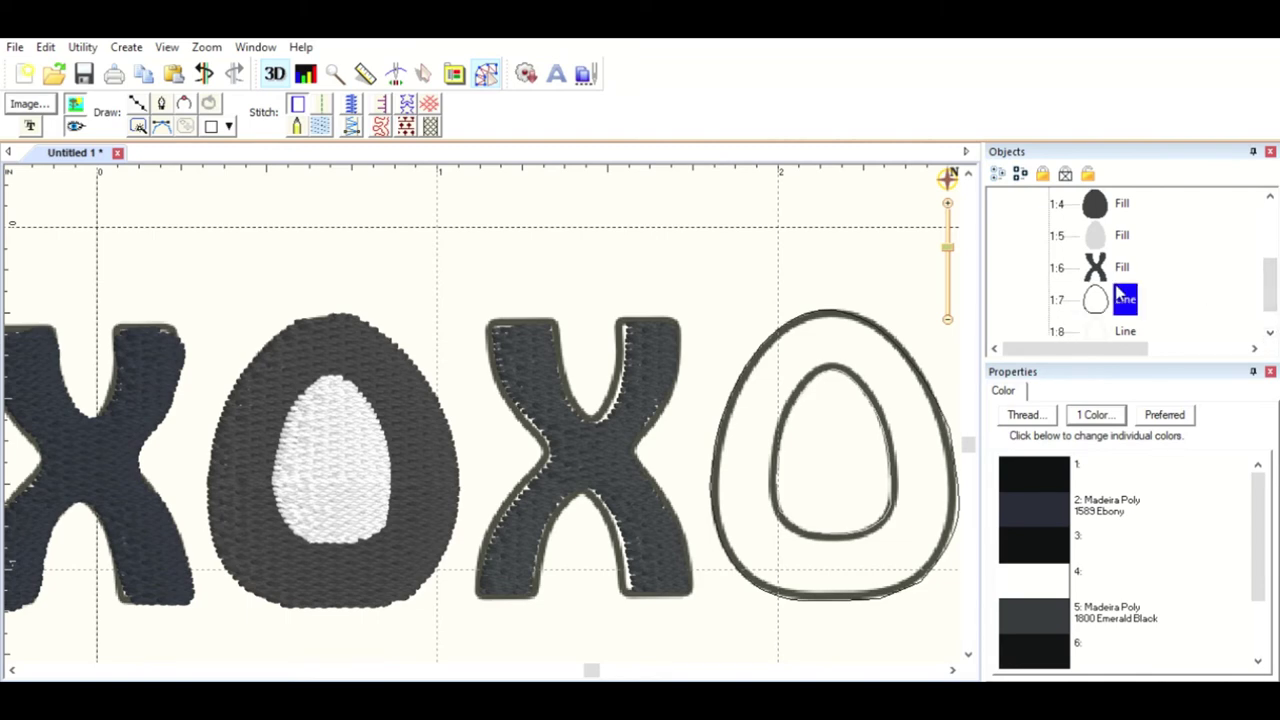
click(320, 126)
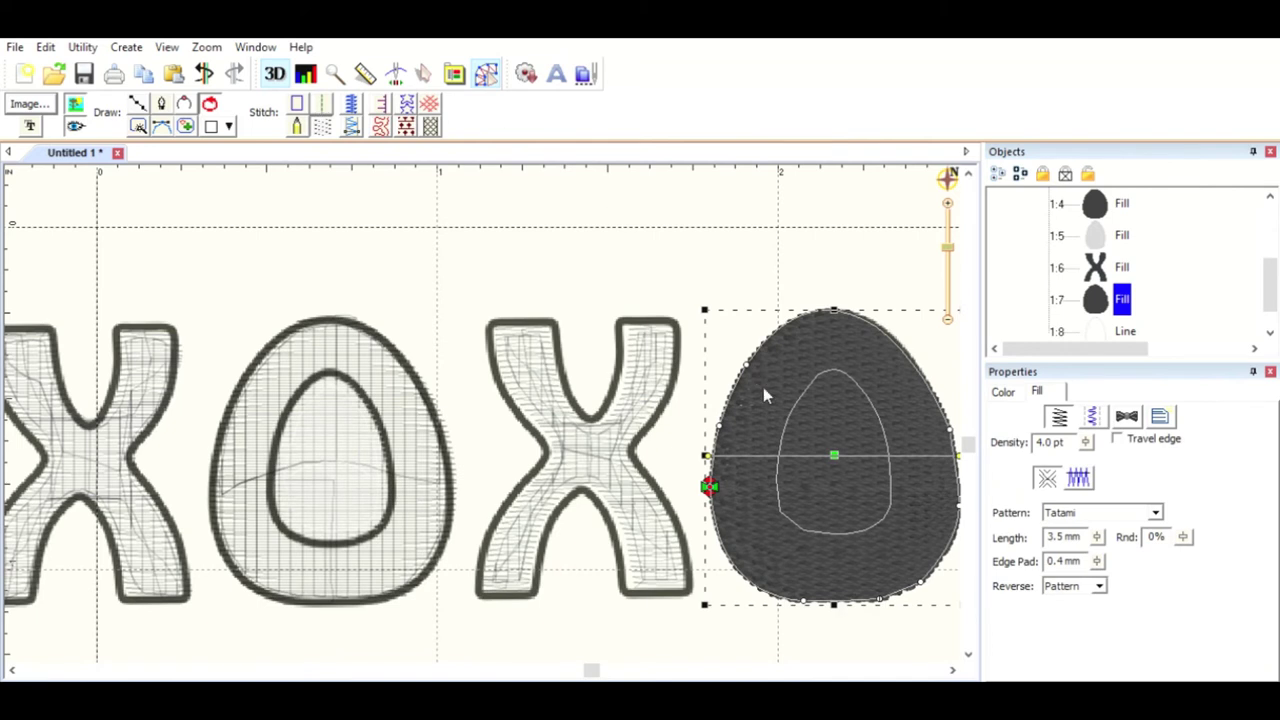
click(1102, 328)
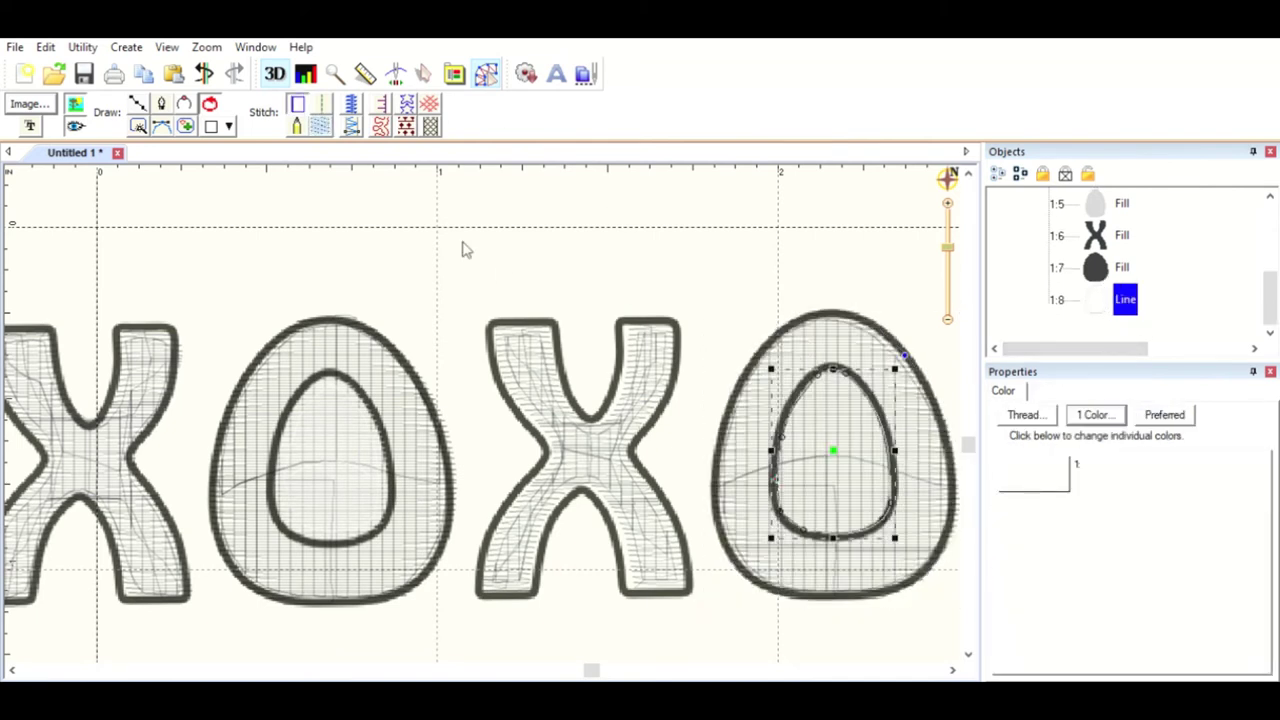
click(322, 108)
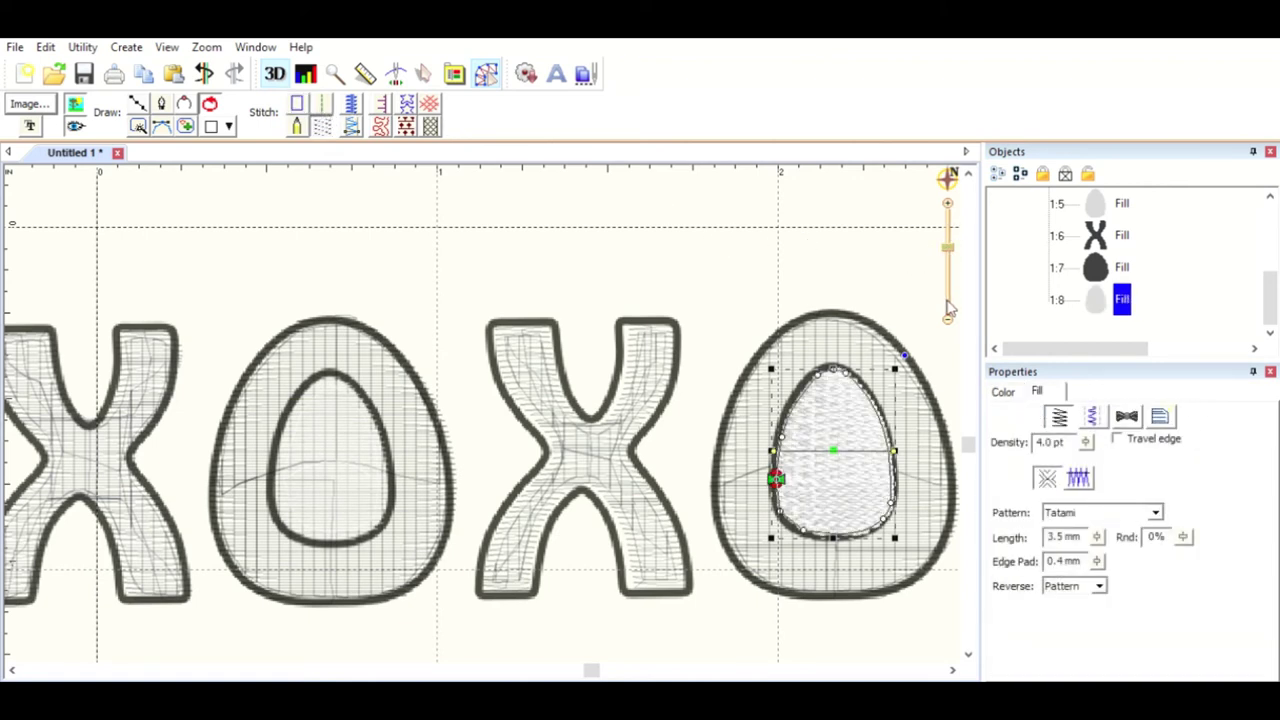
click(948, 312)
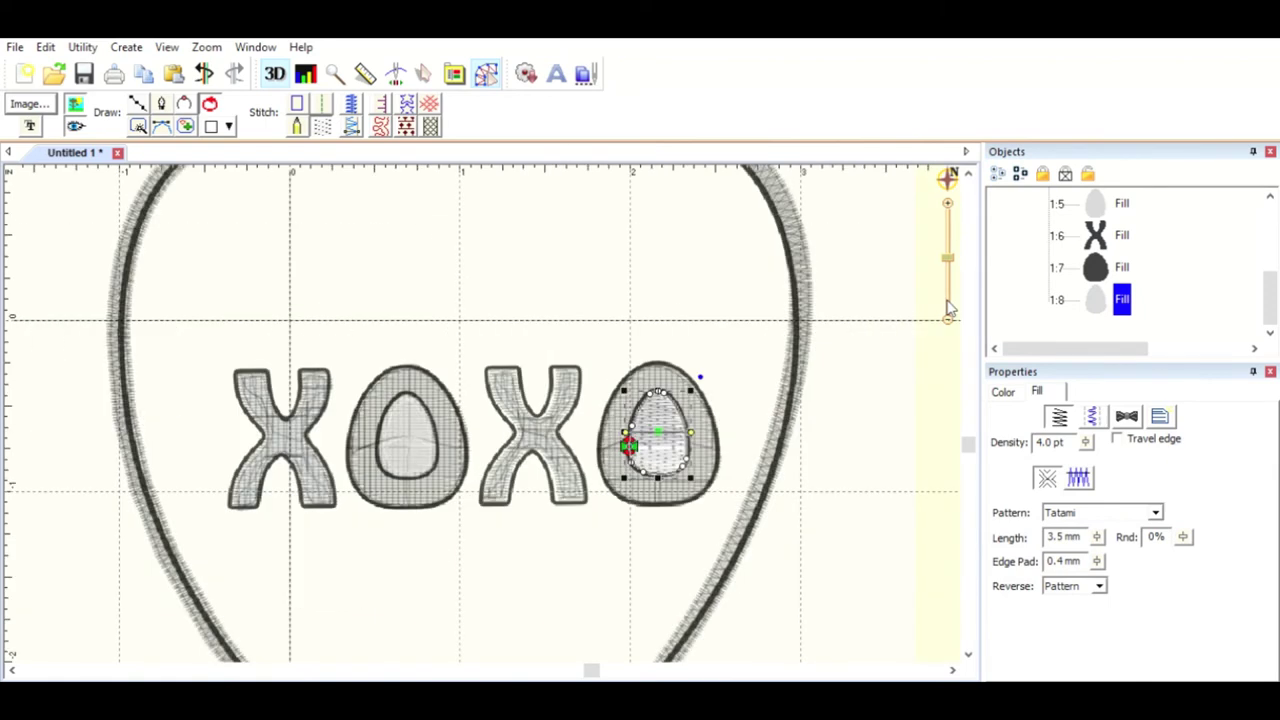
Step: Zoom out to check the heart and preview the finished letter stitches
click(948, 312)
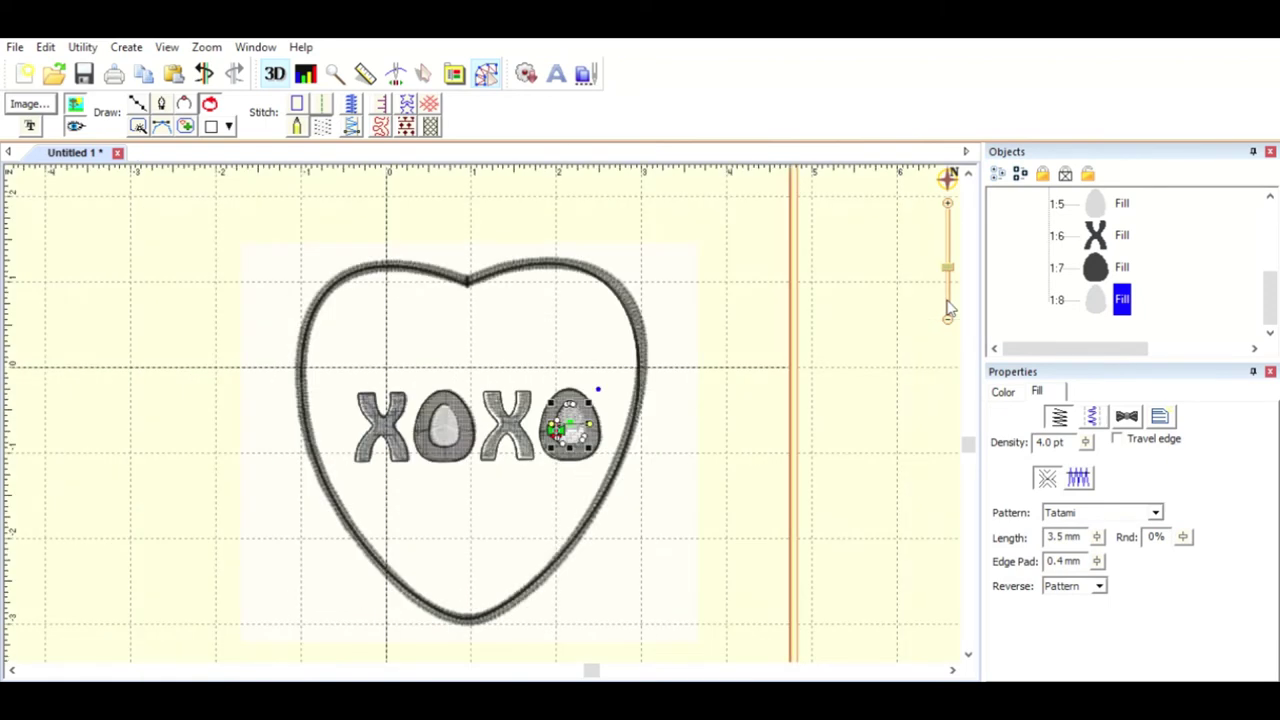
click(949, 193)
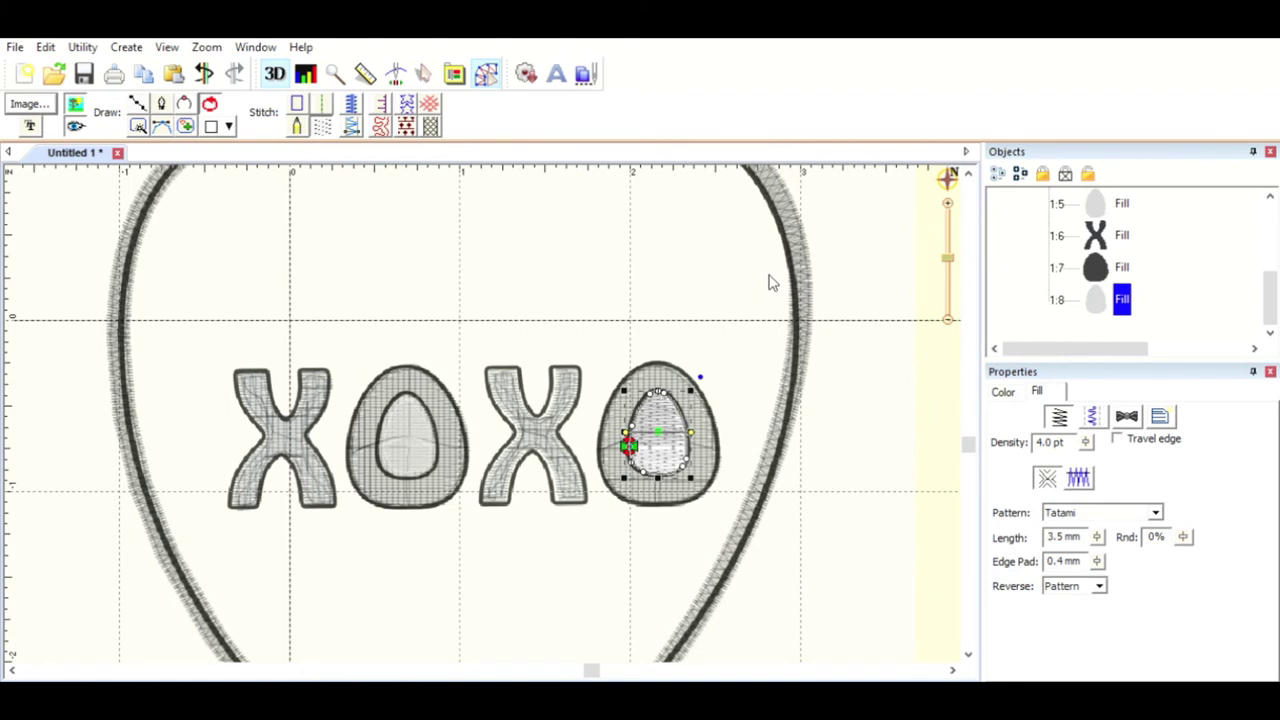
click(1122, 298)
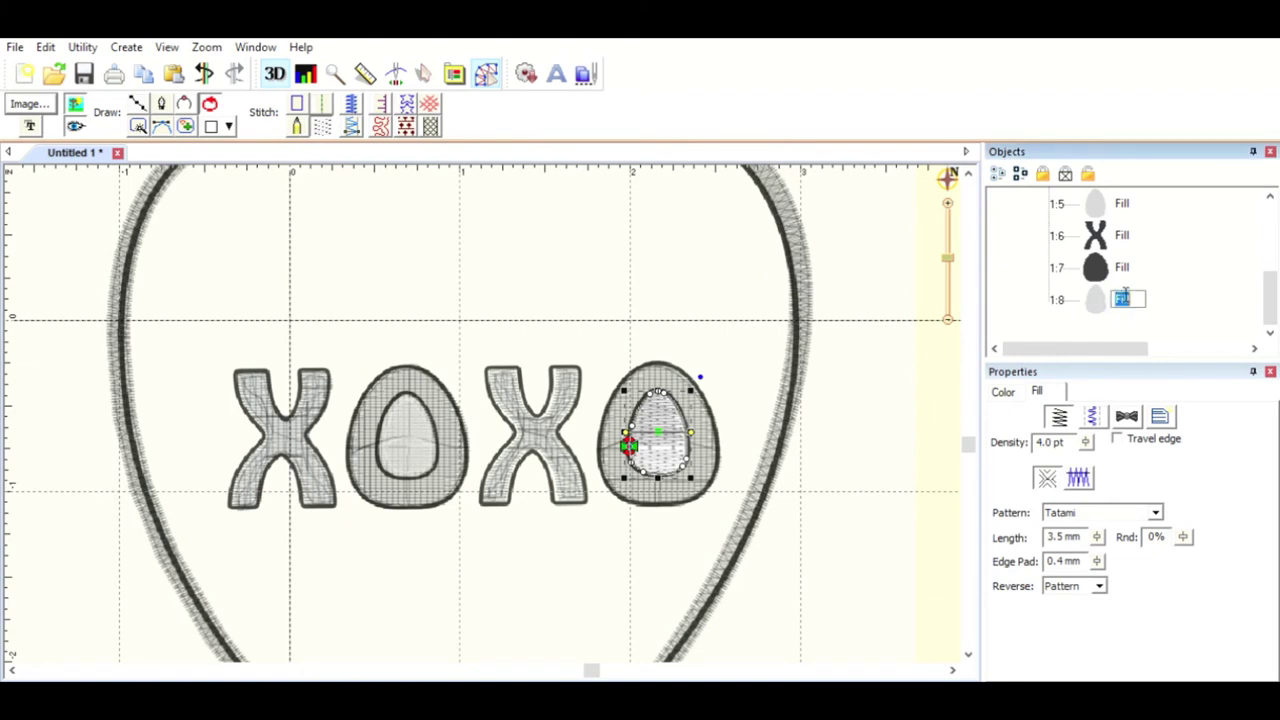
click(1090, 292)
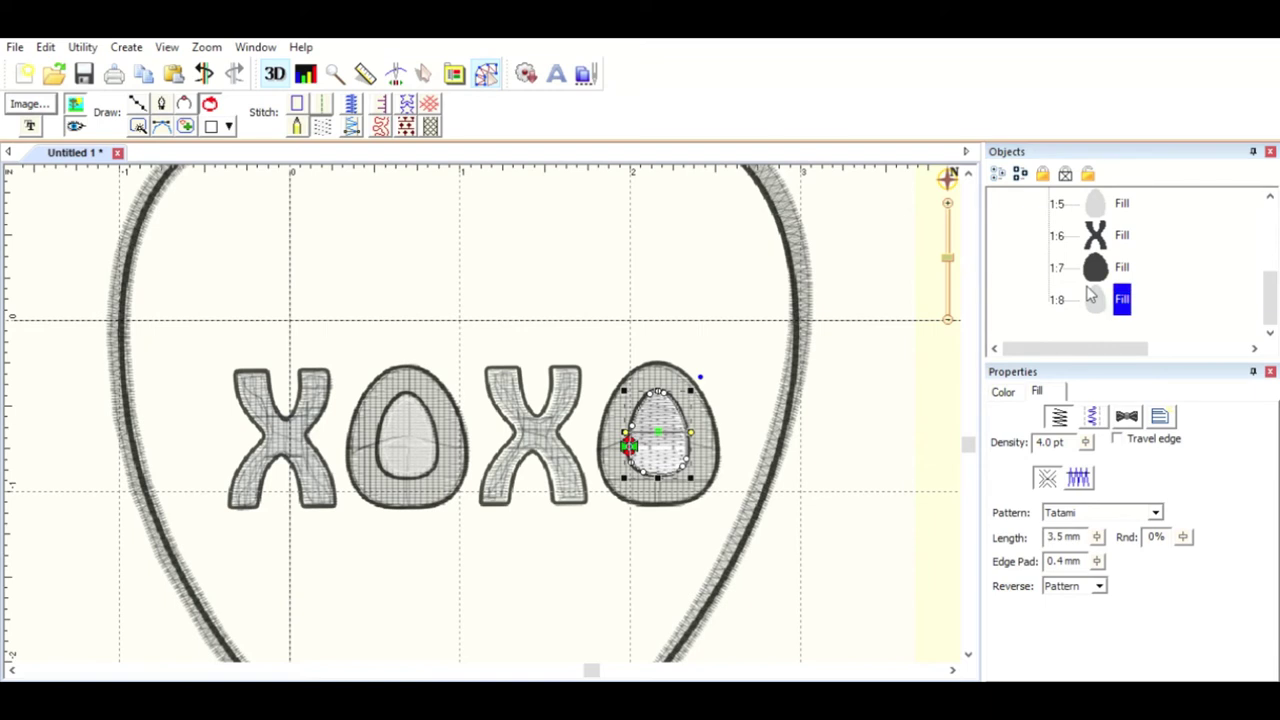
click(728, 290)
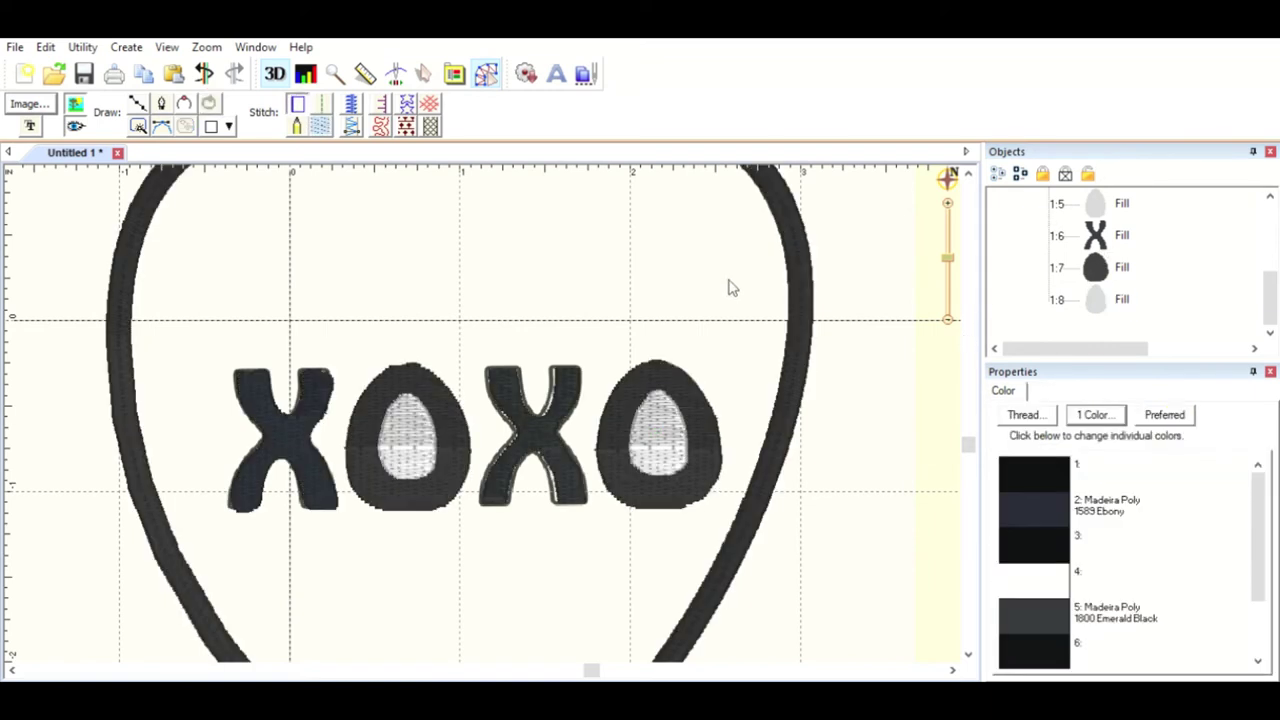
Step: Select the heart's satin border outline with the whole heart in view
click(950, 314)
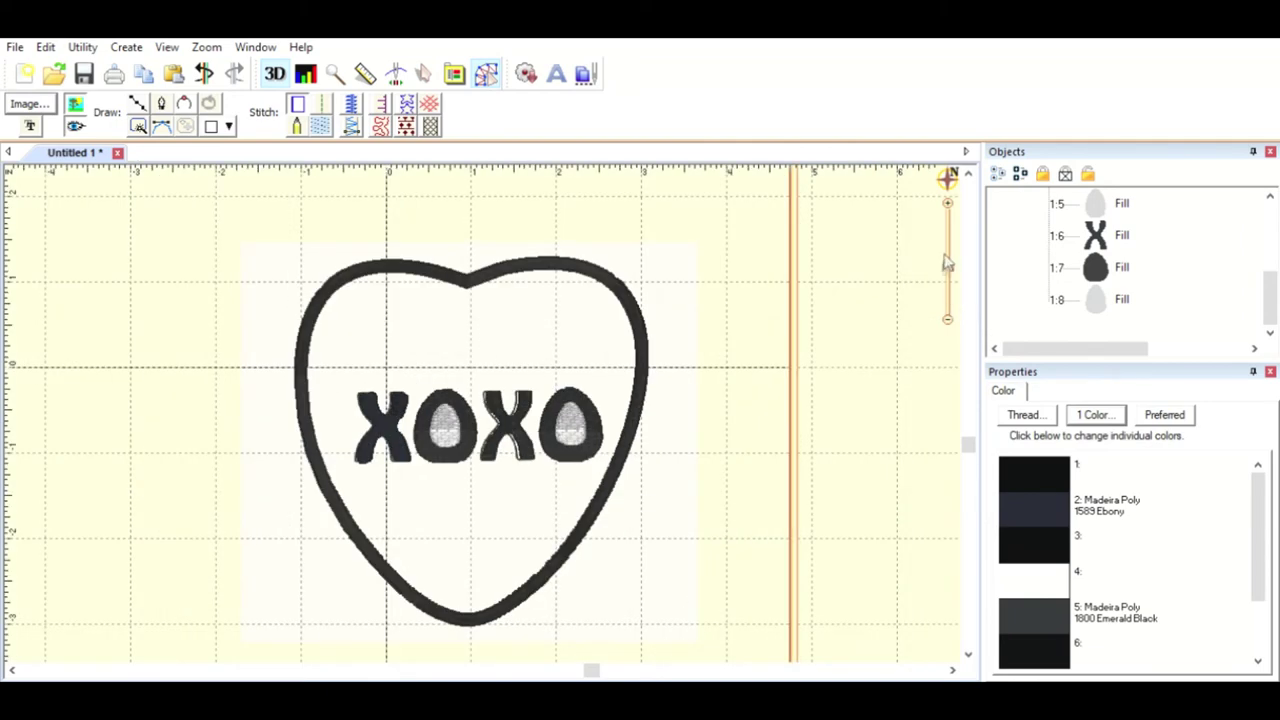
click(948, 200)
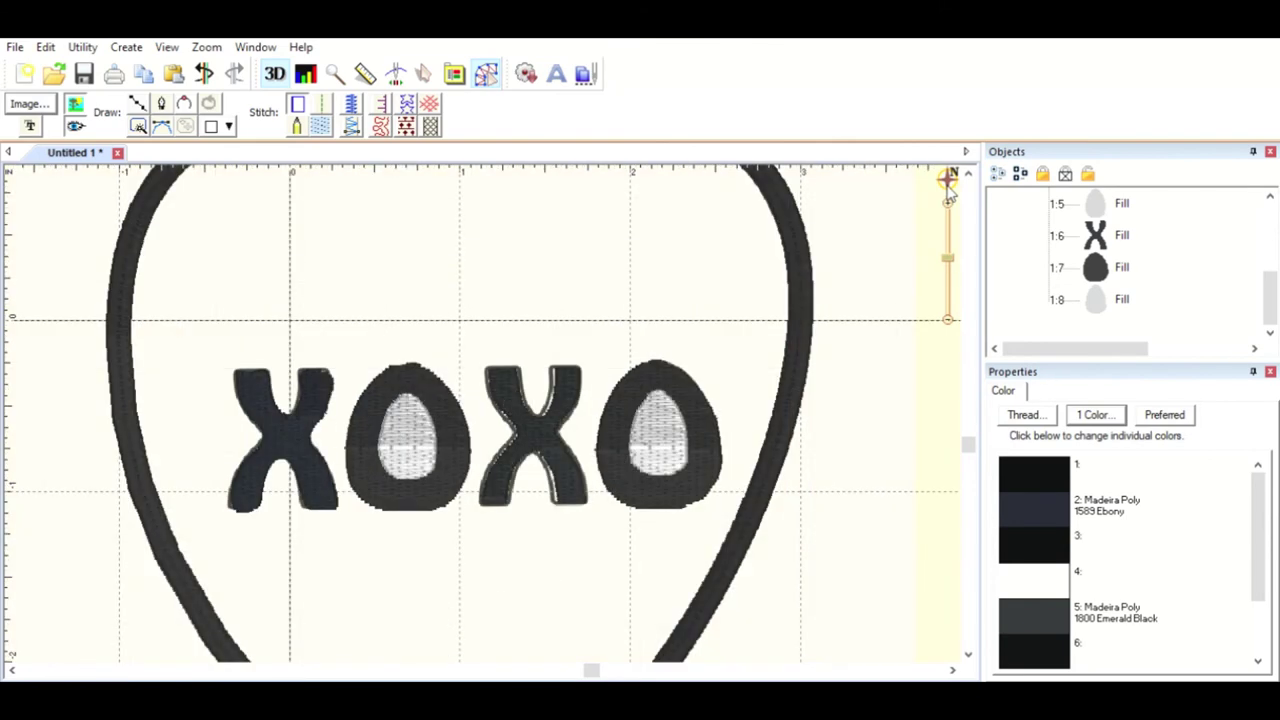
click(1150, 263)
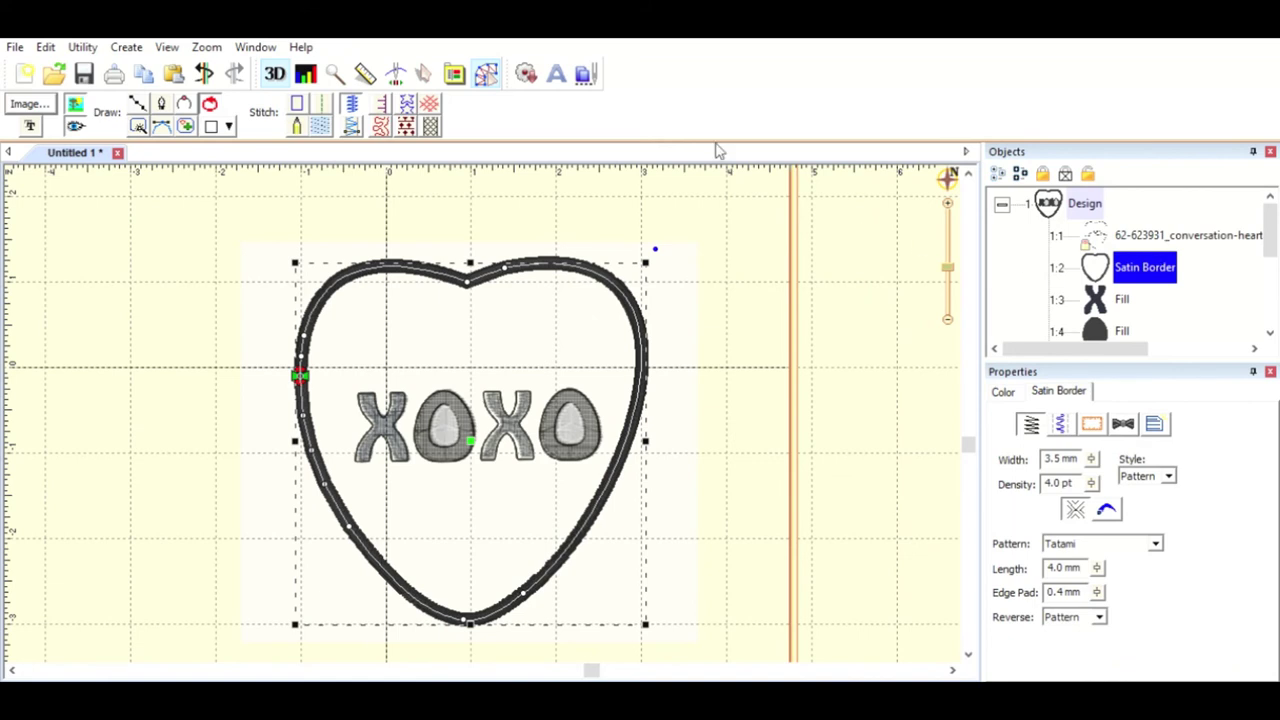
Step: Convert the heart to an applique, trying several border types before Satin at 5 pt, 3 mm
click(381, 96)
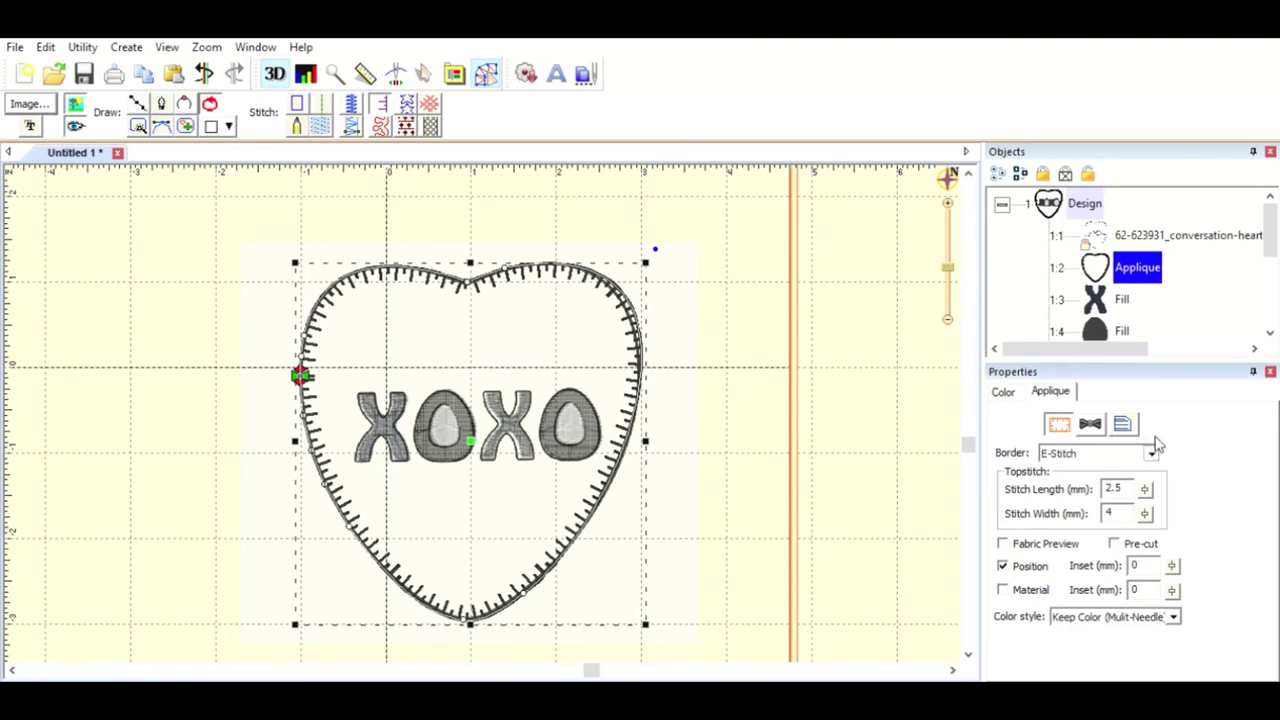
scroll(1147, 461, up, 1)
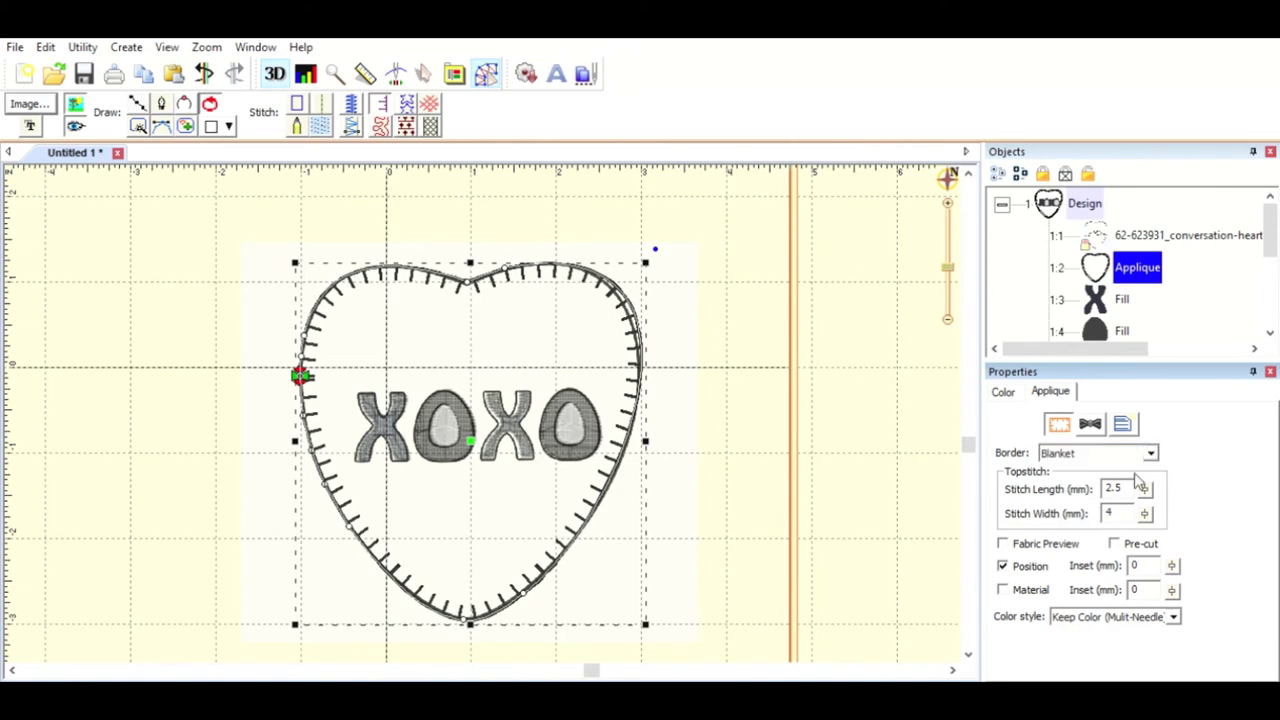
scroll(1143, 487, up, 1)
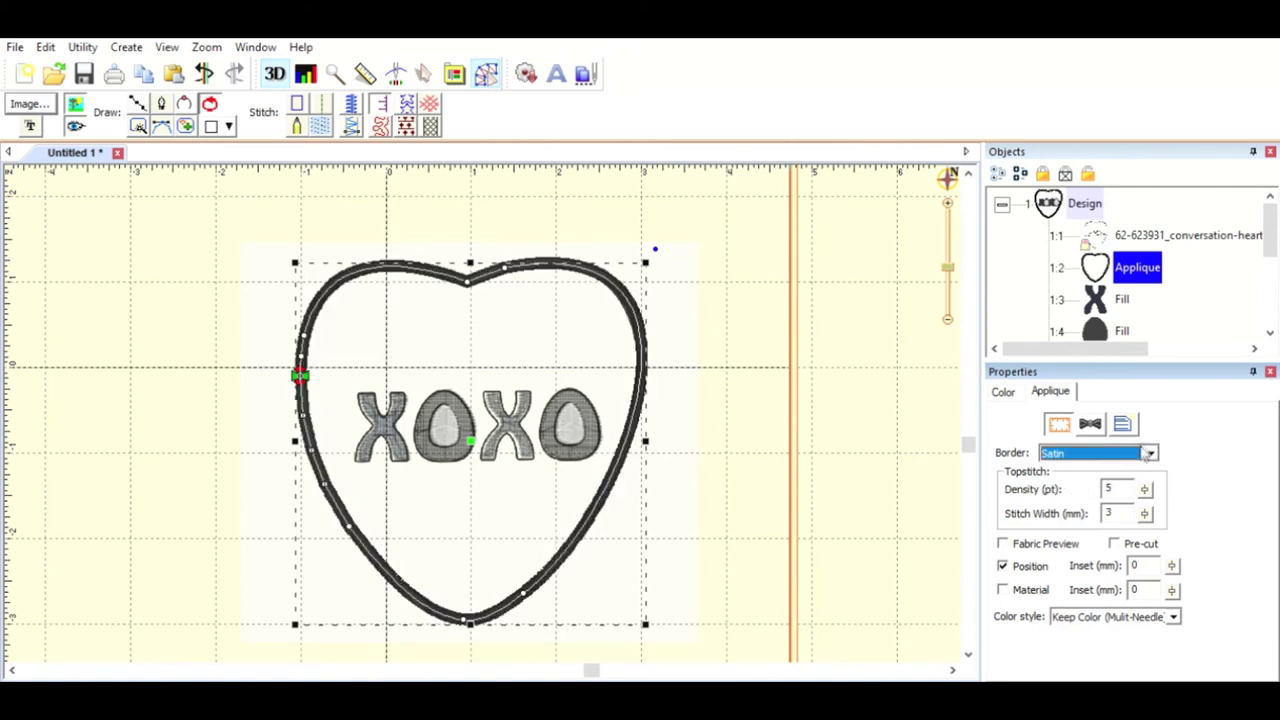
click(1157, 438)
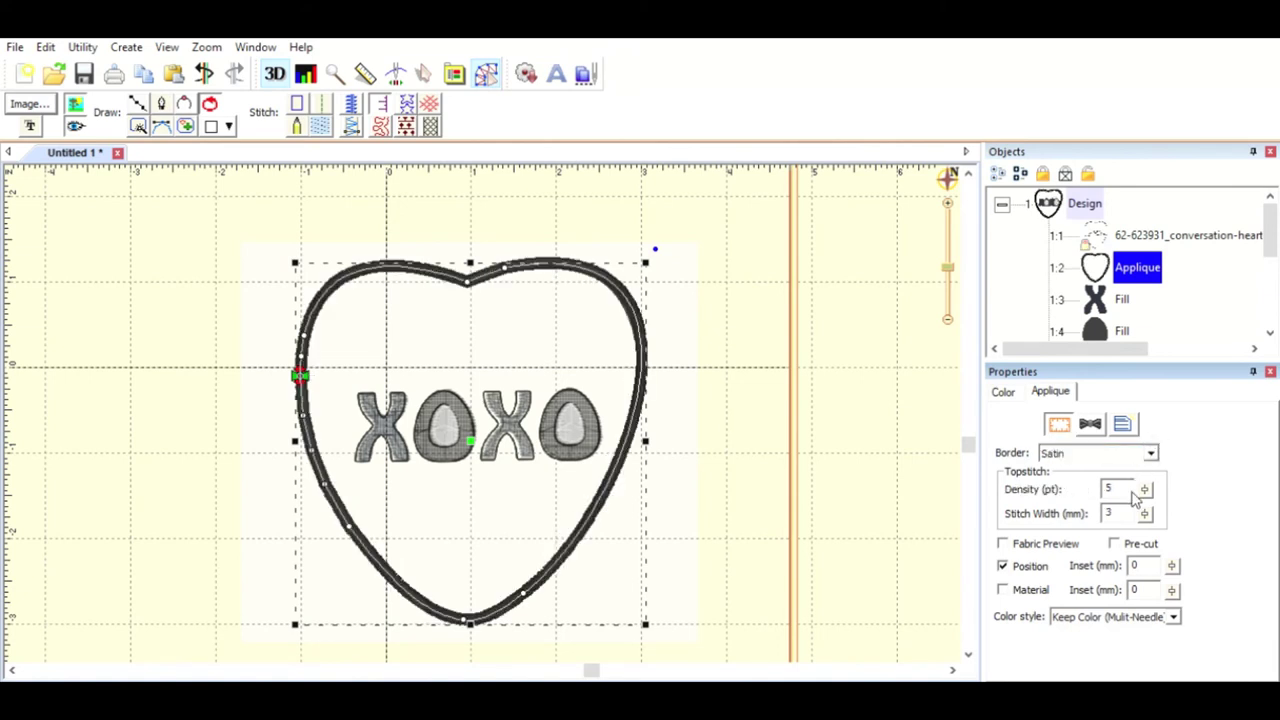
scroll(1137, 490, up, 1)
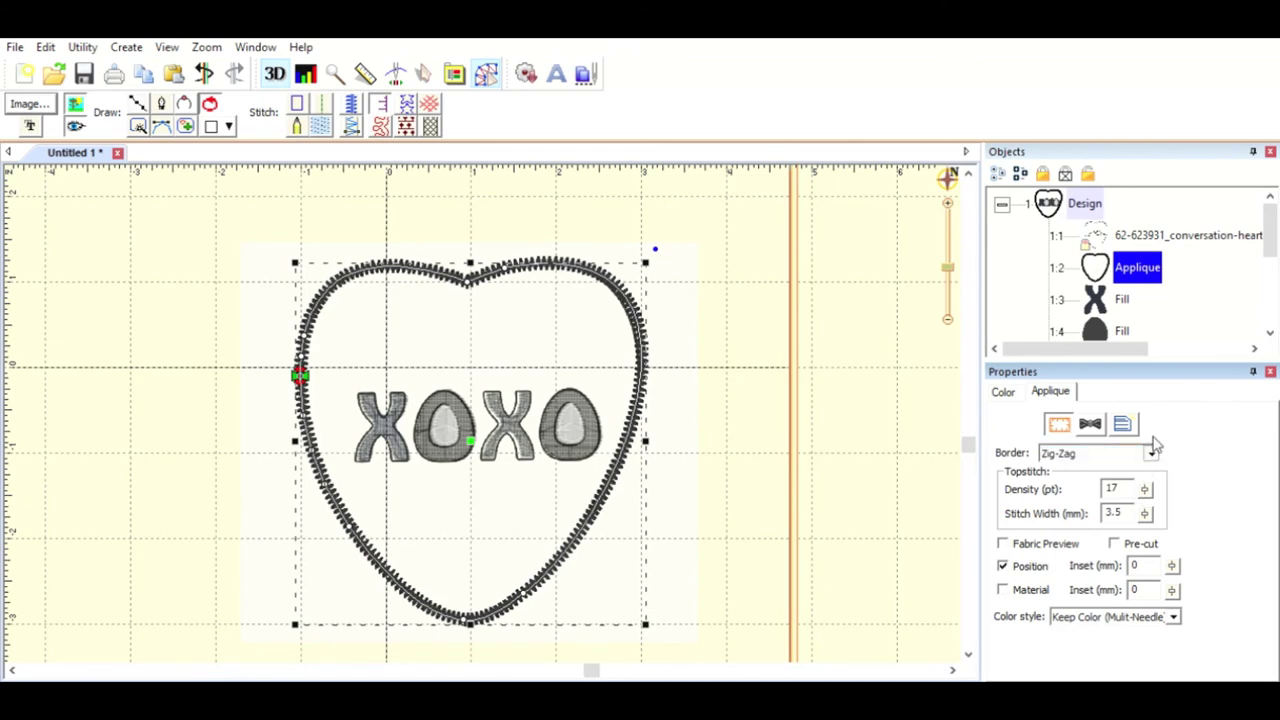
scroll(1141, 510, up, 1)
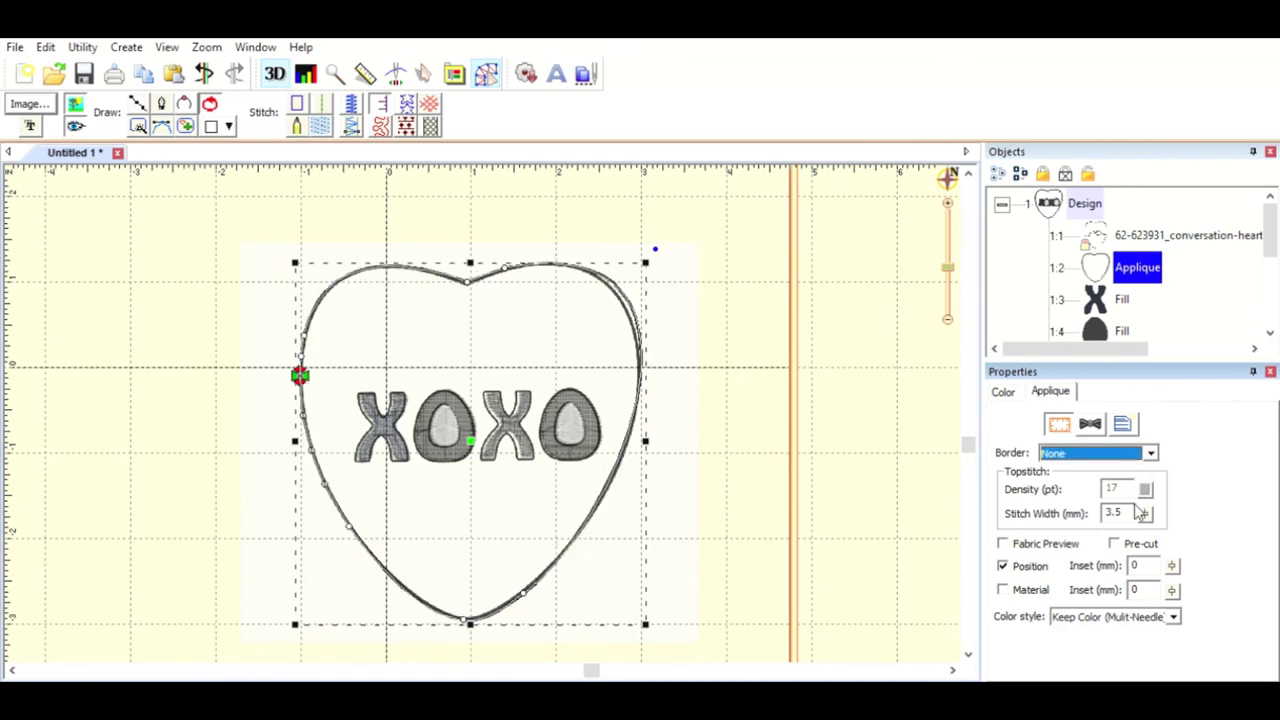
click(1155, 441)
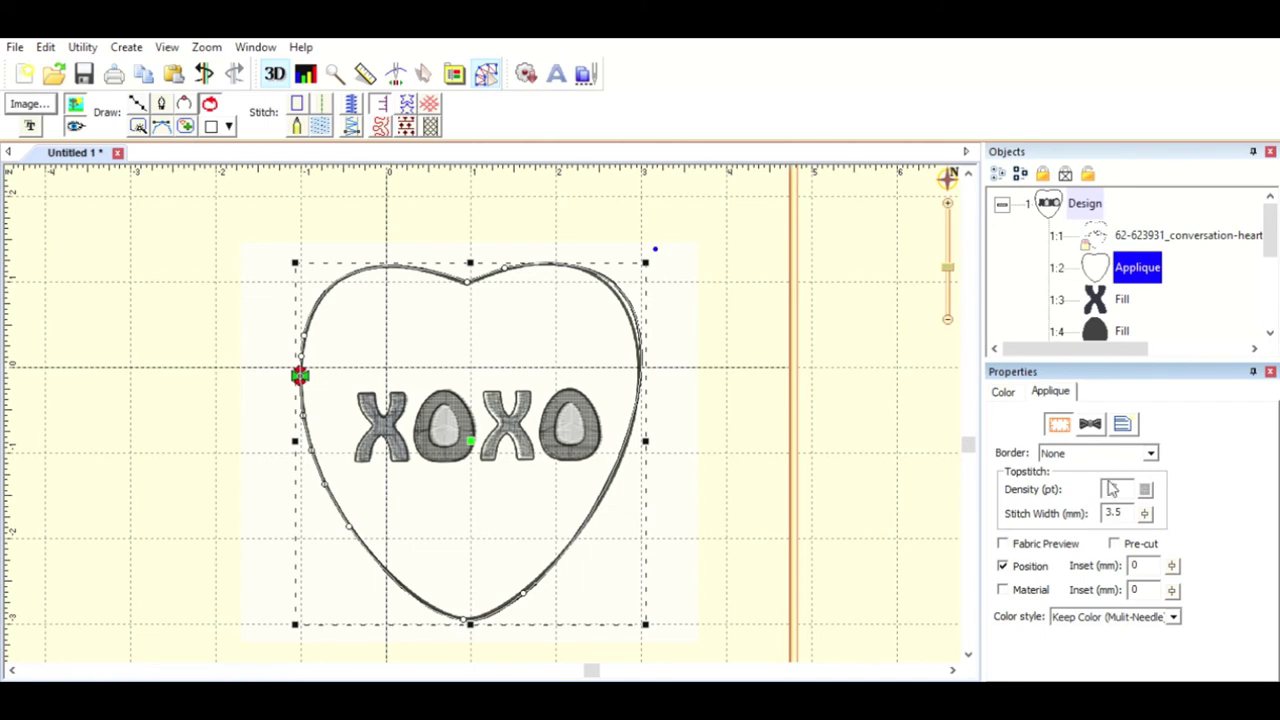
scroll(1110, 487, down, 2)
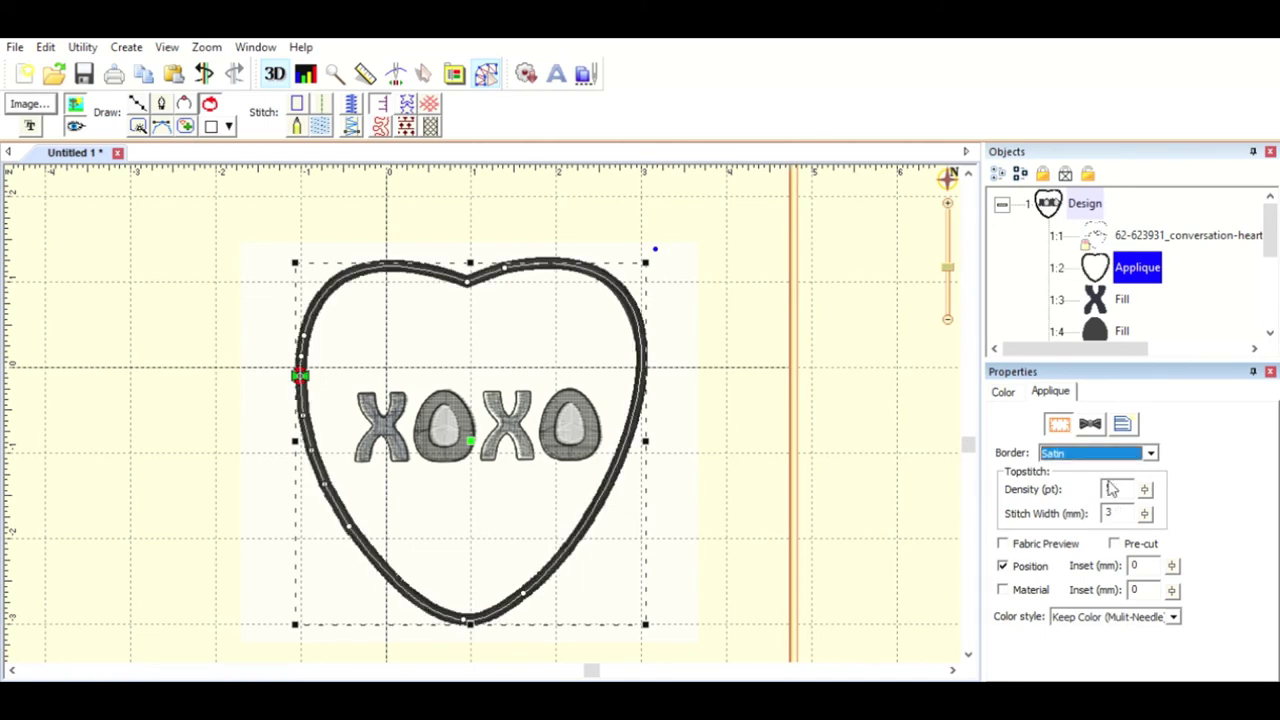
Step: Turn on Fabric Preview and set the applique fabric to Madeira Poly 1953 Powder Blue
click(1003, 541)
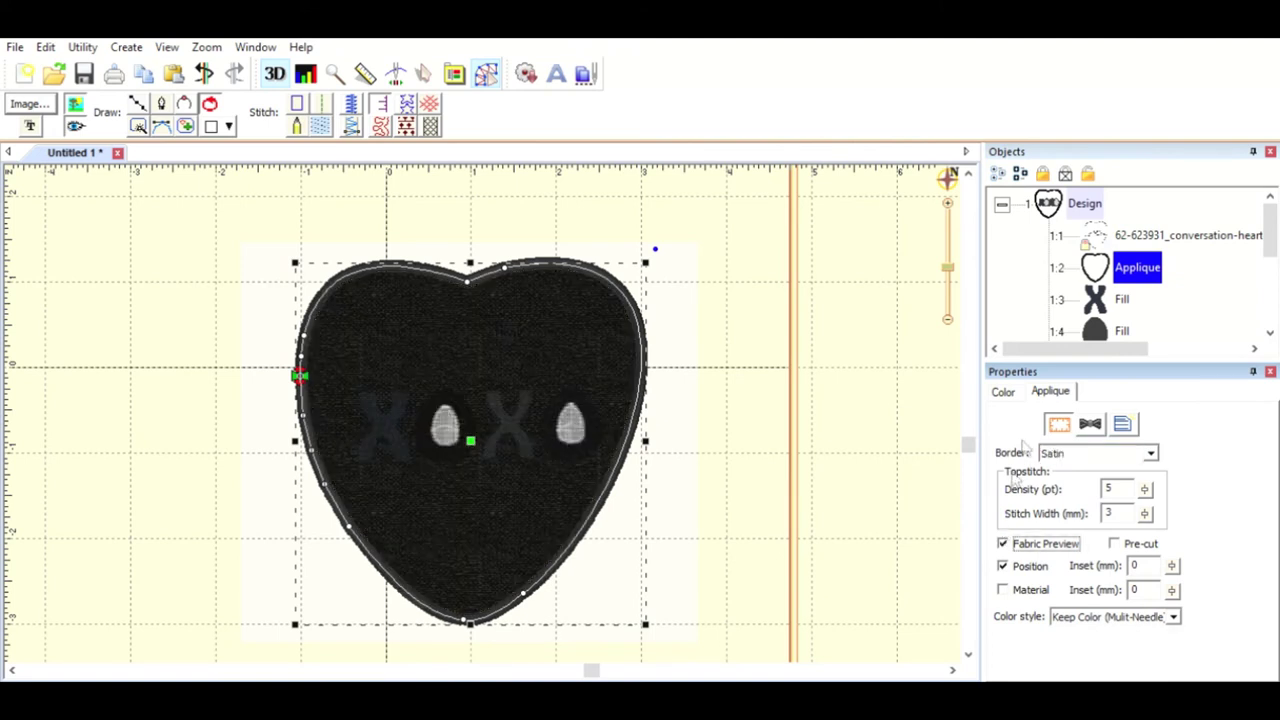
click(1004, 391)
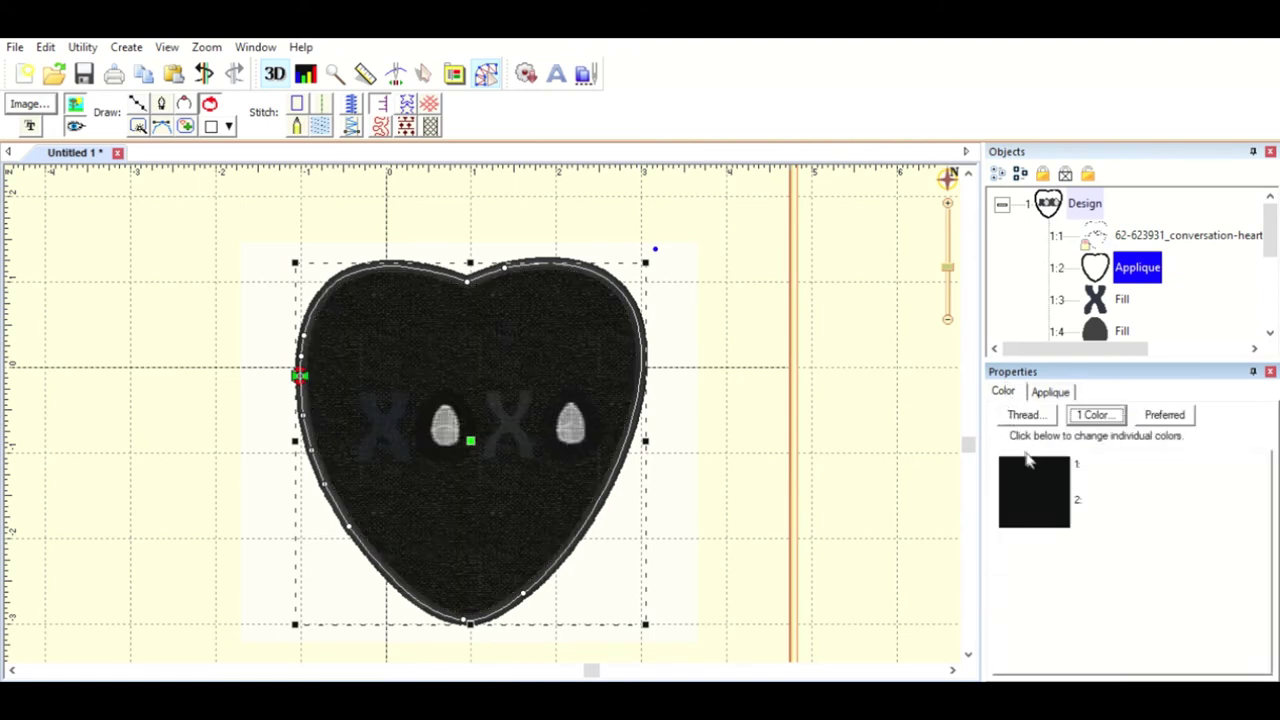
click(1034, 496)
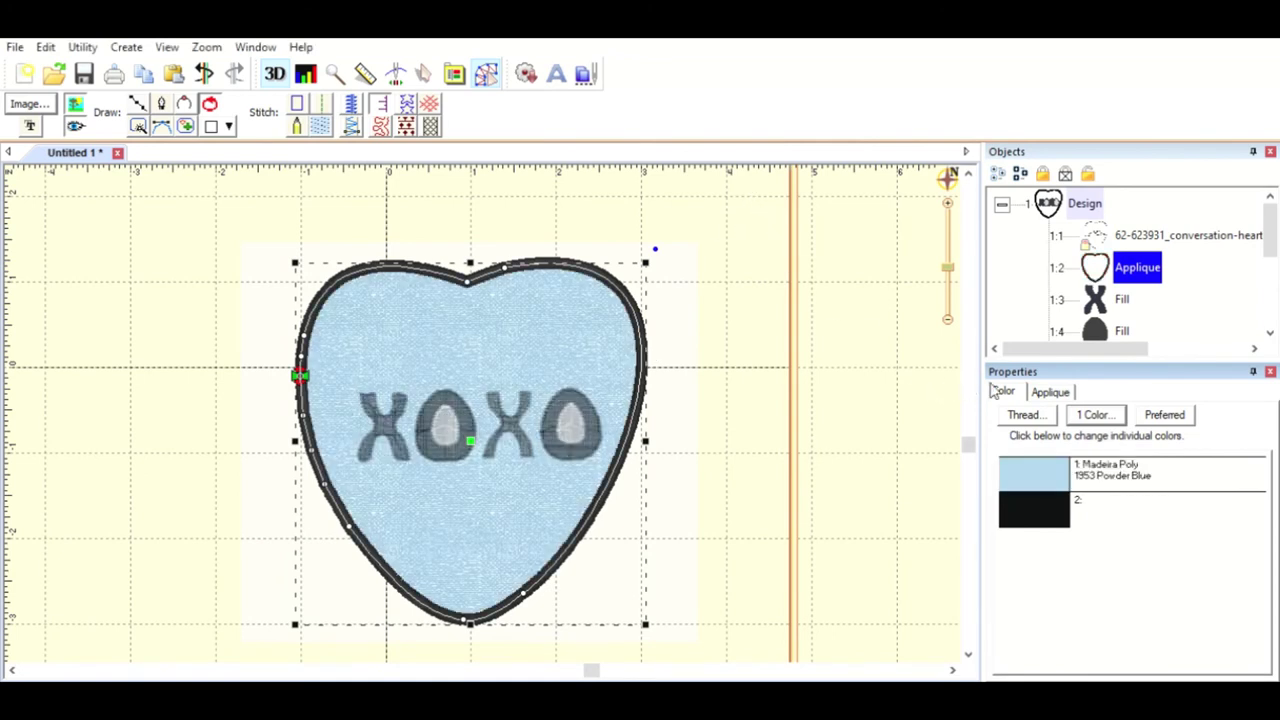
click(1050, 390)
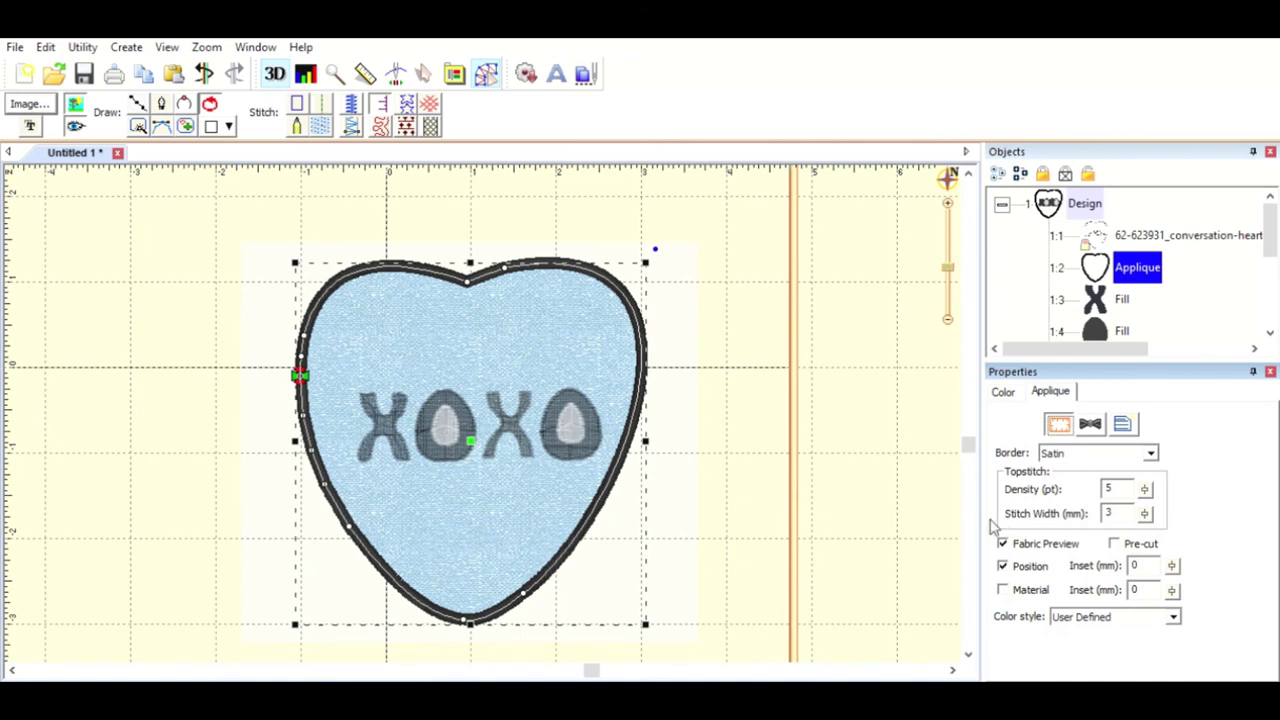
Step: Zoom in on the heart applique and launch the Stitch Player simulation
click(683, 455)
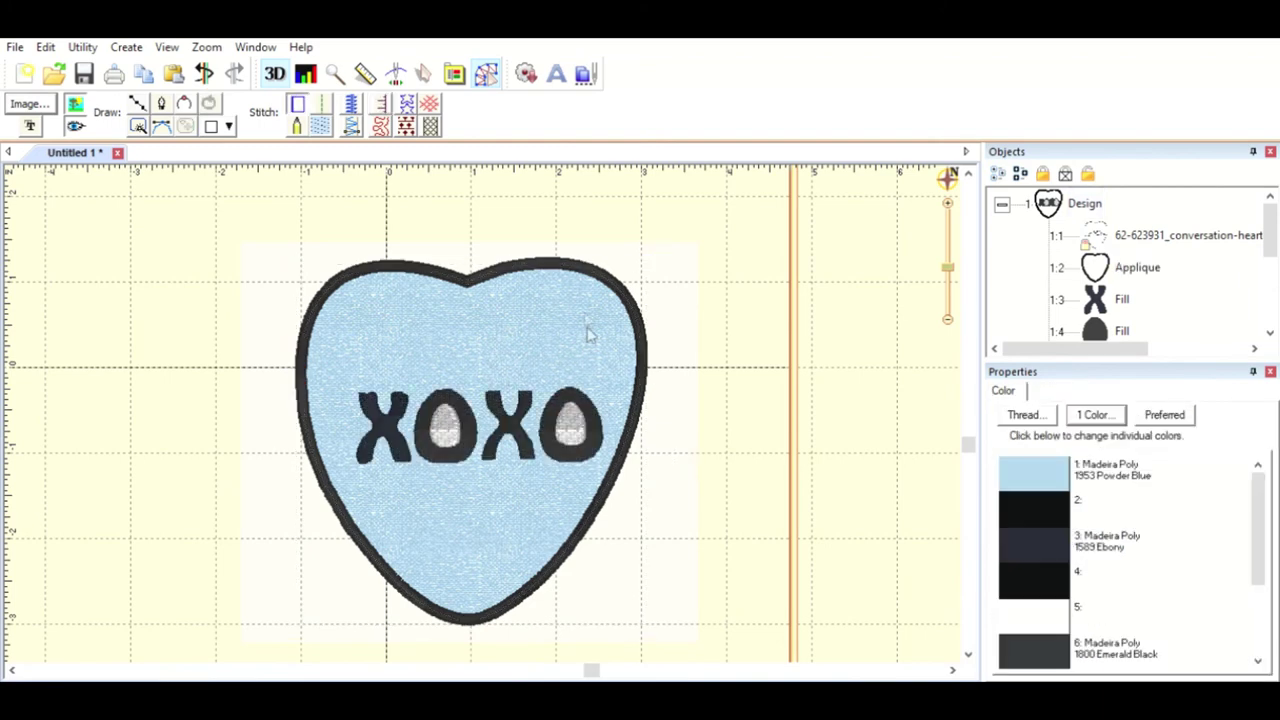
click(118, 468)
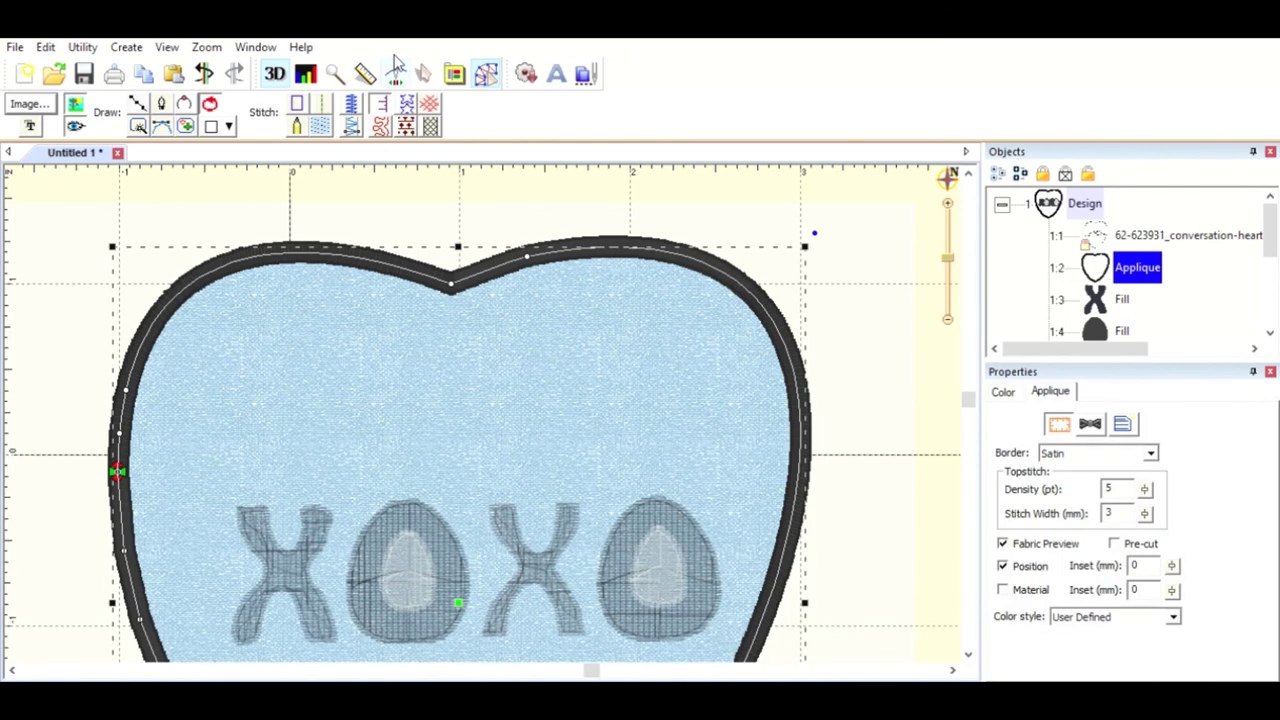
click(396, 68)
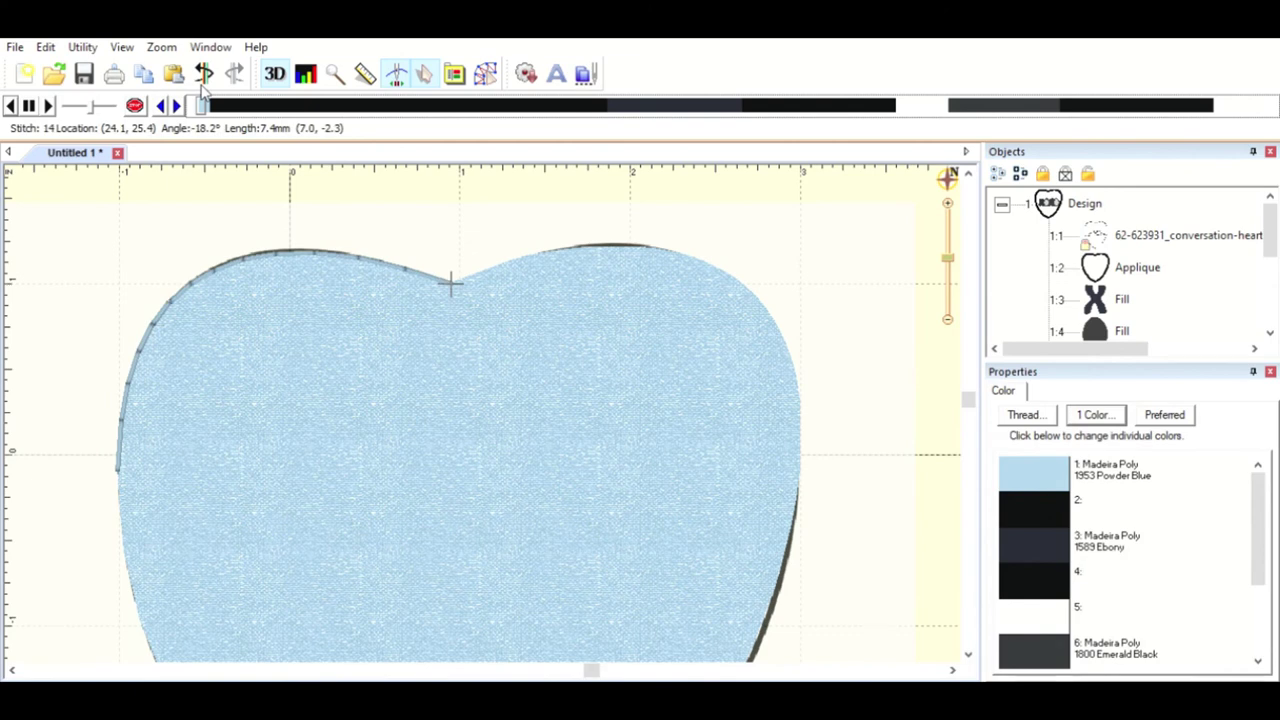
Step: Skip the redraw, reopen the Stitch Player and slide playback to the full finished design
click(196, 98)
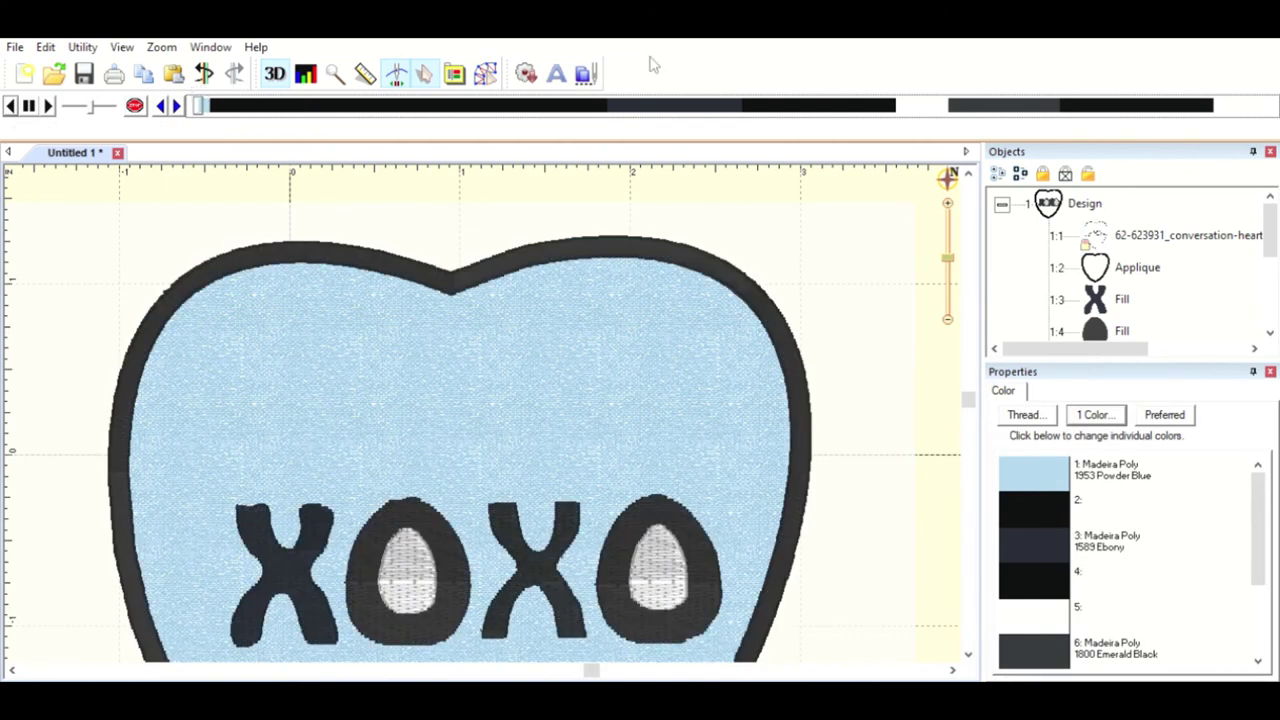
click(490, 68)
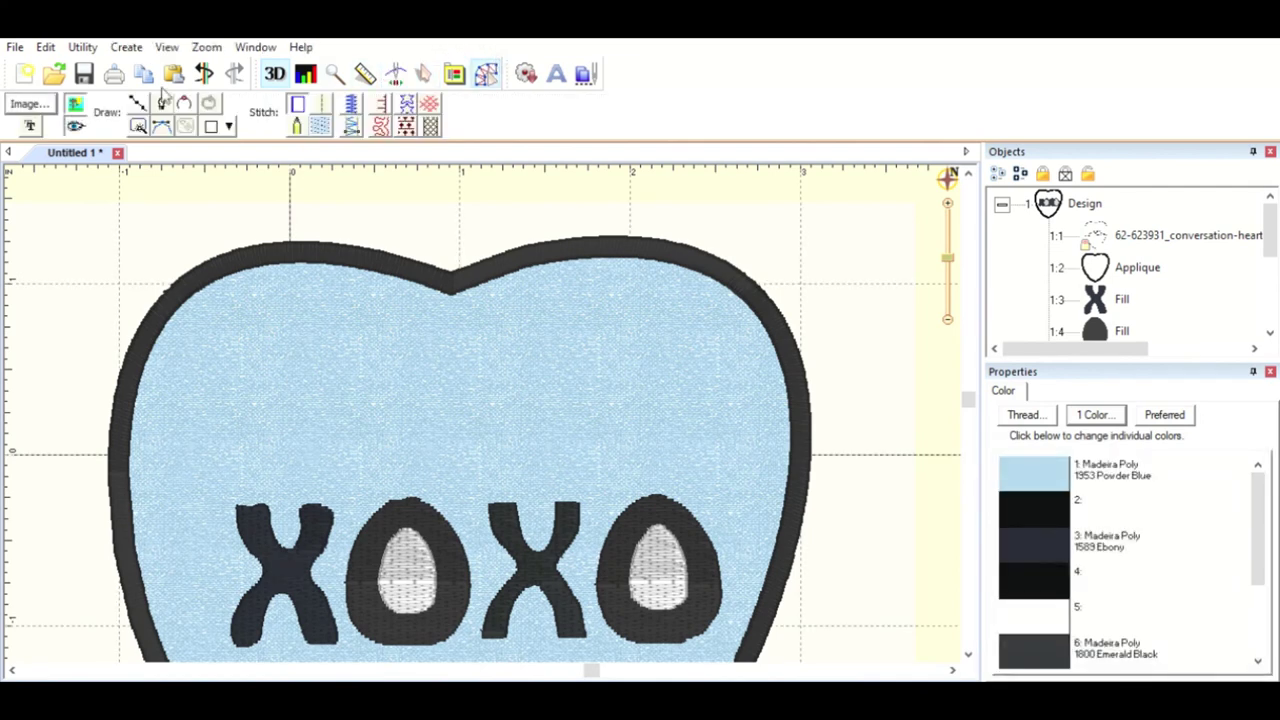
click(75, 100)
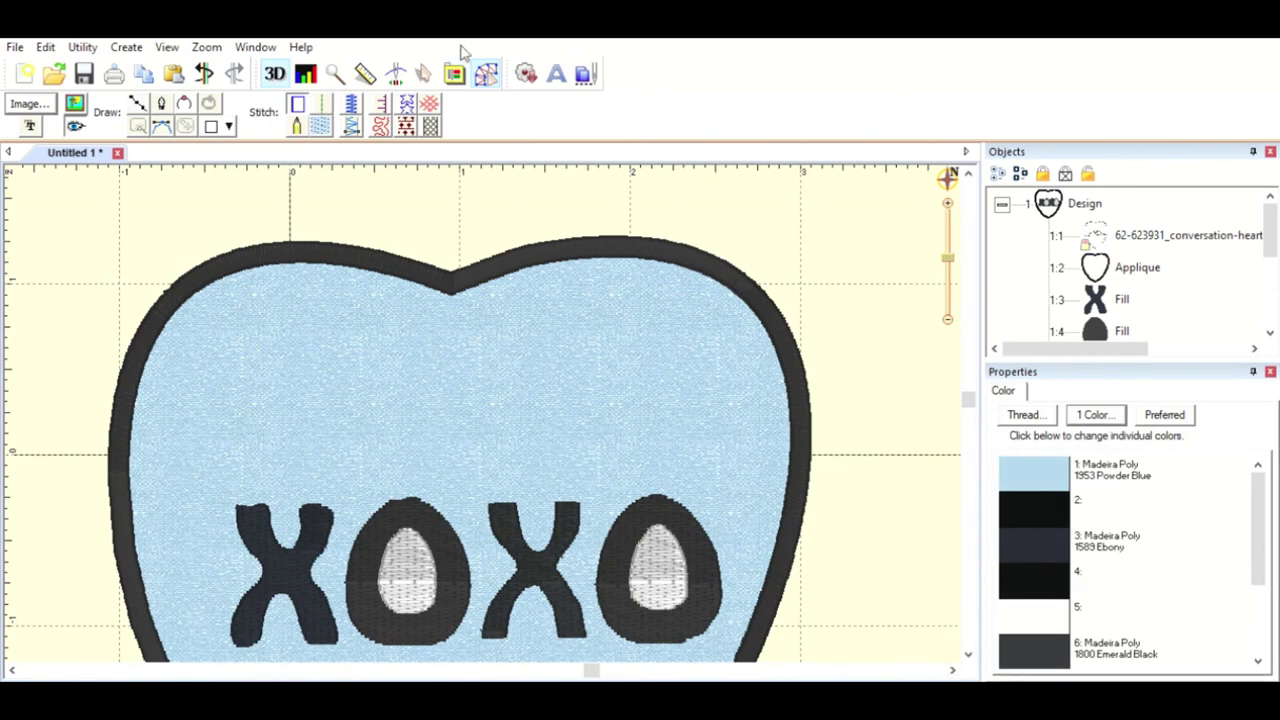
click(395, 72)
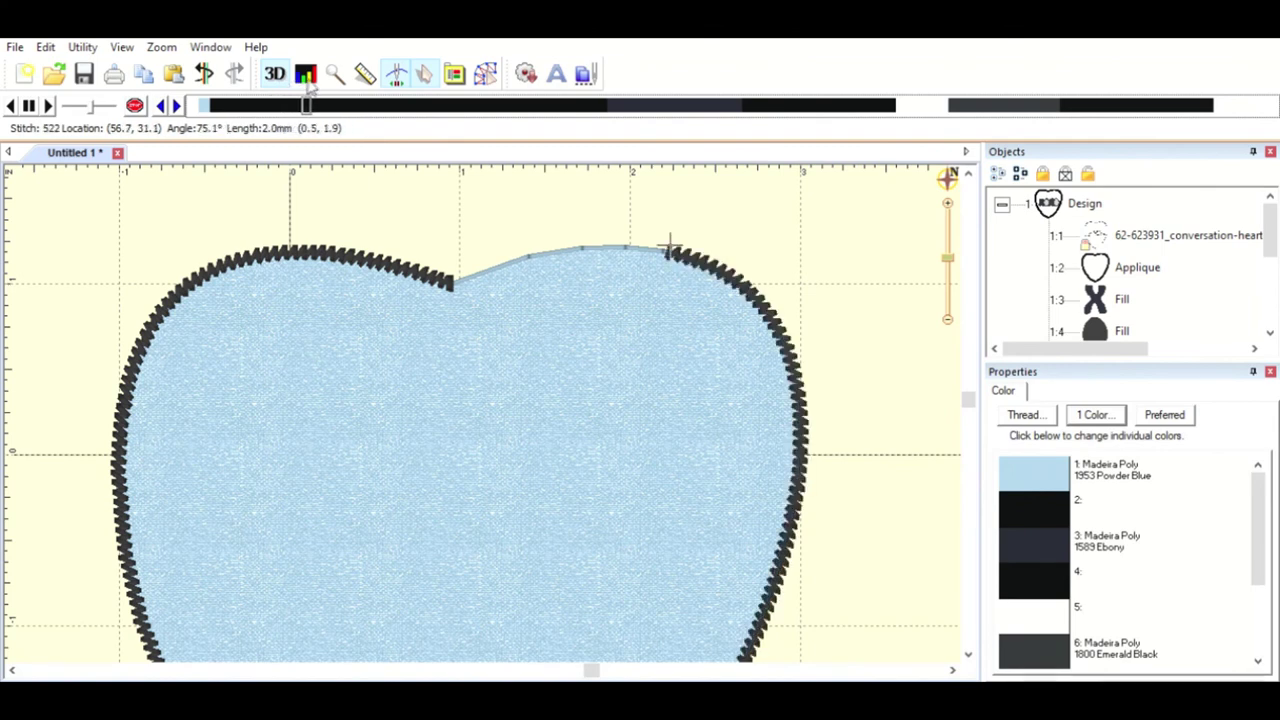
drag(305, 105, 200, 118)
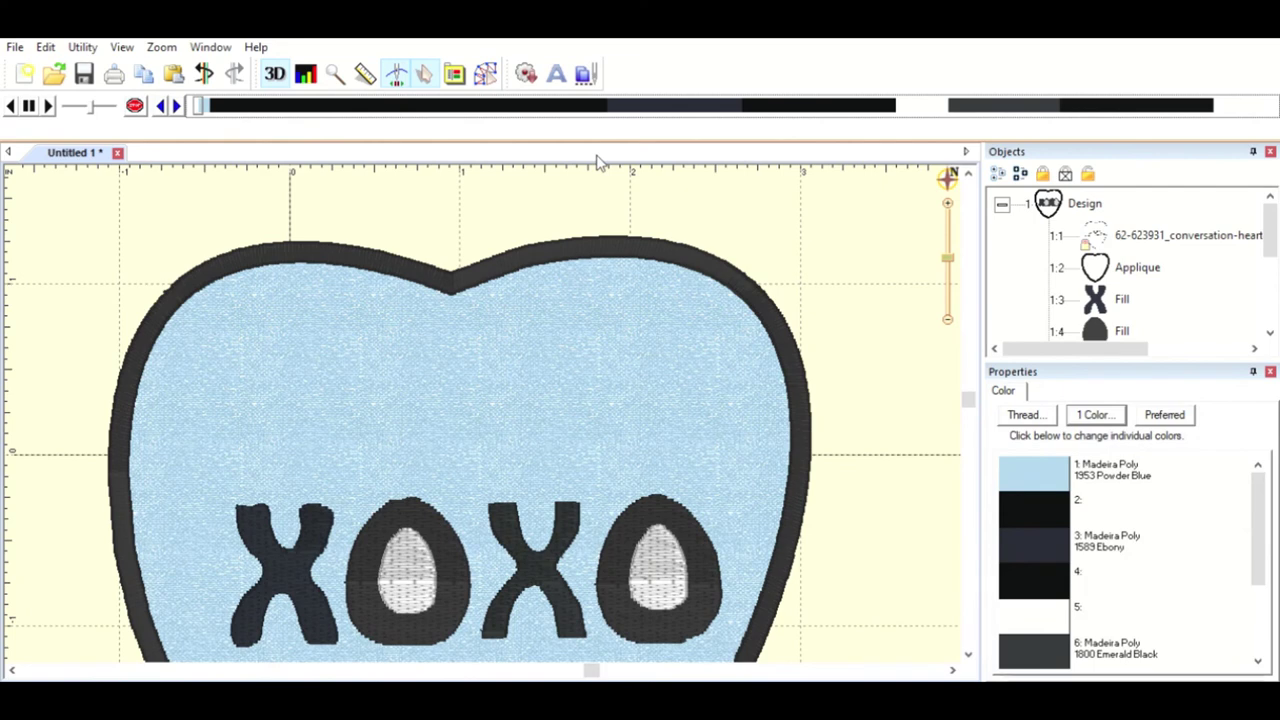
click(950, 305)
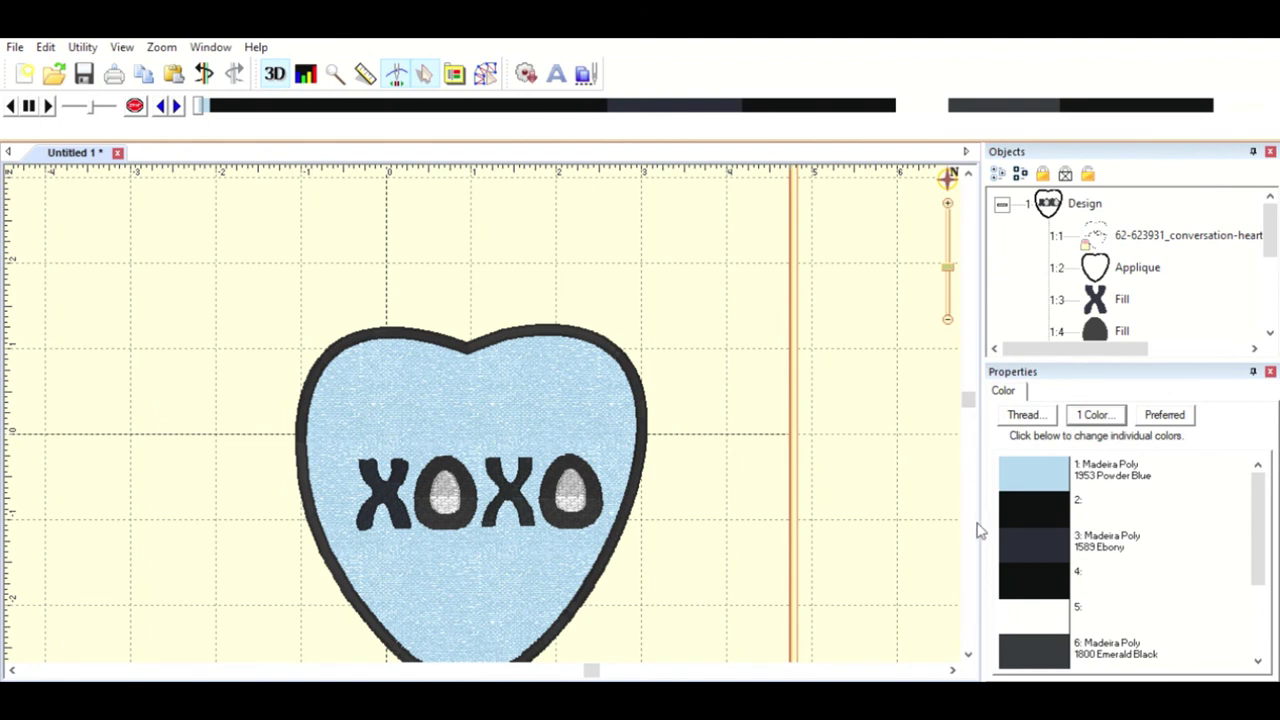
Step: Replay the stitch-out from the start, through the heart outline to the XOXO letters
scroll(970, 645, down, 1)
scroll(970, 645, down, 4)
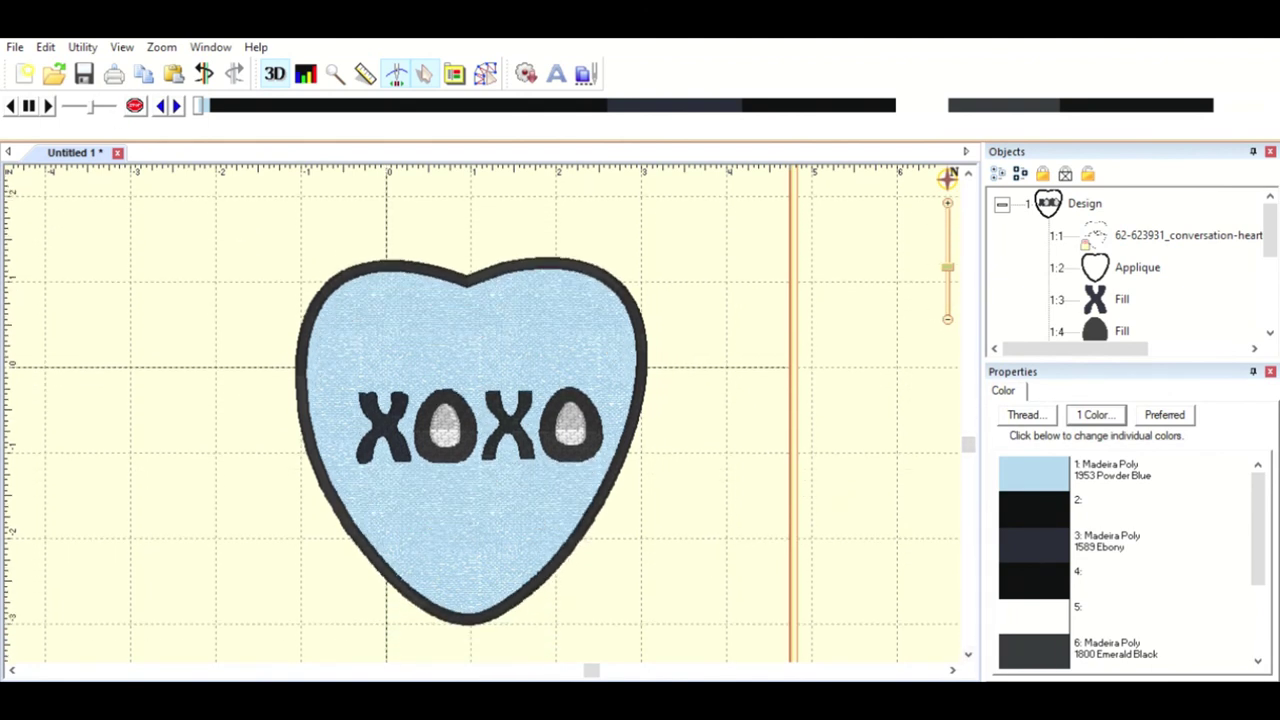
click(201, 100)
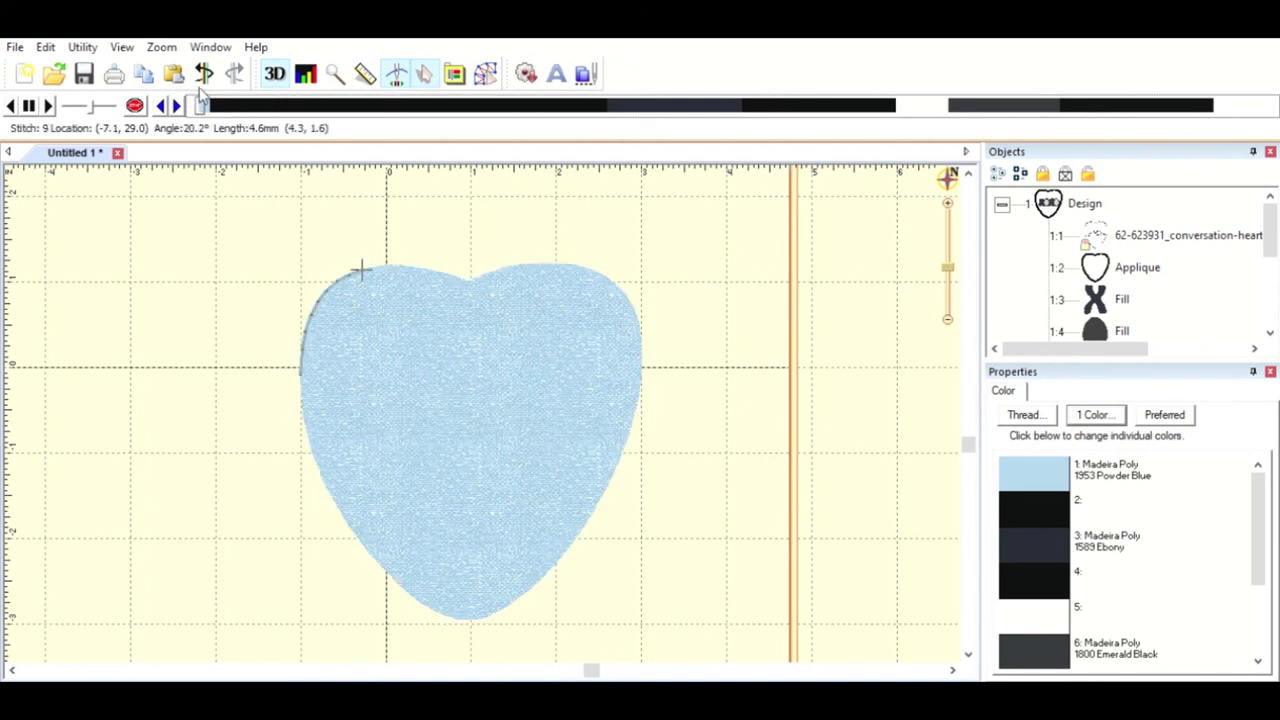
mouse_move(201, 97)
mouse_down()
mouse_move(357, 108)
mouse_move(477, 137)
mouse_move(604, 133)
mouse_up()
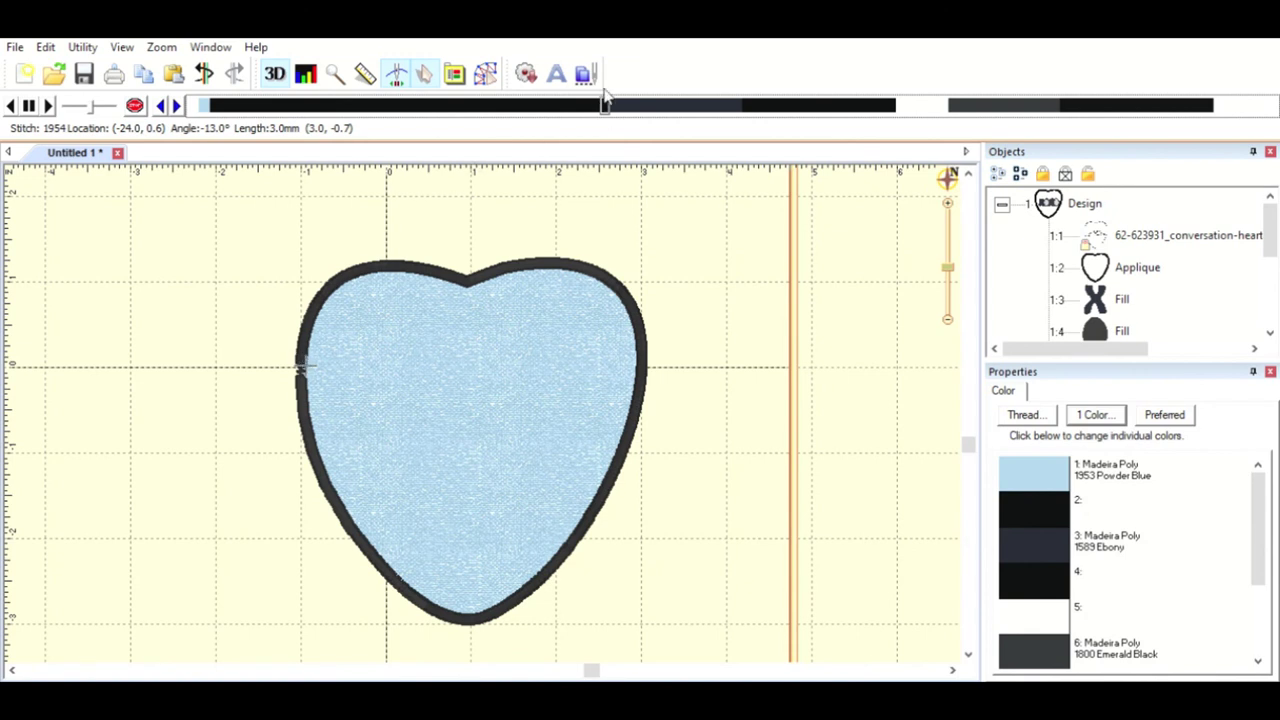
mouse_move(604, 96)
mouse_down()
mouse_move(788, 115)
mouse_move(862, 153)
mouse_move(1032, 127)
mouse_move(1188, 174)
mouse_move(1276, 175)
mouse_up()
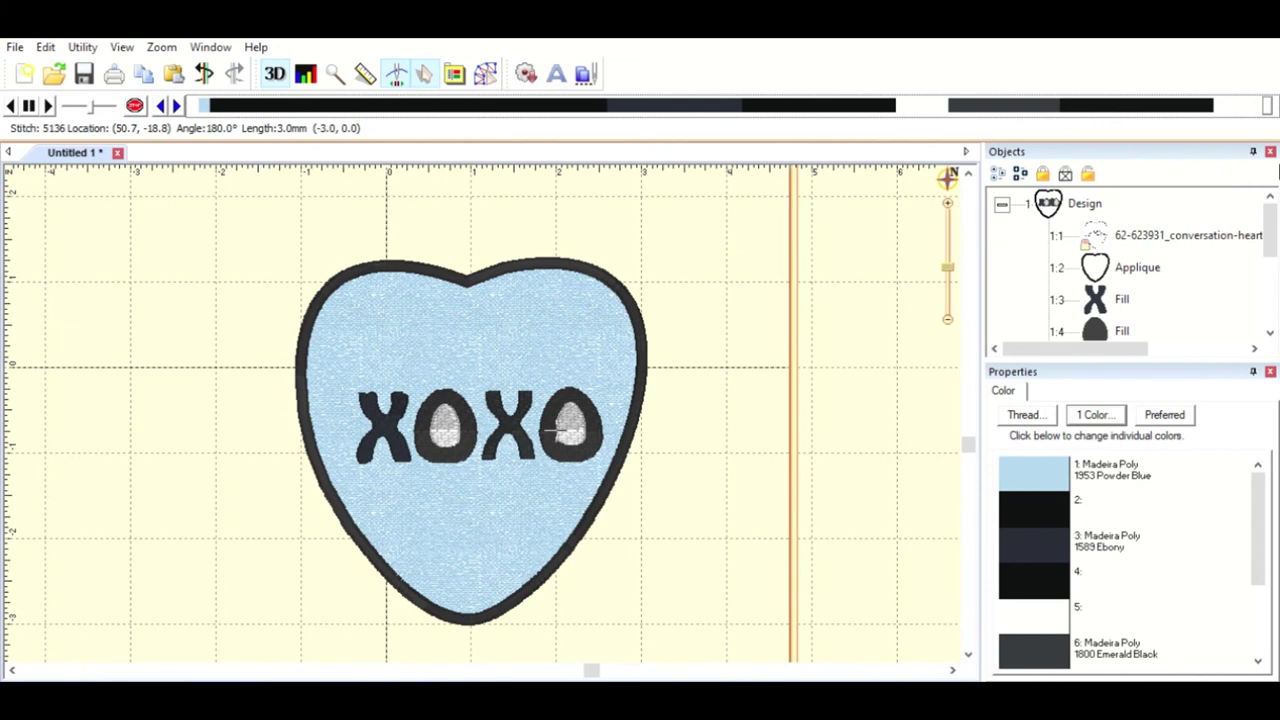